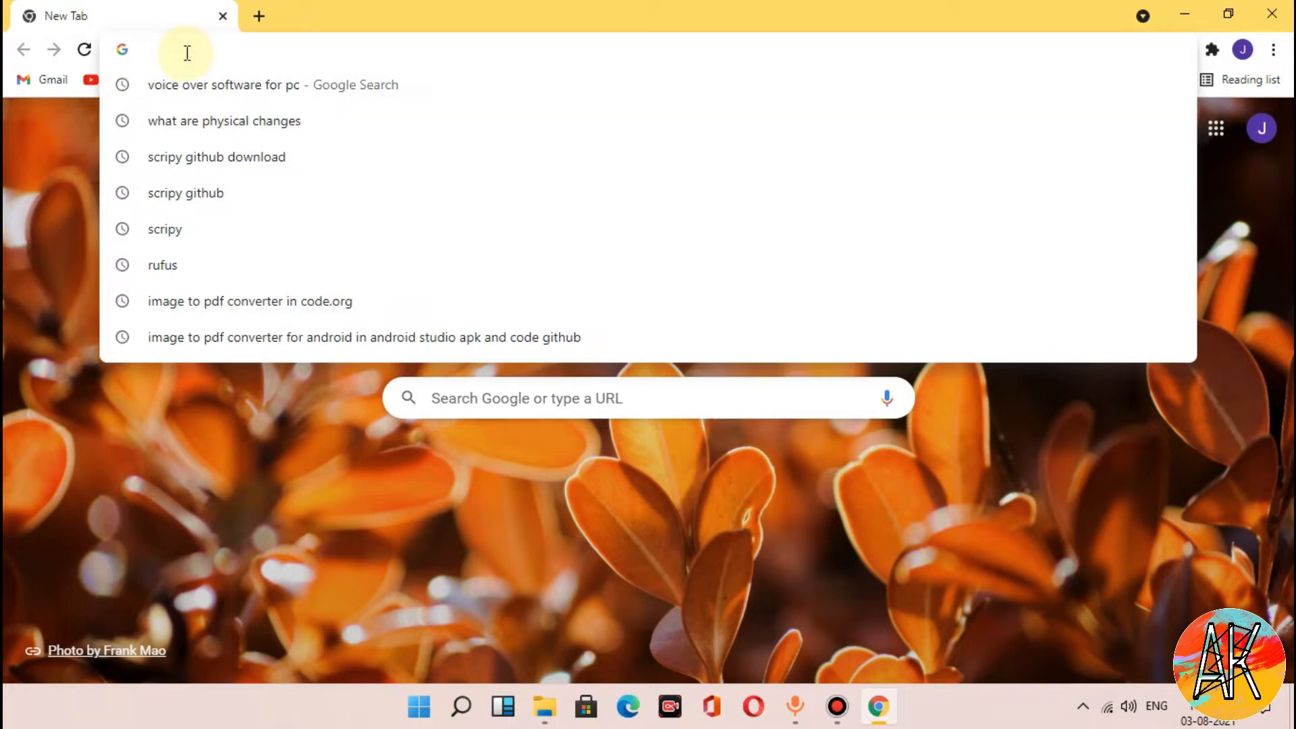
# Search the web for "download windows 10" and open Microsoft's Download Windows 10 Disc Image (ISO File) page
pyautogui.write('download')
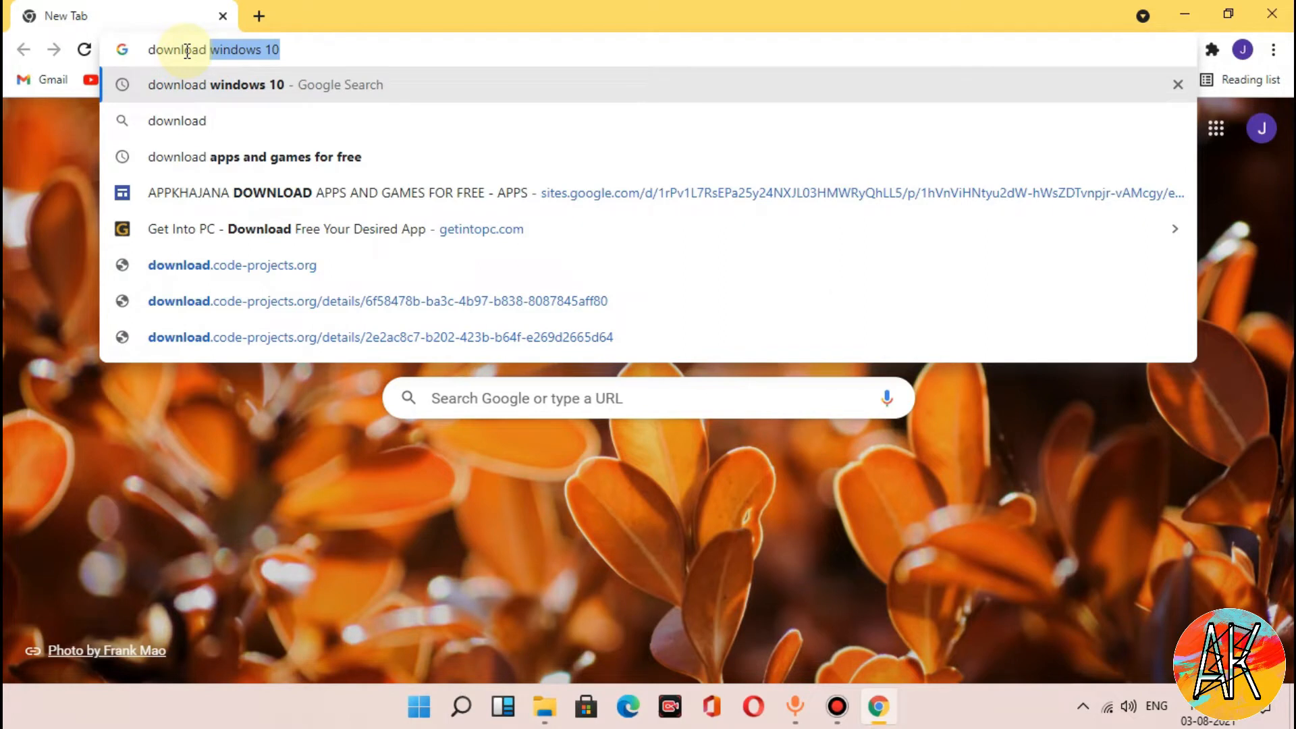
pyautogui.write('wind')
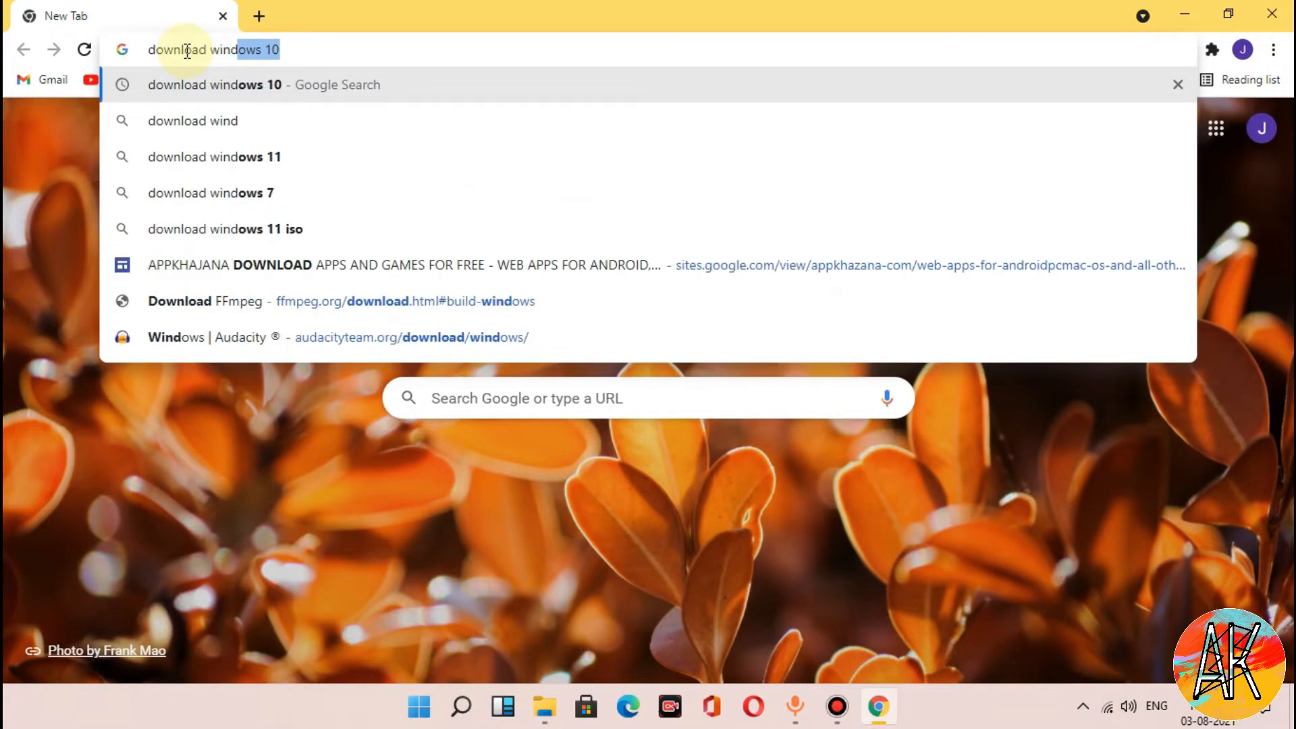
pyautogui.write('ows 10')
pyautogui.press('Return')
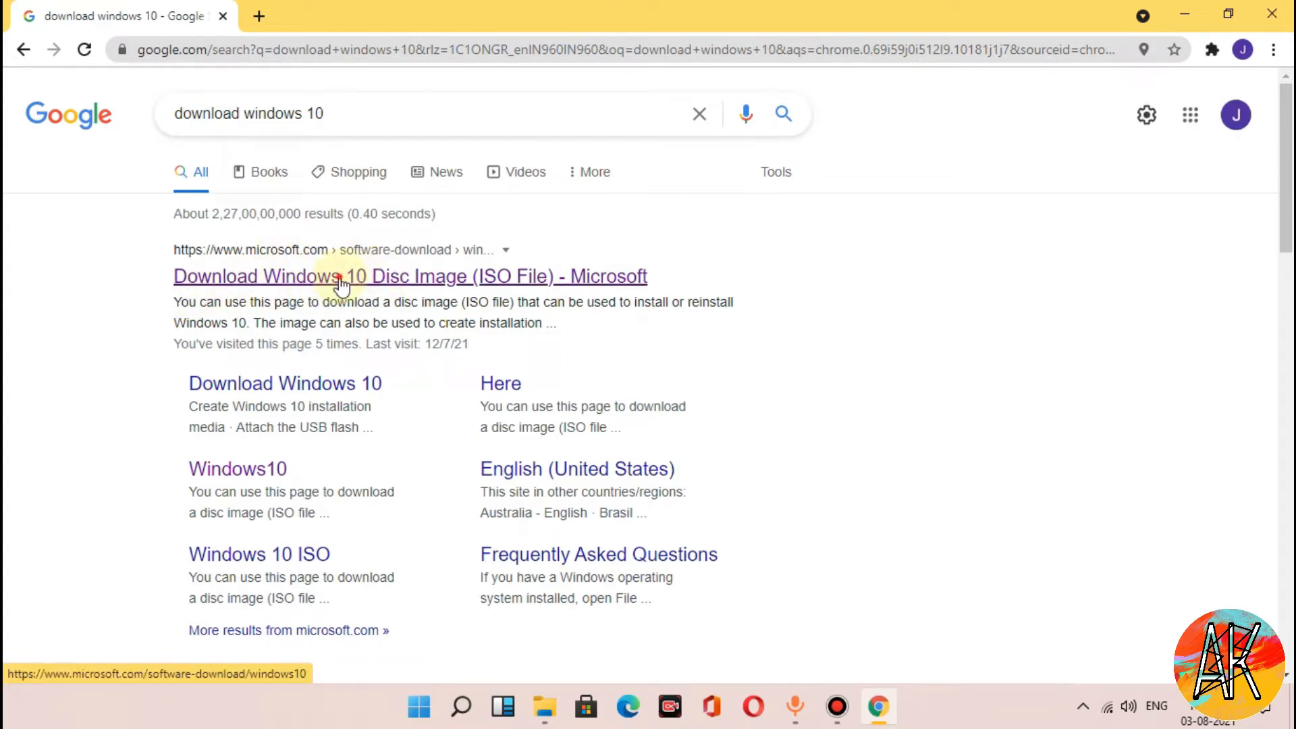
pyautogui.click(262, 17)
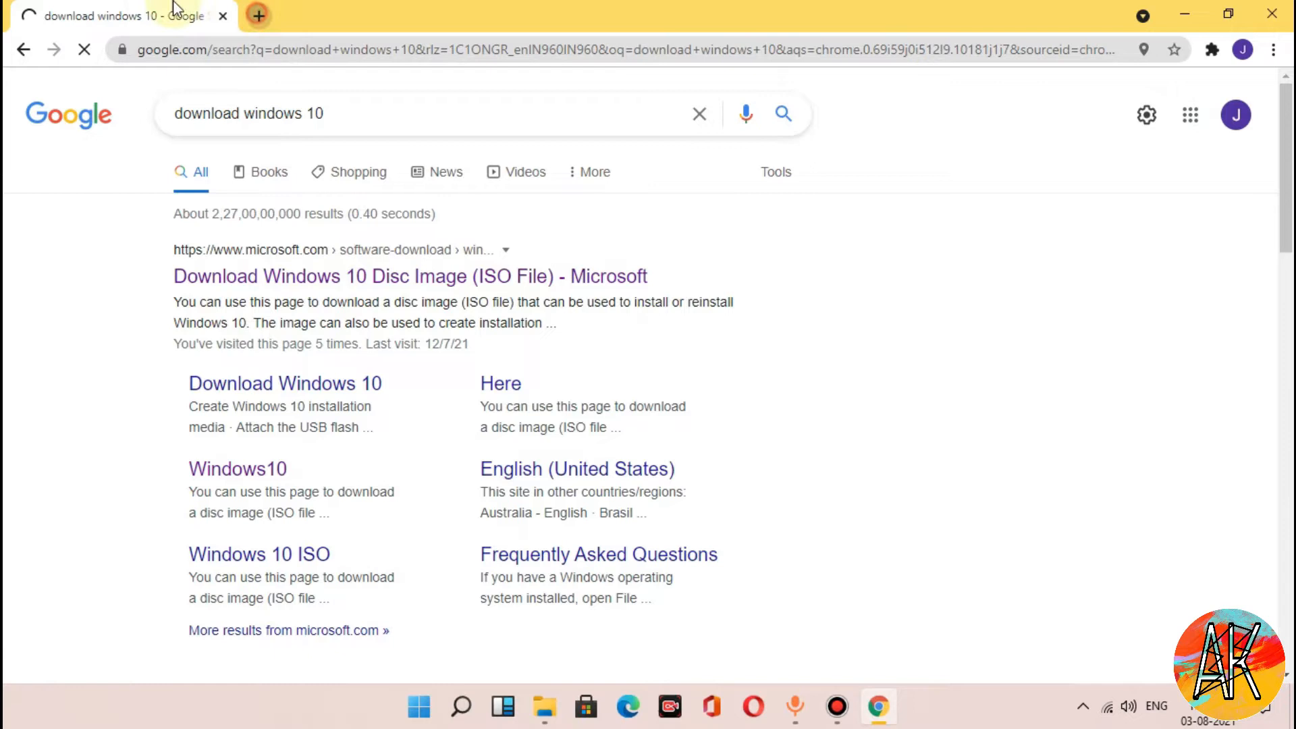
pyautogui.click(450, 16)
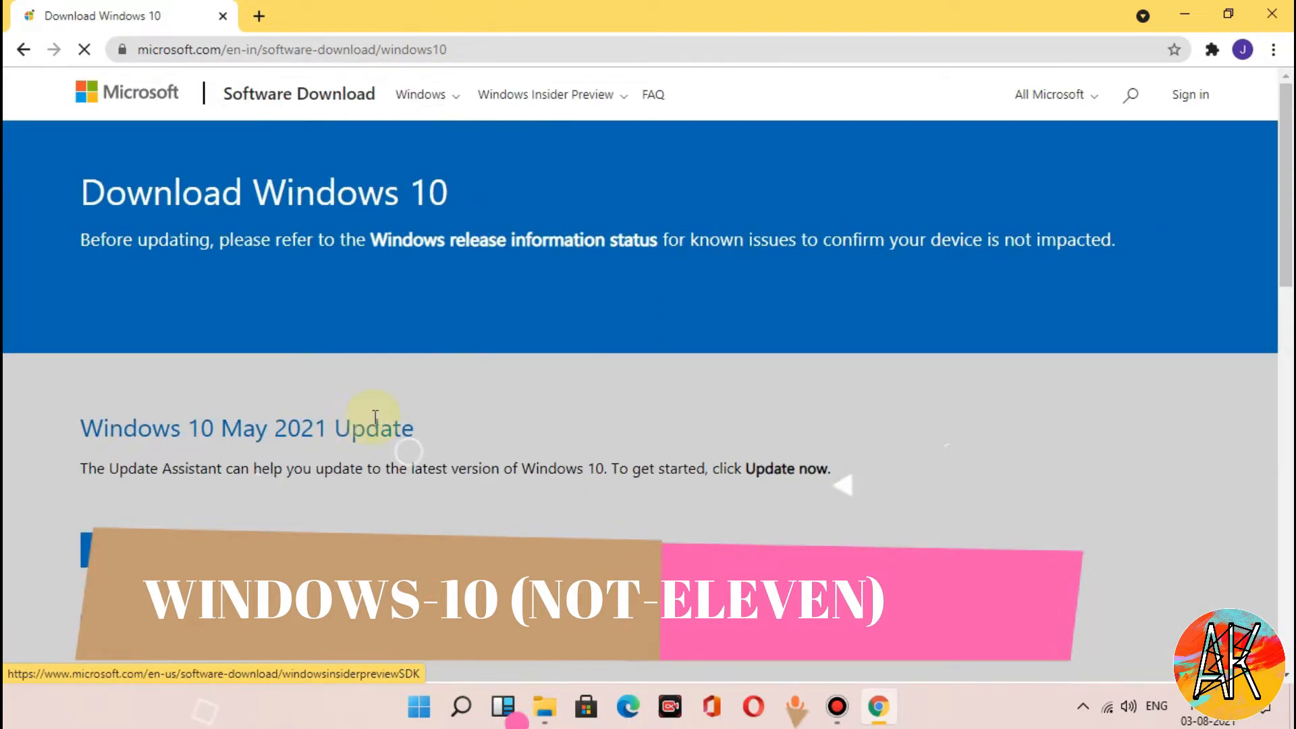
# Download MediaCreationTool21H1.exe from the Create Windows 10 installation media section, and minimize the browser and the download progress window
pyautogui.scroll(-7, 371, 426)
pyautogui.scroll(-1, 341, 250)
pyautogui.scroll(6, 358, 303)
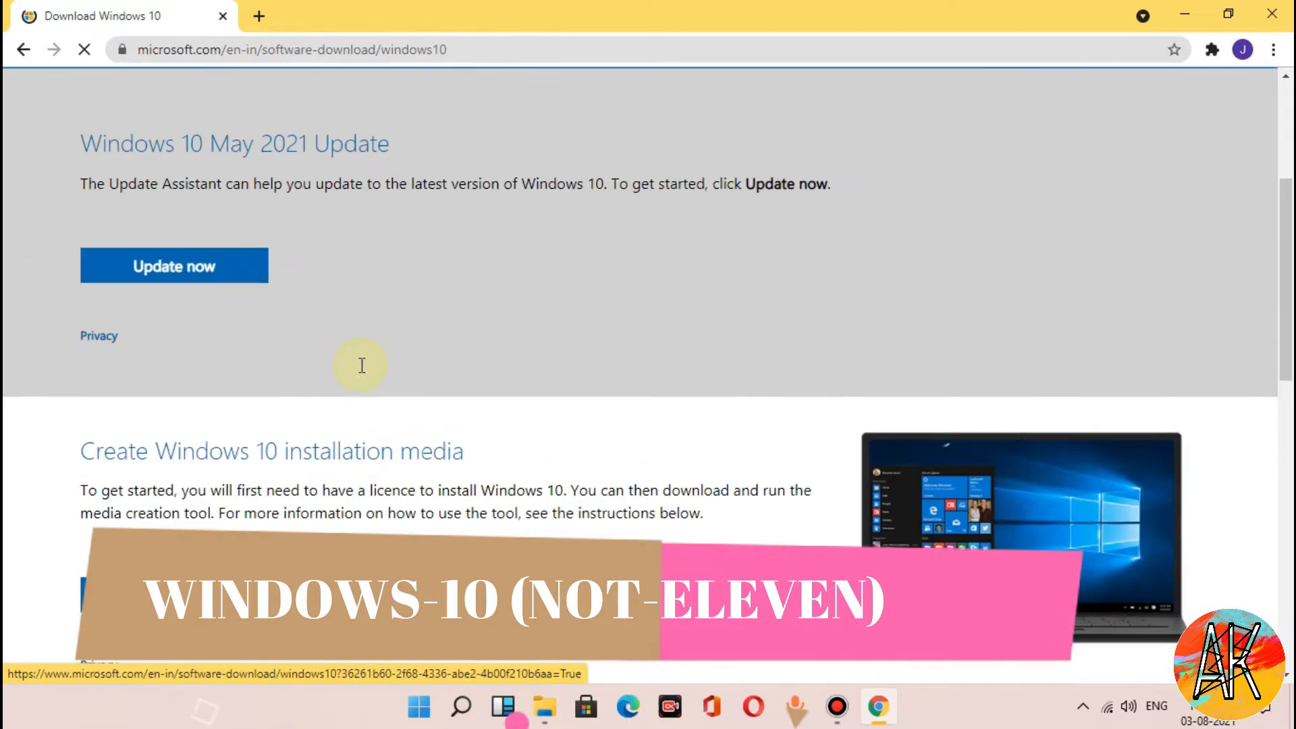
pyautogui.scroll(-5, 554, 445)
pyautogui.scroll(-4, 549, 463)
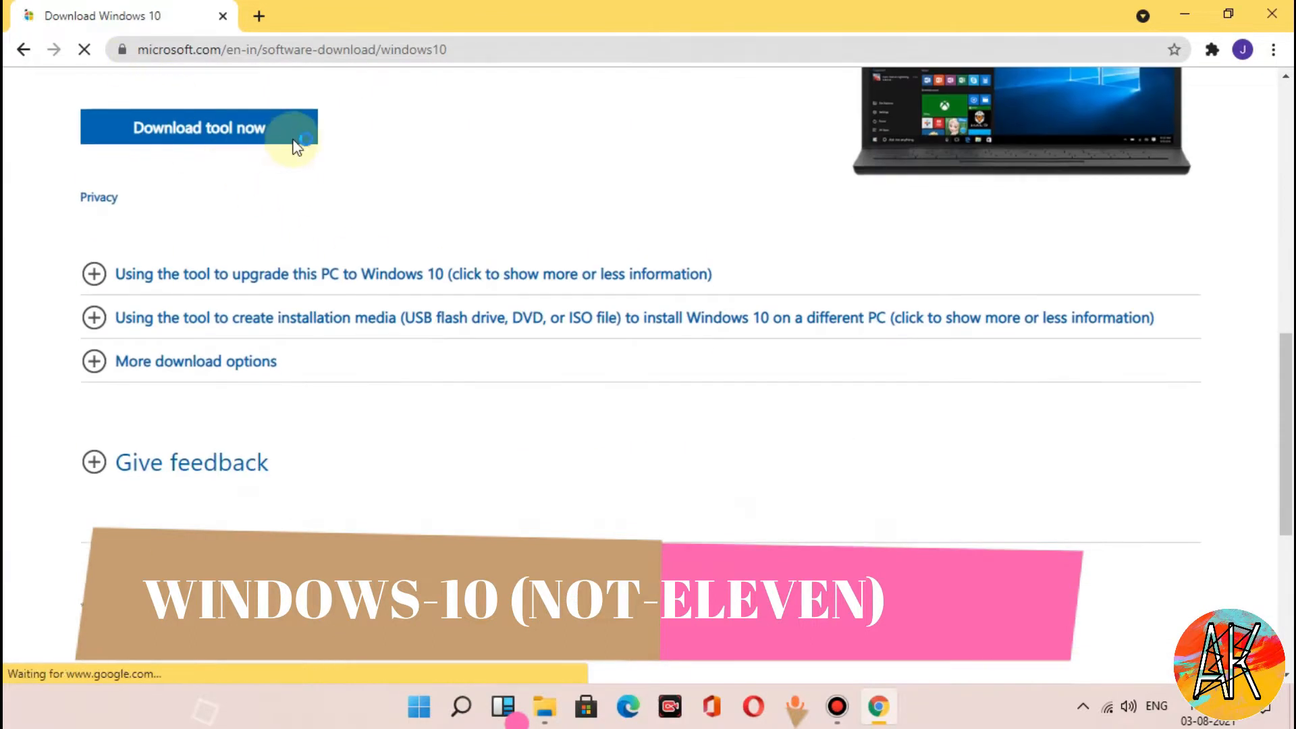
pyautogui.click(513, 46)
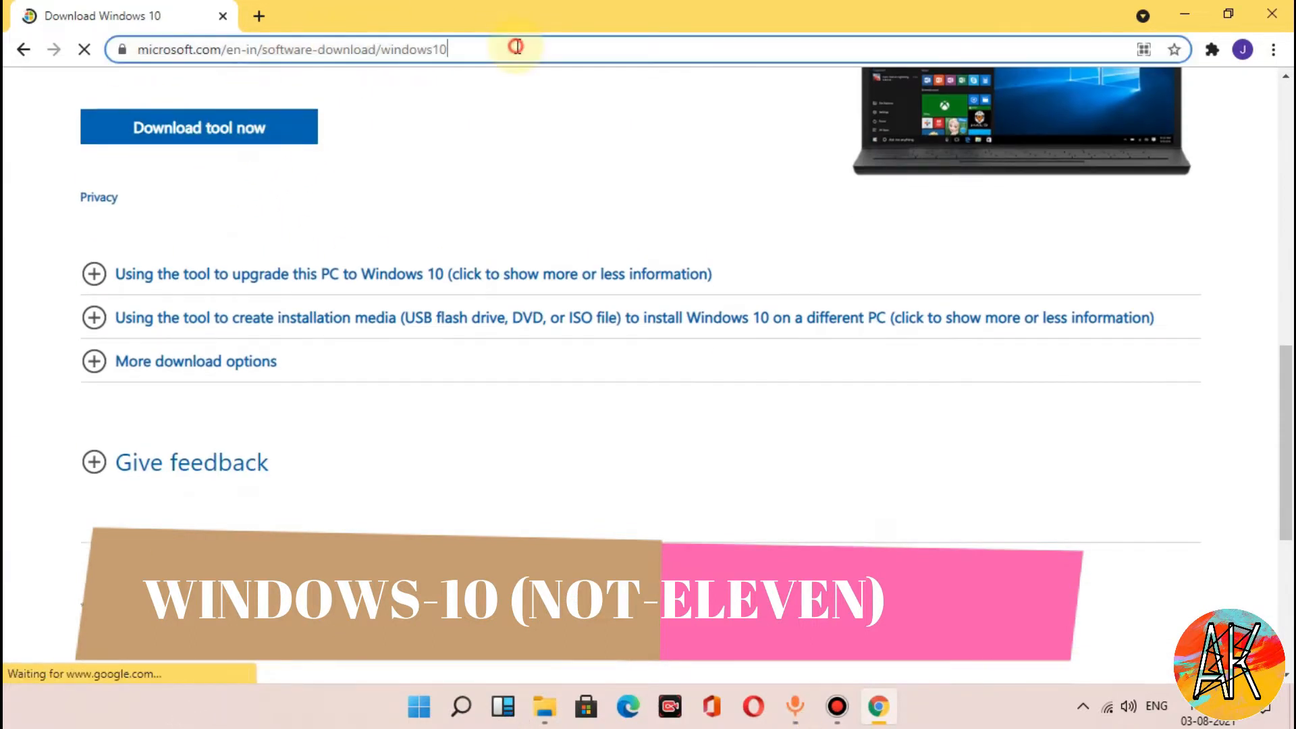
pyautogui.click(351, 81)
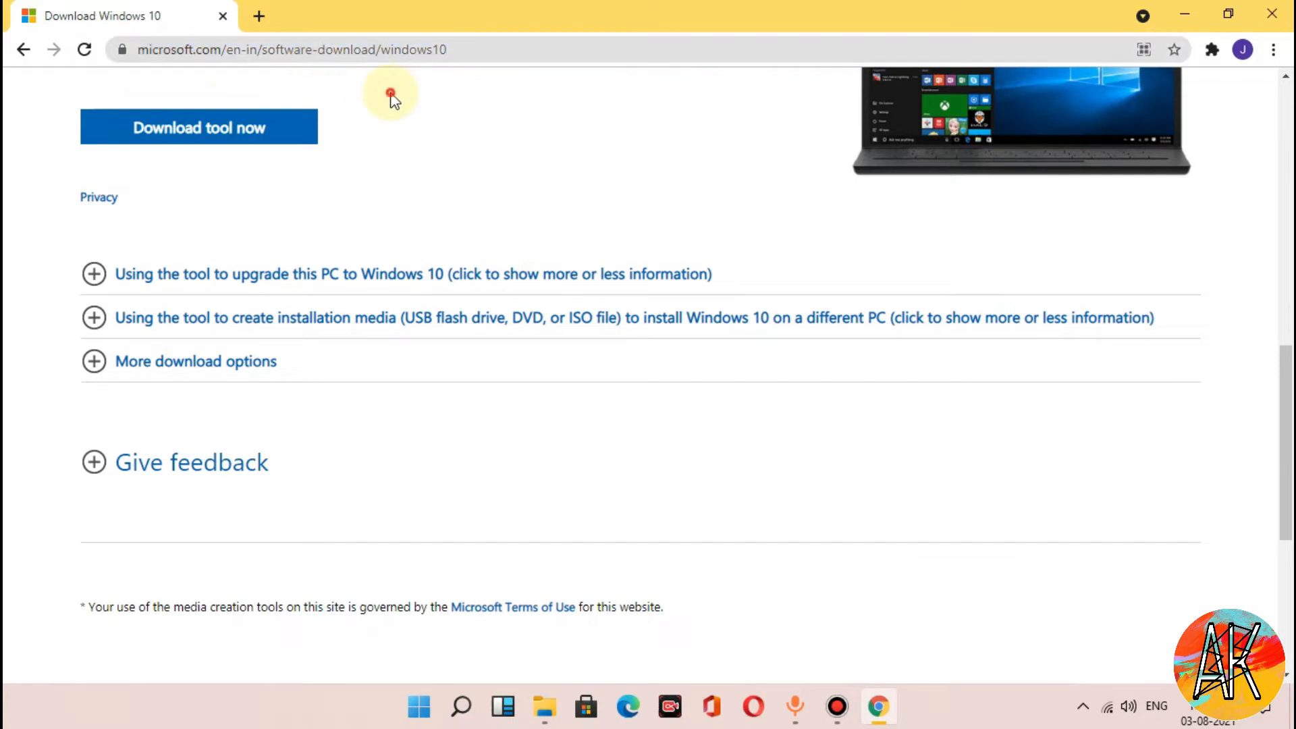
pyautogui.scroll(1, 188, 144)
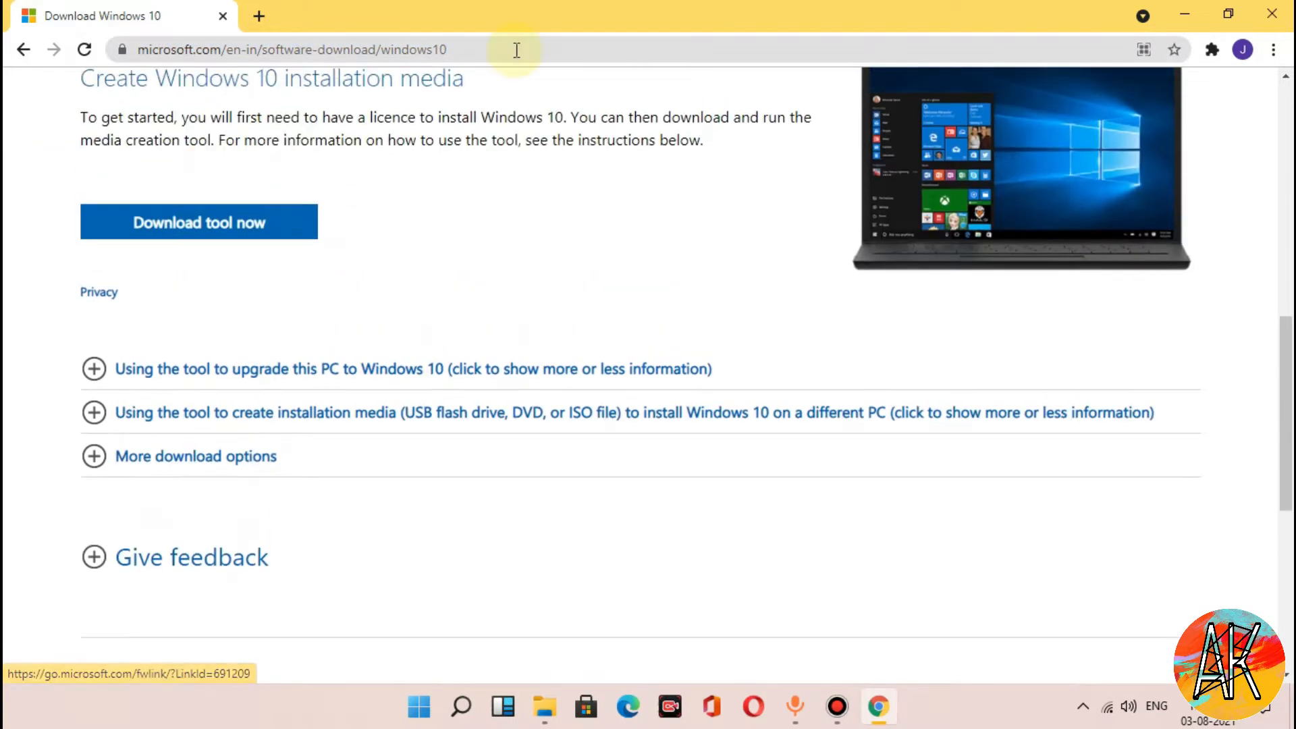
pyautogui.scroll(10, 492, 179)
pyautogui.scroll(-10, 492, 183)
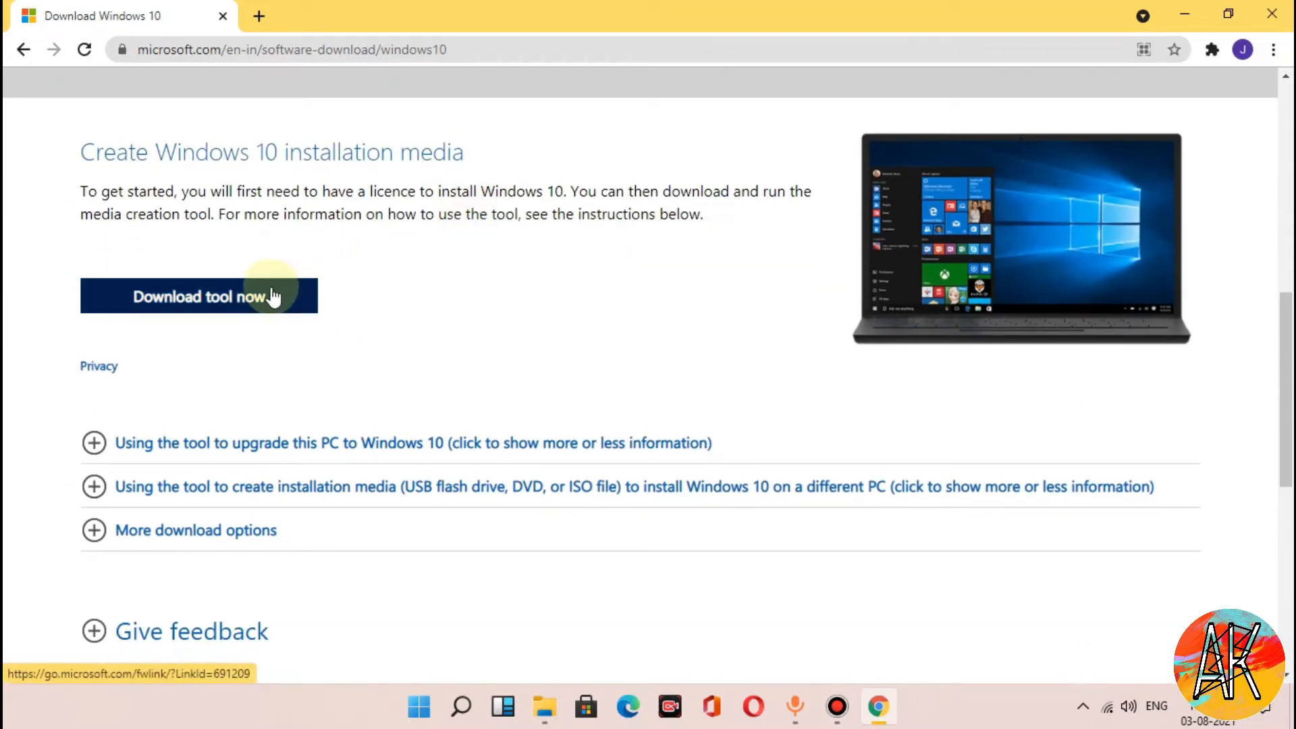
pyautogui.click(274, 294)
pyautogui.scroll(3, 304, 289)
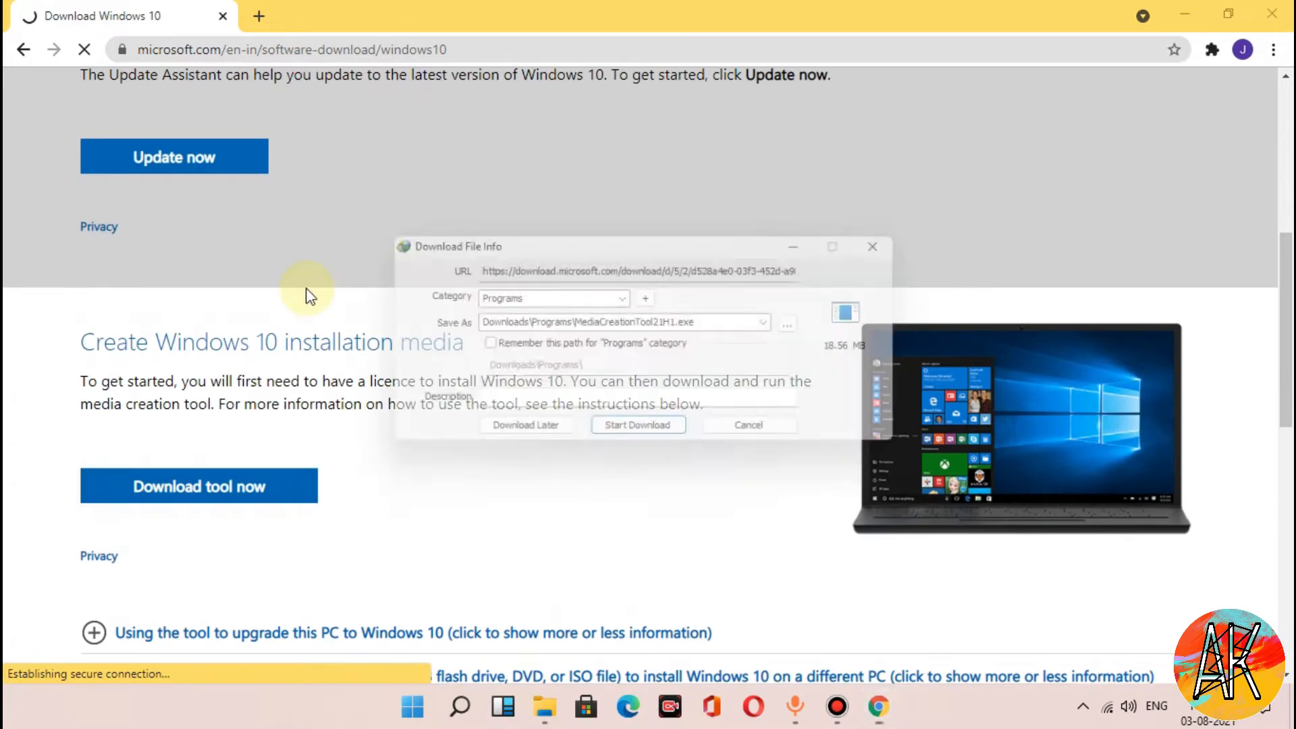
pyautogui.click(654, 436)
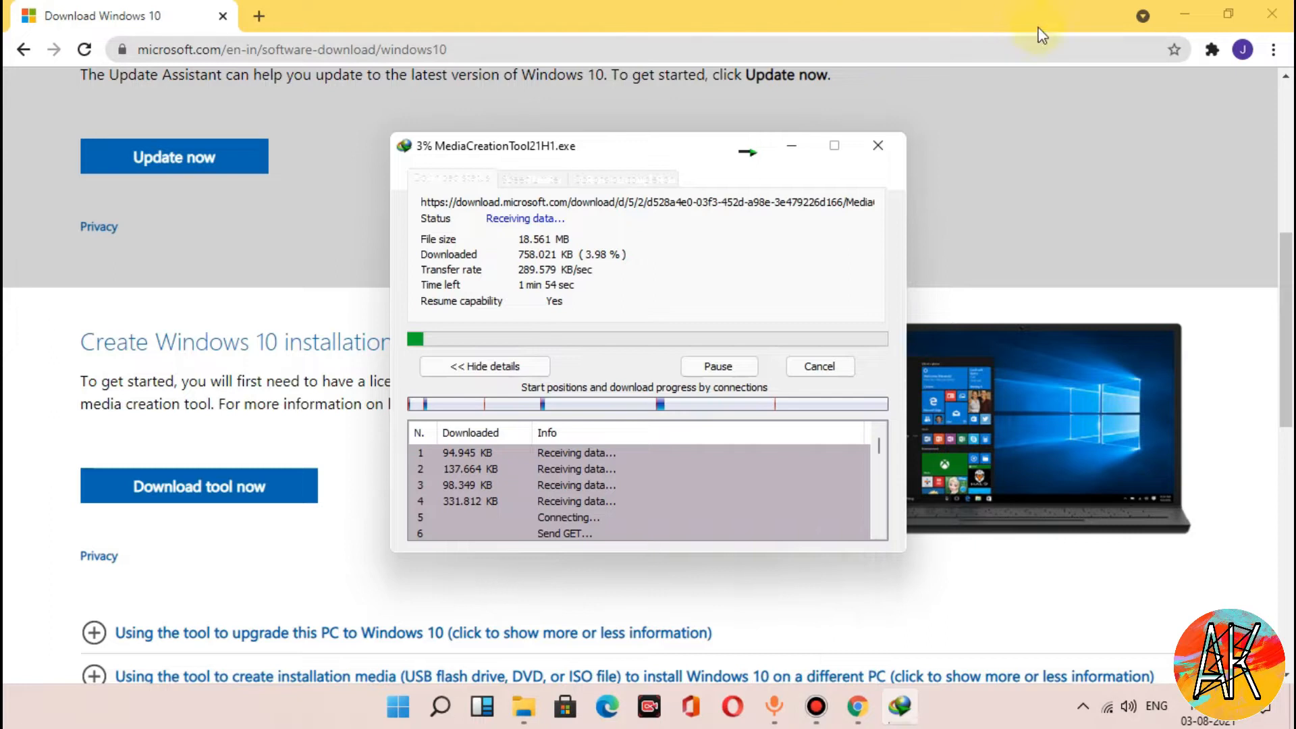
pyautogui.click(1185, 14)
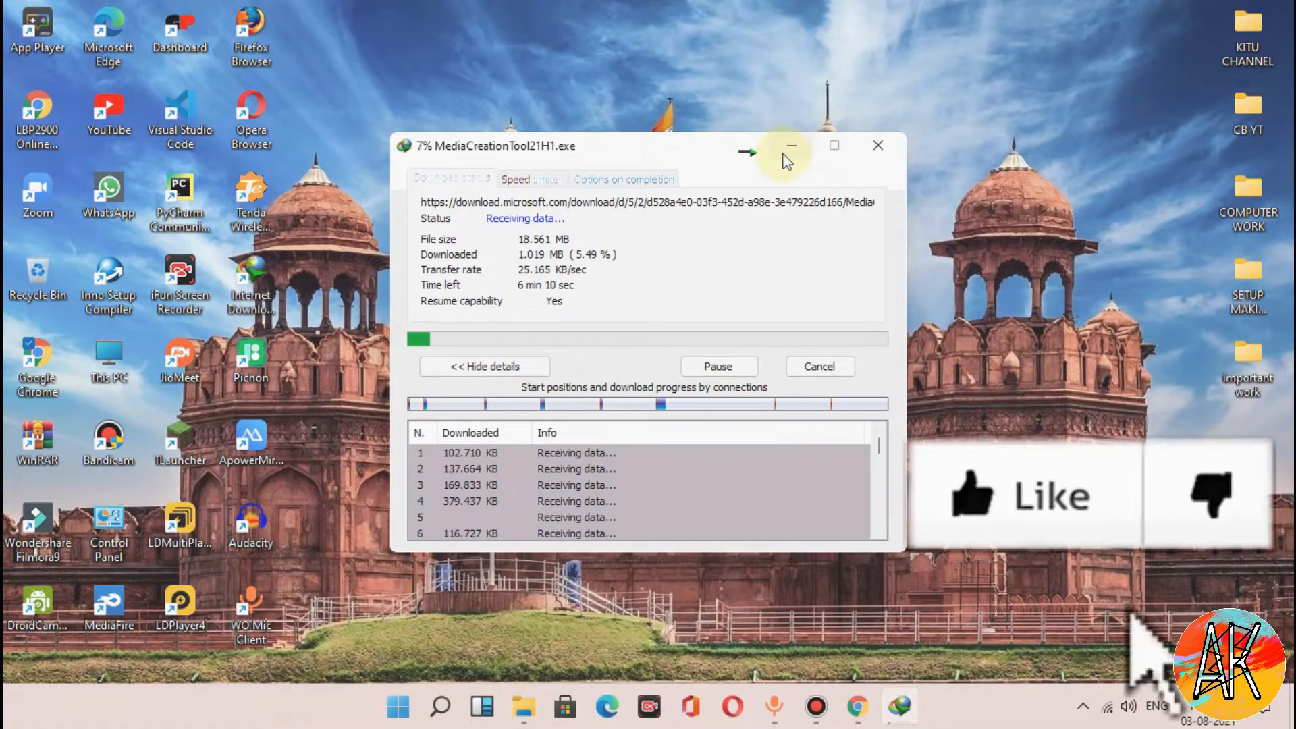
pyautogui.click(790, 146)
pyautogui.rightClick(695, 185)
pyautogui.click(726, 240)
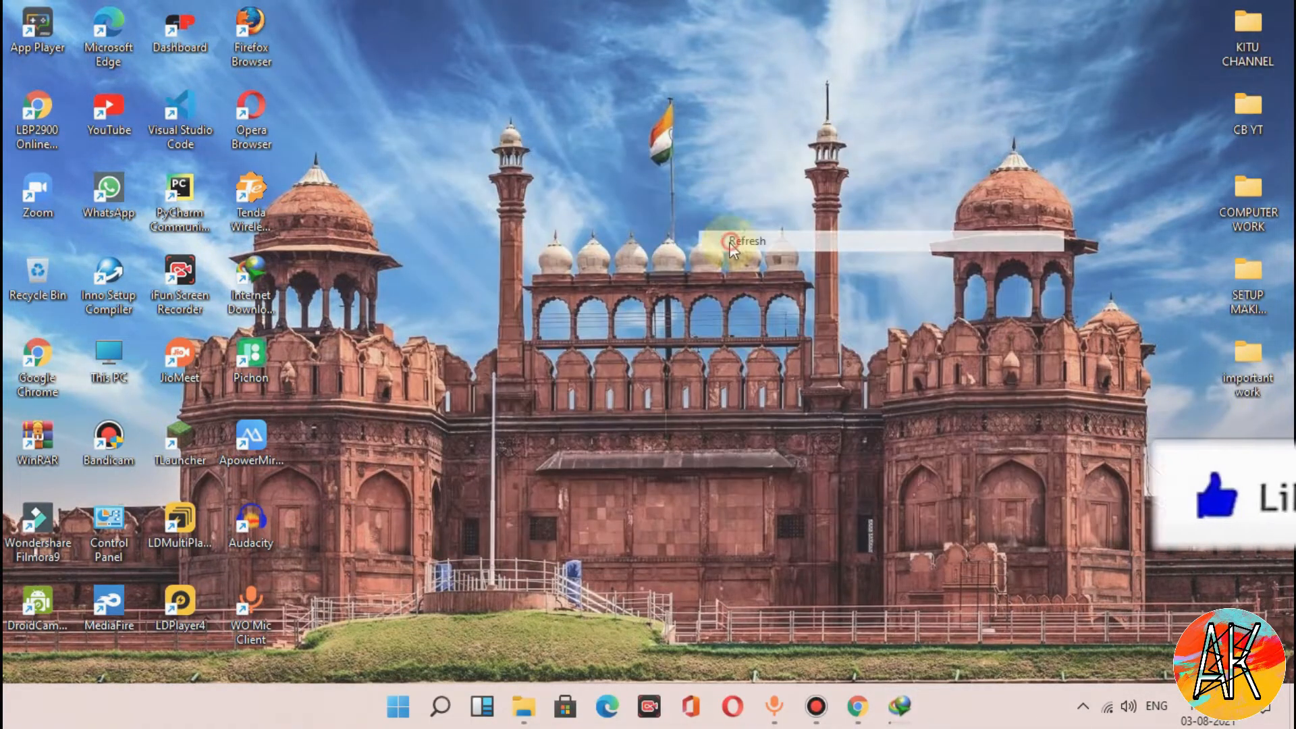
pyautogui.click(818, 709)
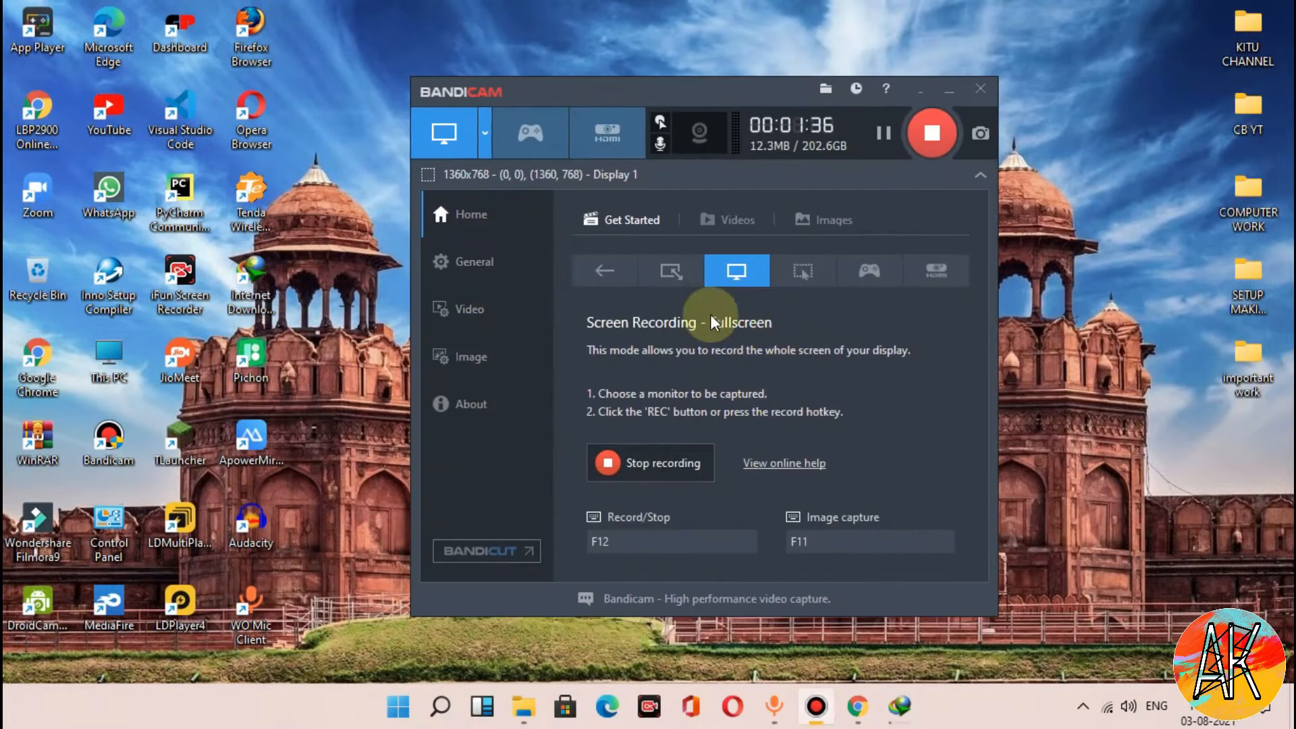
pyautogui.click(894, 706)
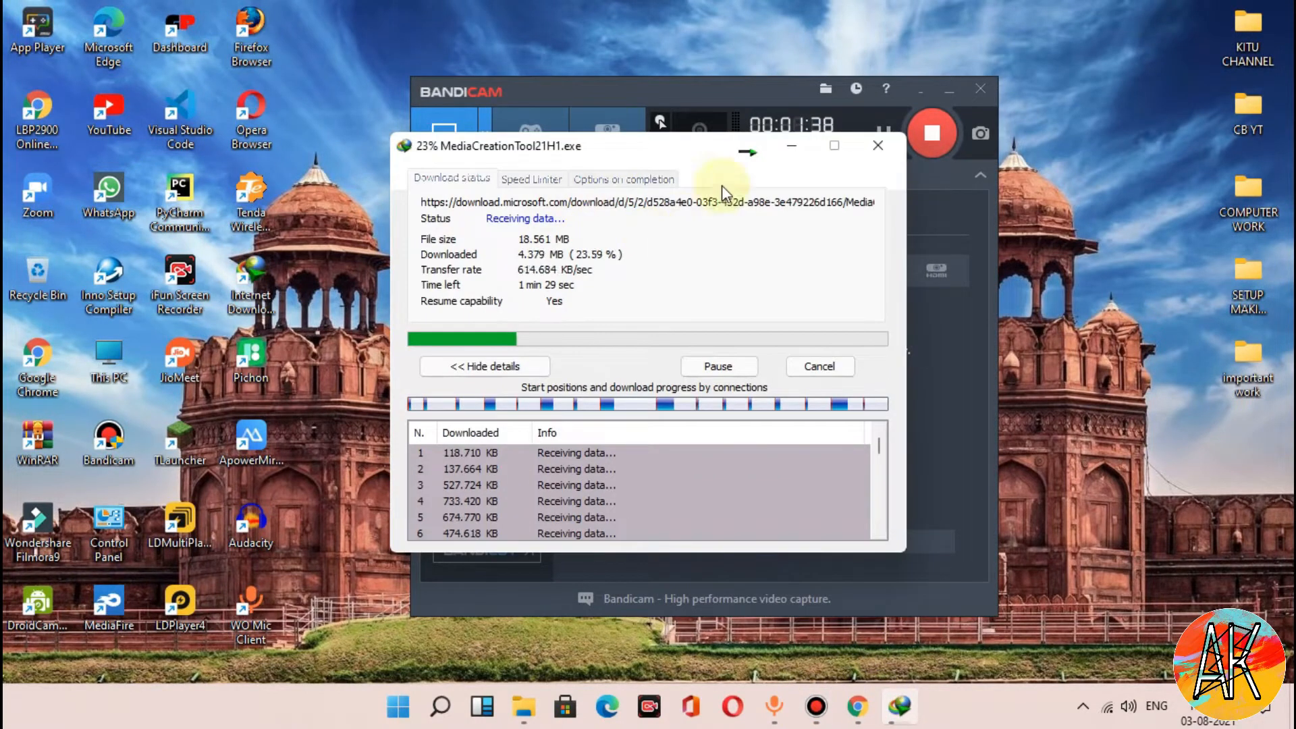
pyautogui.click(793, 150)
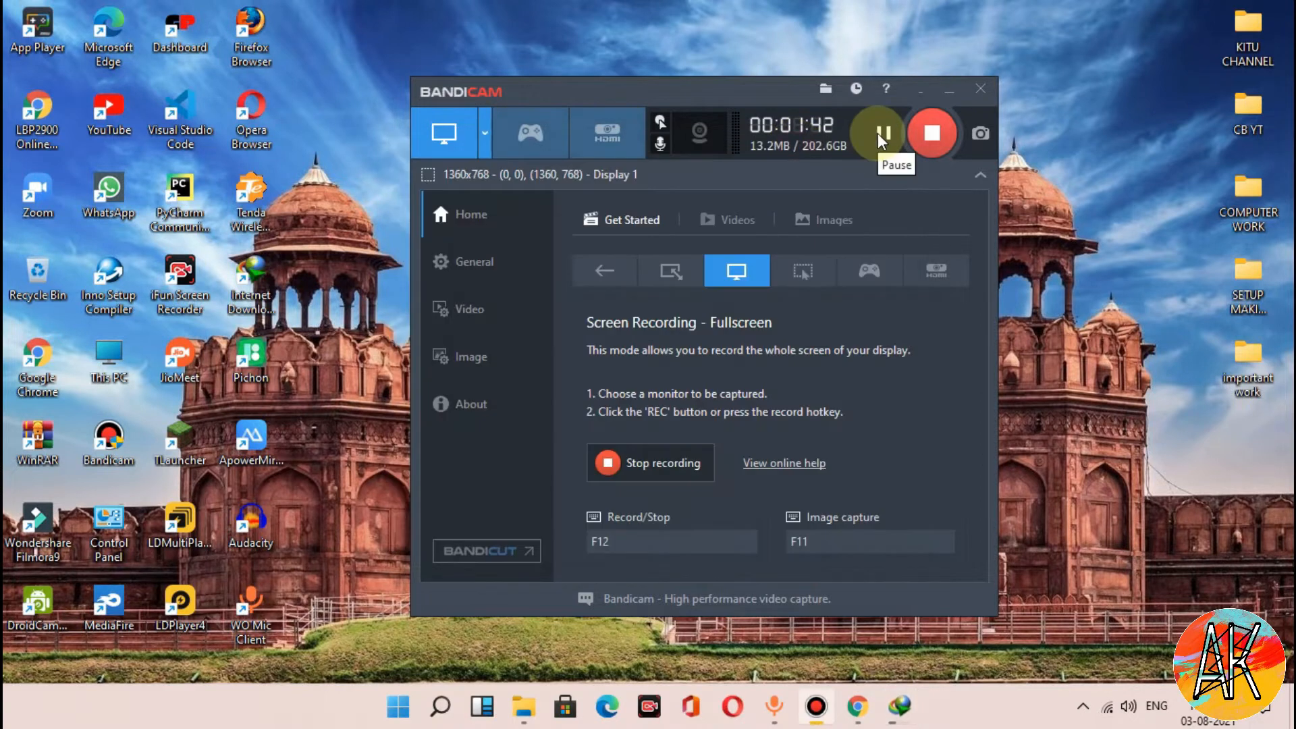
pyautogui.click(881, 140)
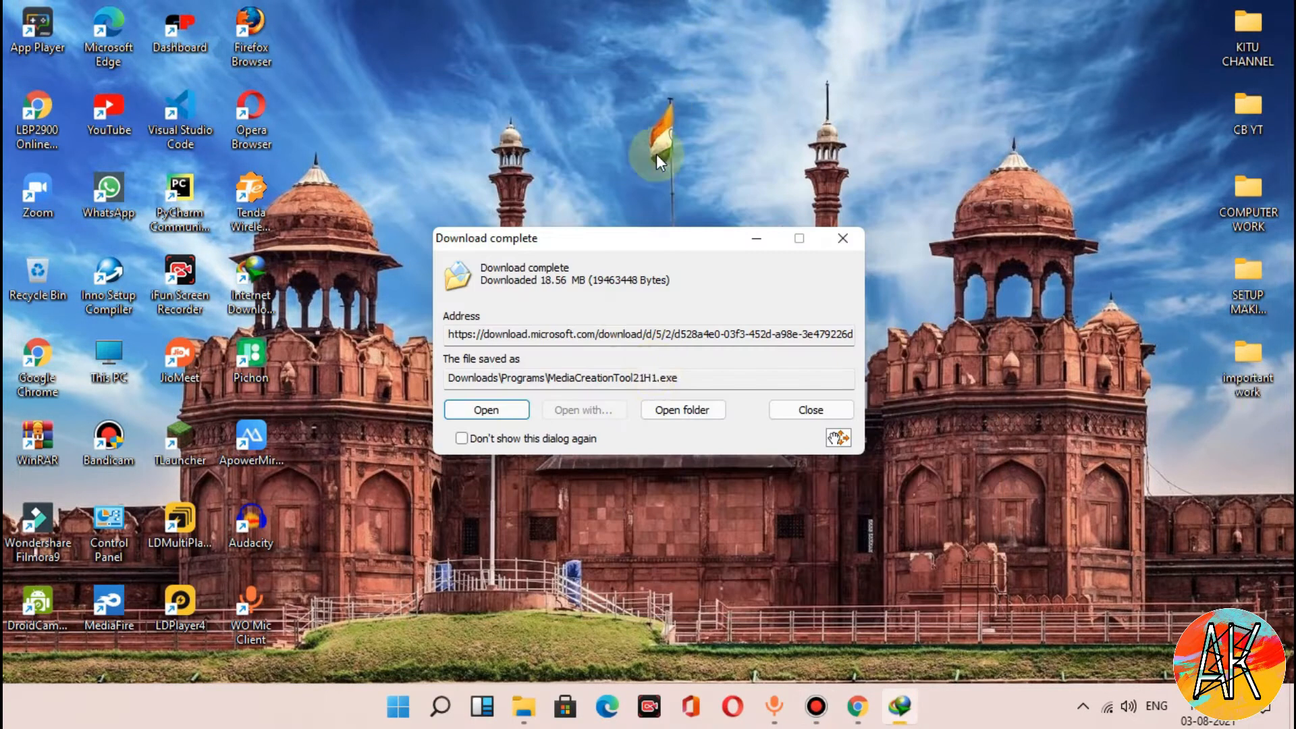
pyautogui.click(813, 719)
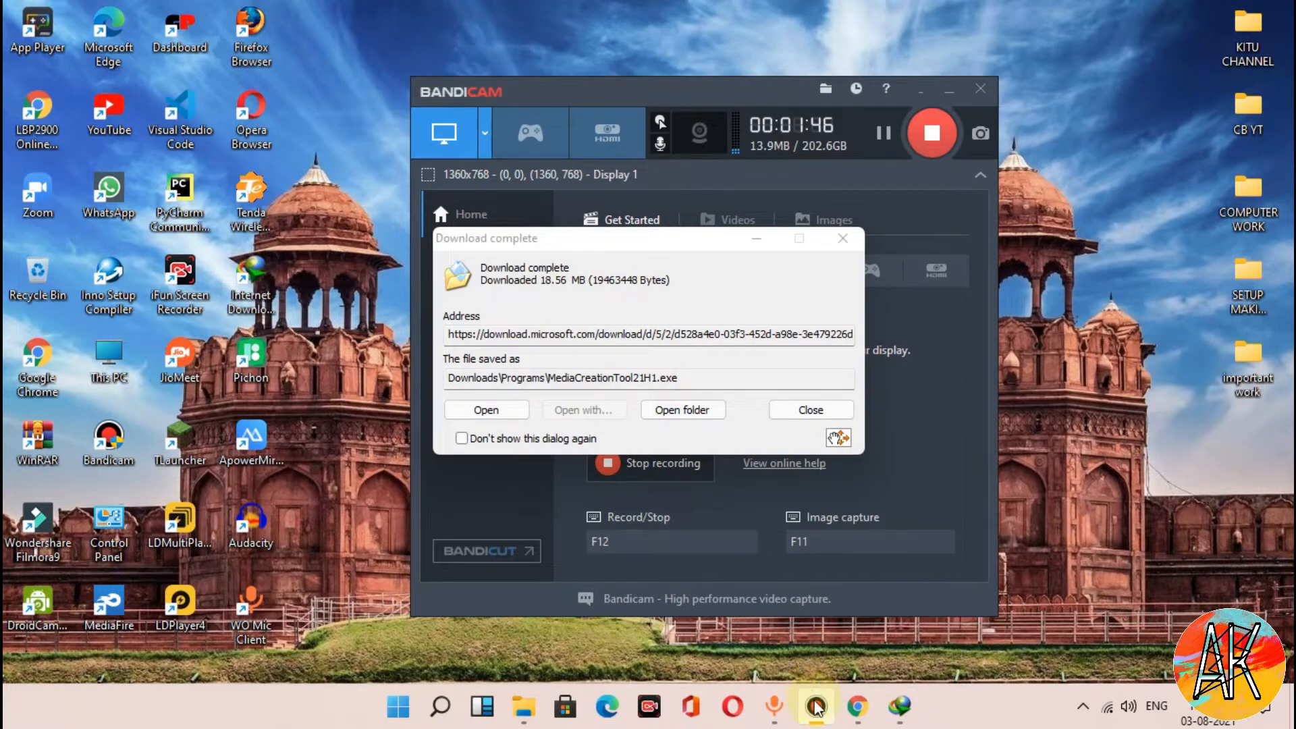
pyautogui.click(822, 722)
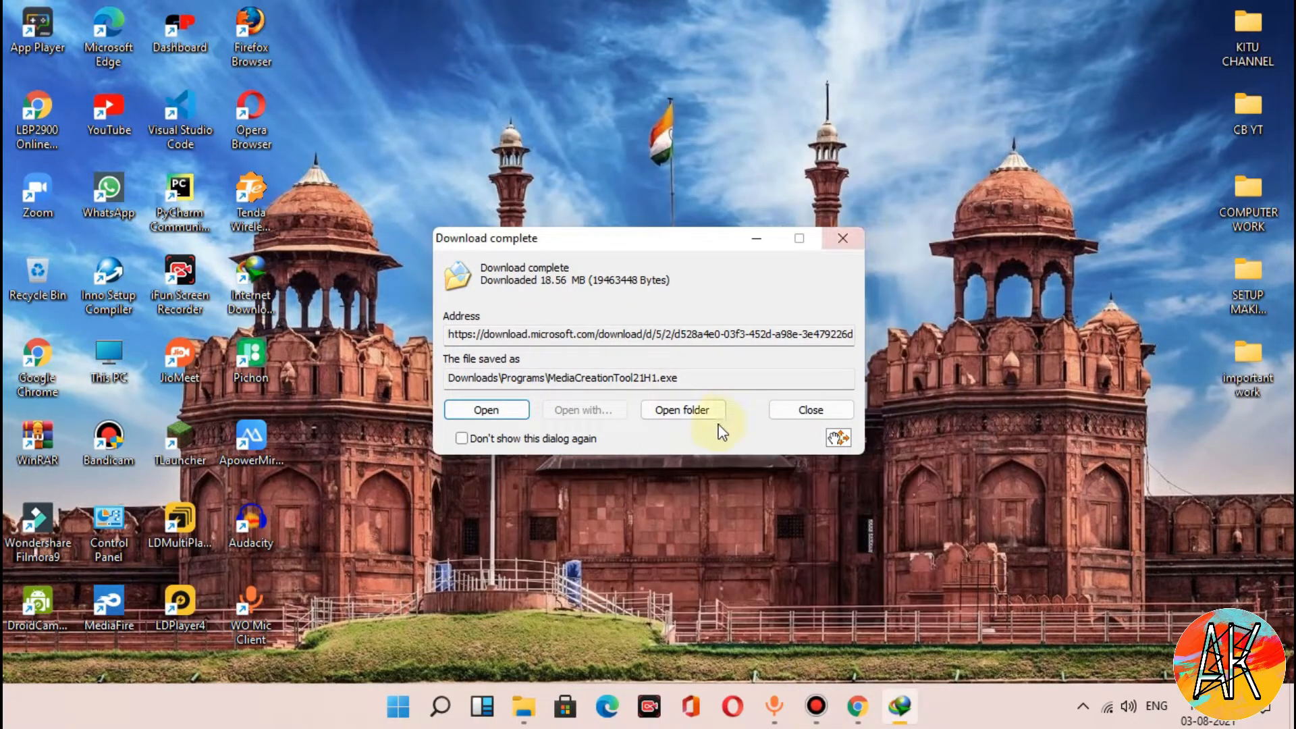
# Run MediaCreationTool21H1 as administrator from its download folder, and close the folder window
pyautogui.click(678, 413)
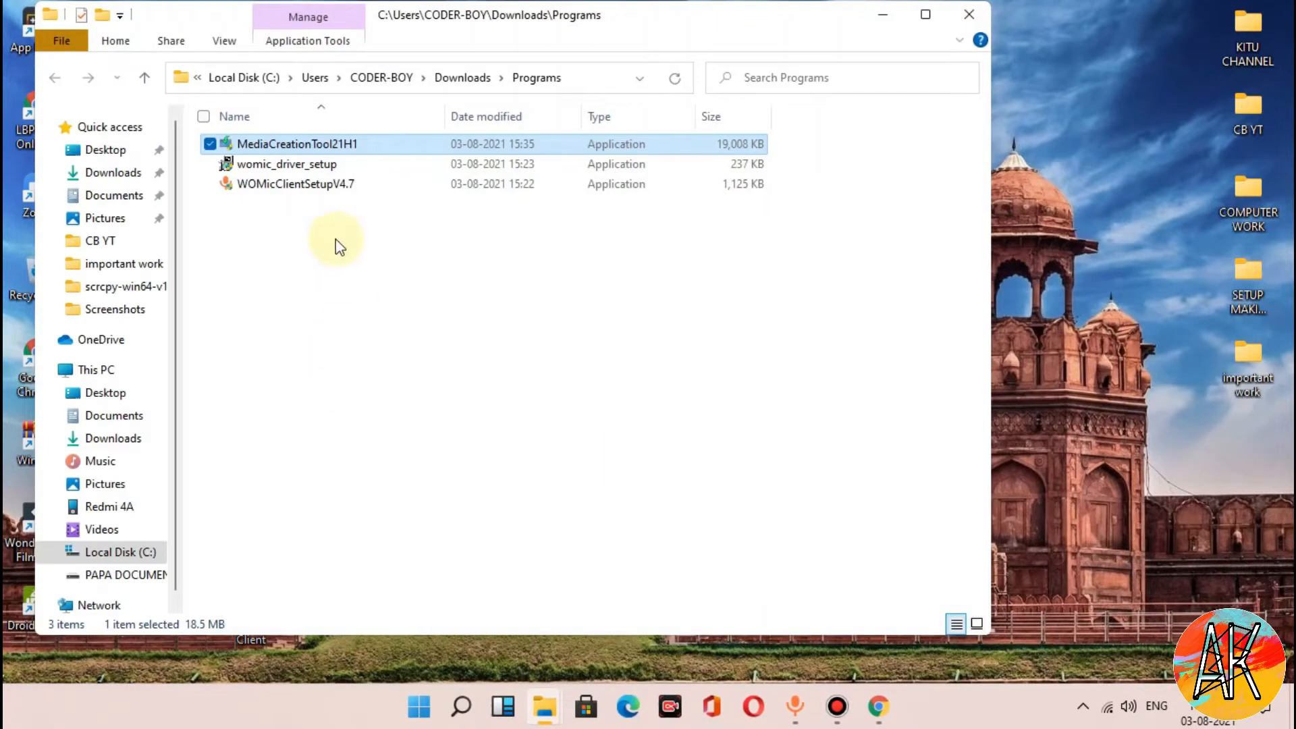
pyautogui.click(338, 301)
pyautogui.rightClick(340, 303)
pyautogui.click(374, 387)
pyautogui.rightClick(398, 345)
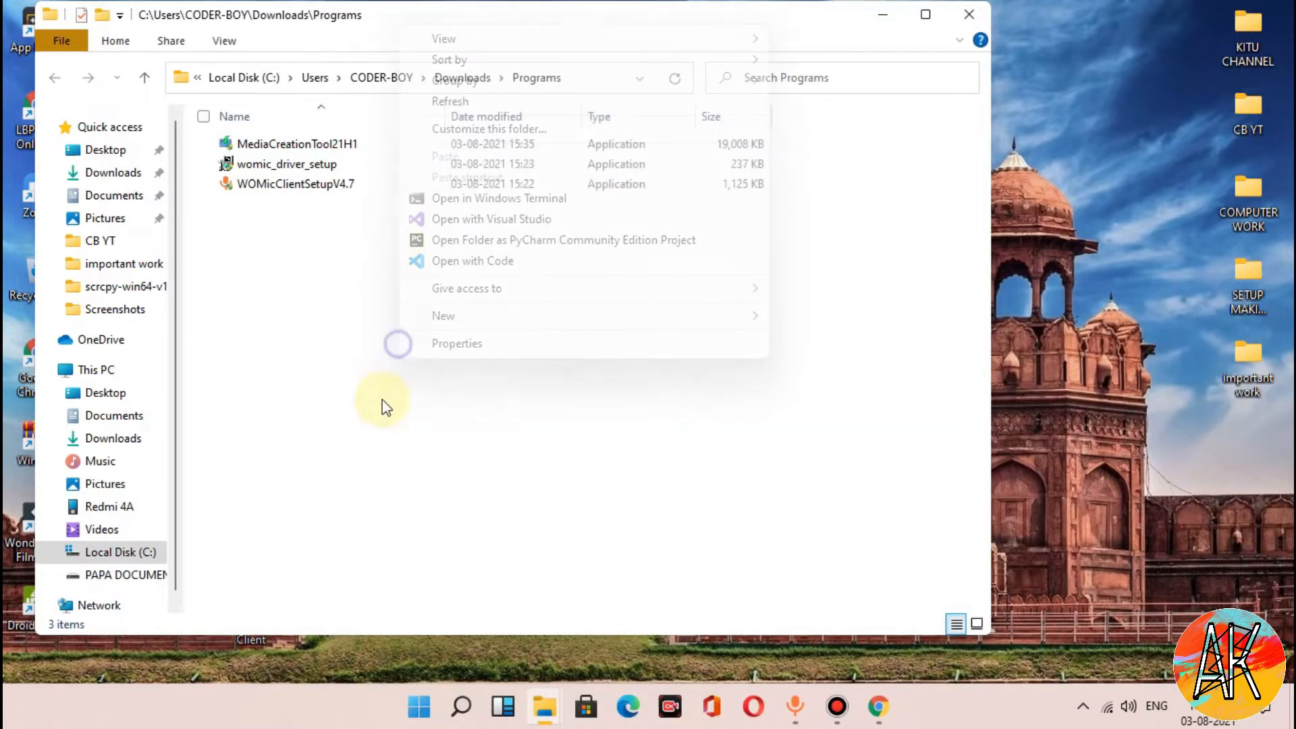
pyautogui.click(458, 102)
pyautogui.click(301, 154)
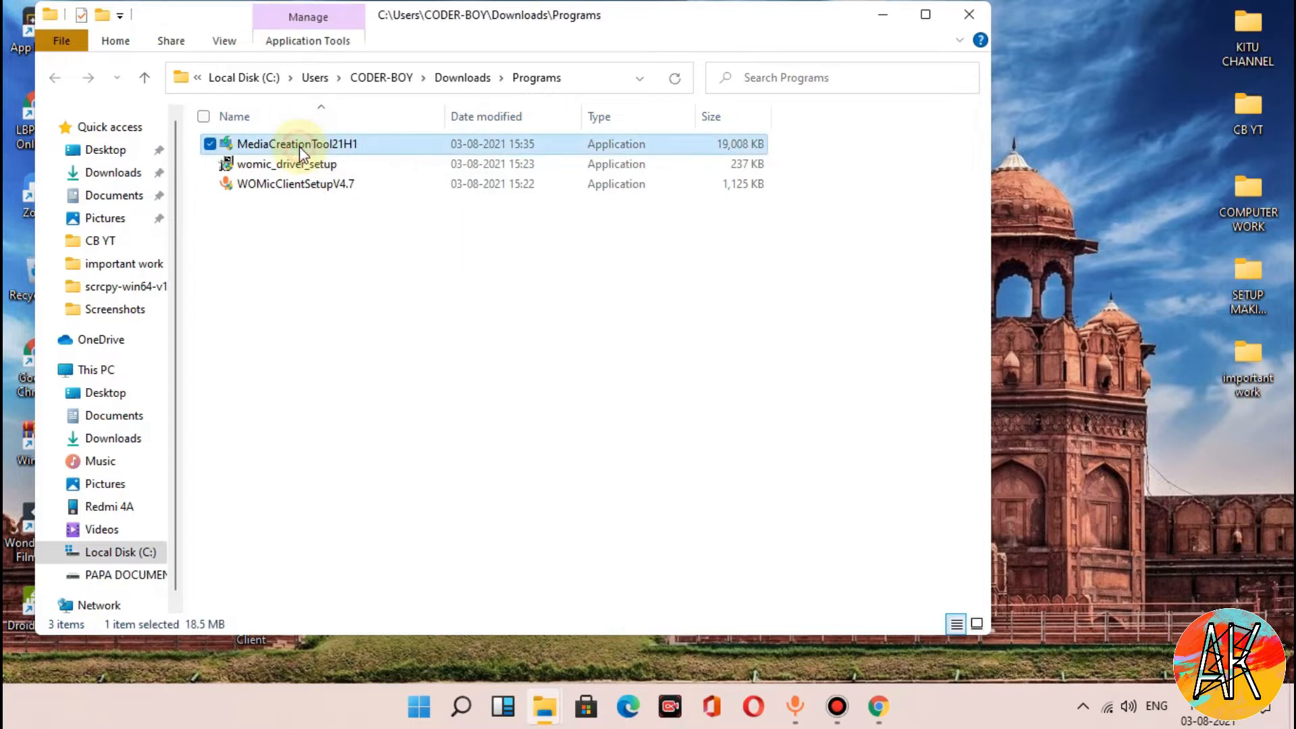
pyautogui.rightClick(305, 146)
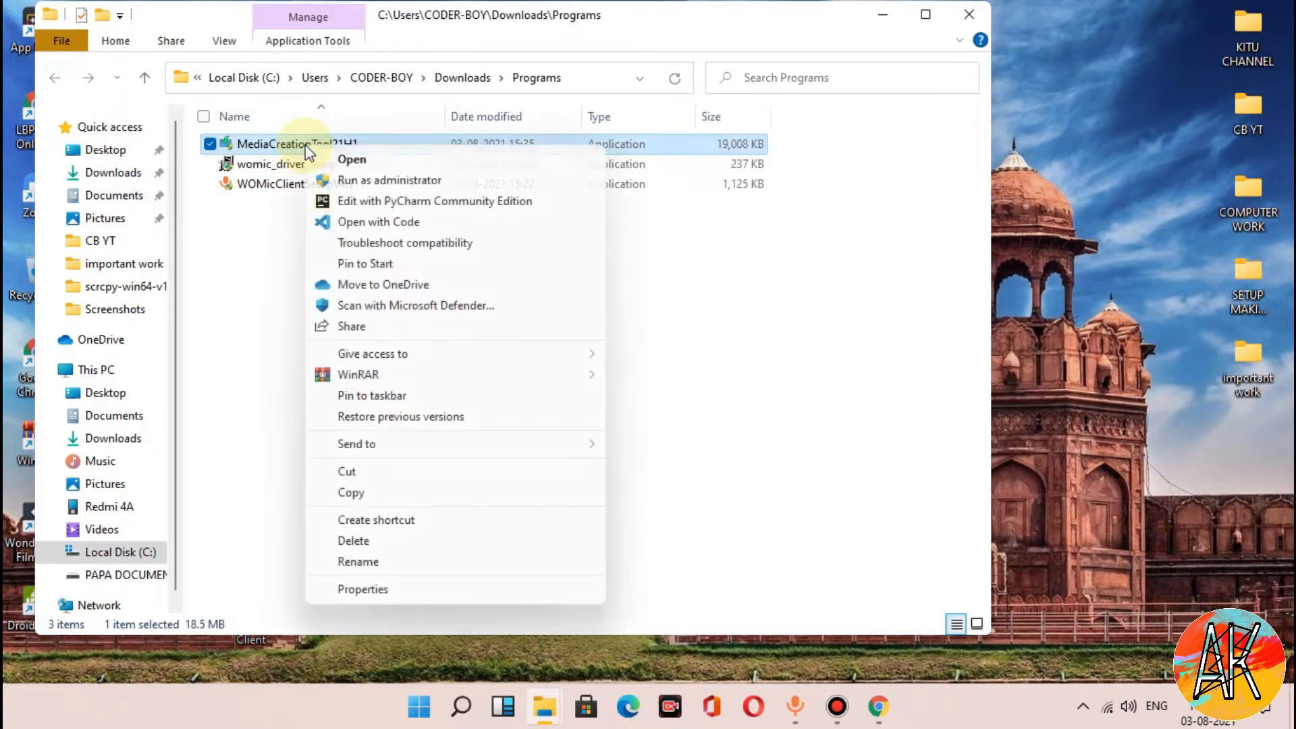
pyautogui.click(398, 182)
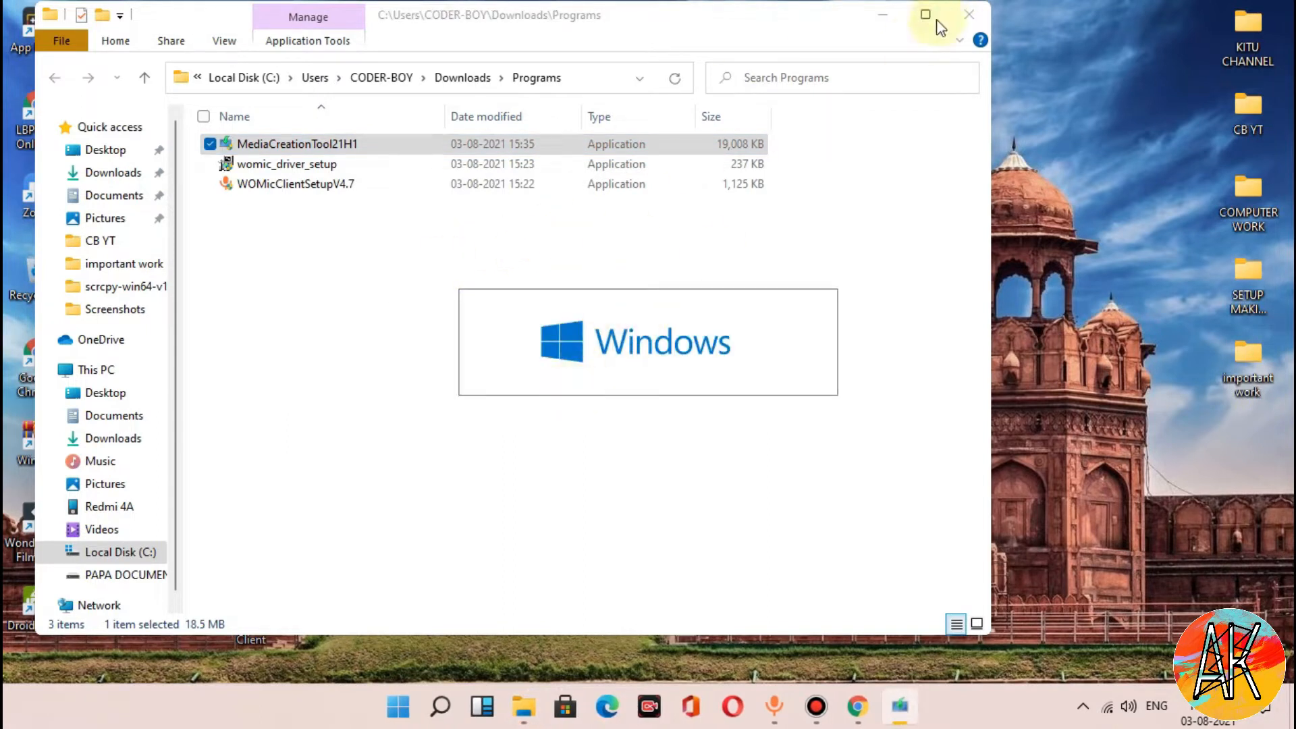
pyautogui.click(978, 22)
pyautogui.rightClick(764, 246)
pyautogui.click(868, 87)
pyautogui.rightClick(874, 138)
pyautogui.rightClick(869, 184)
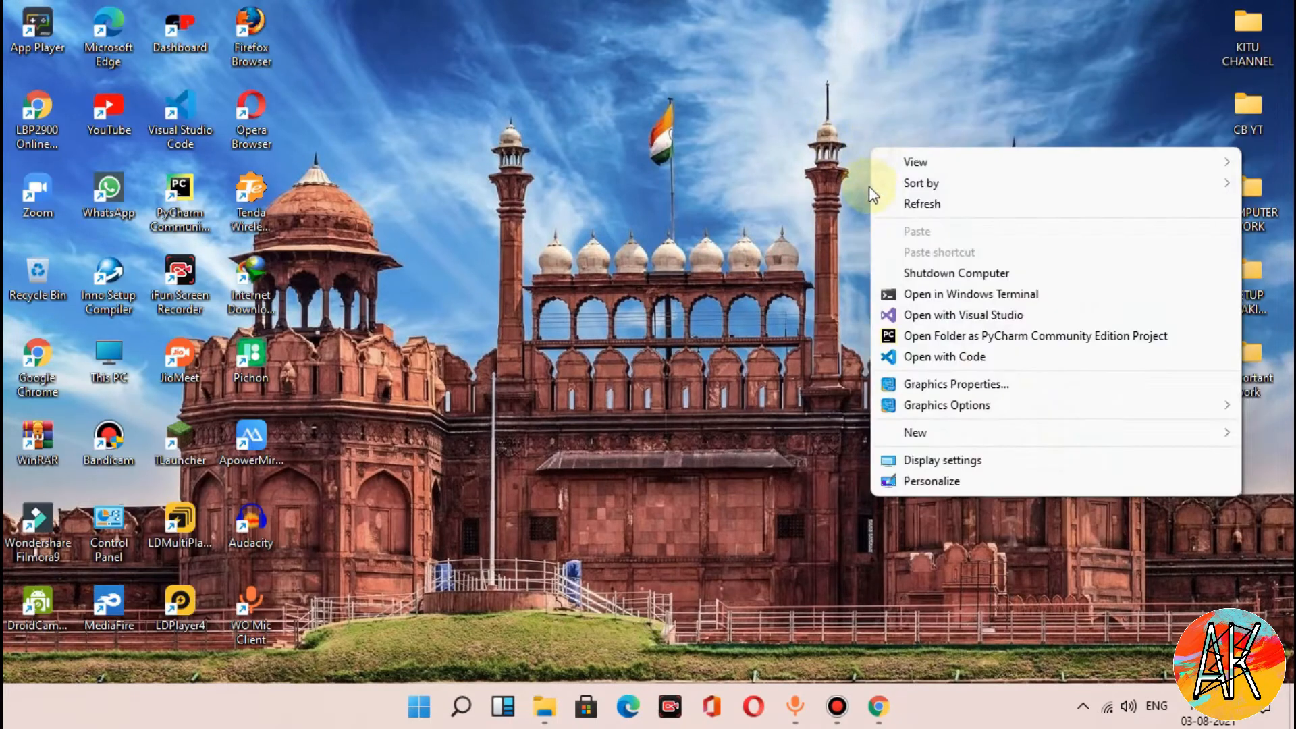
pyautogui.click(880, 205)
pyautogui.rightClick(918, 72)
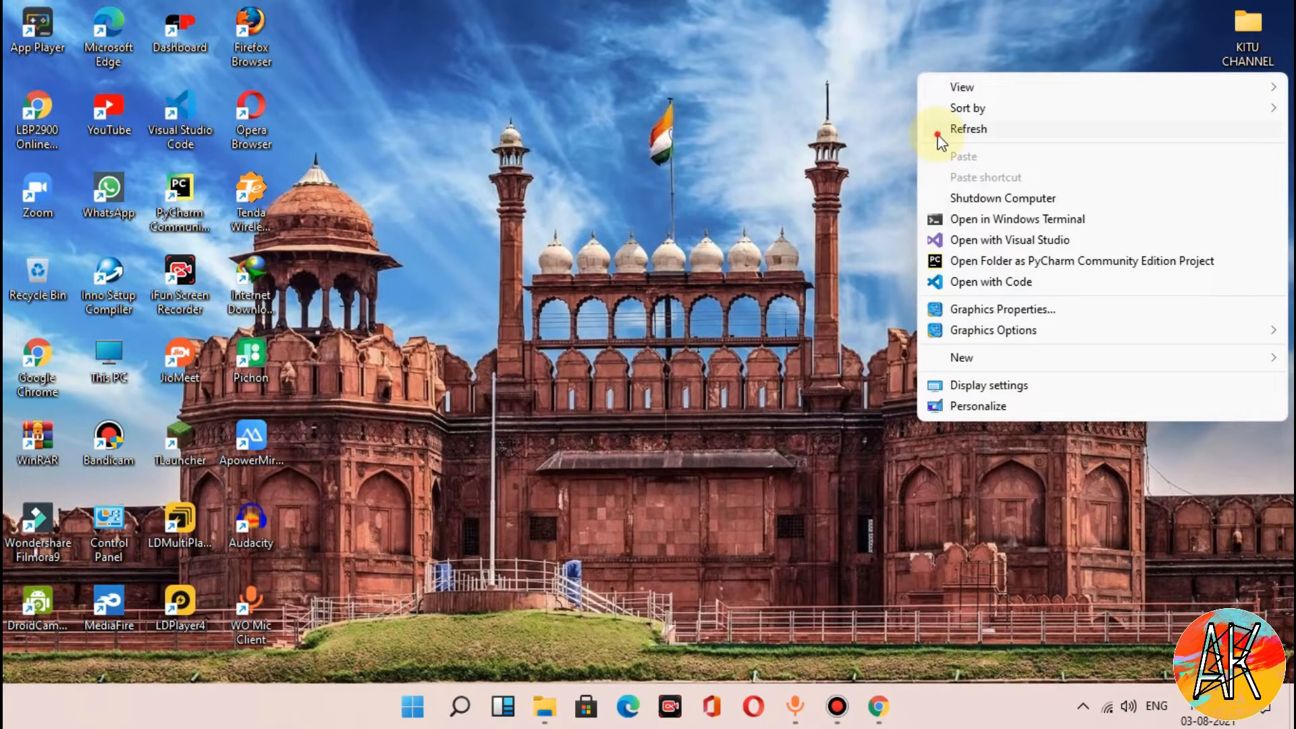
pyautogui.click(934, 128)
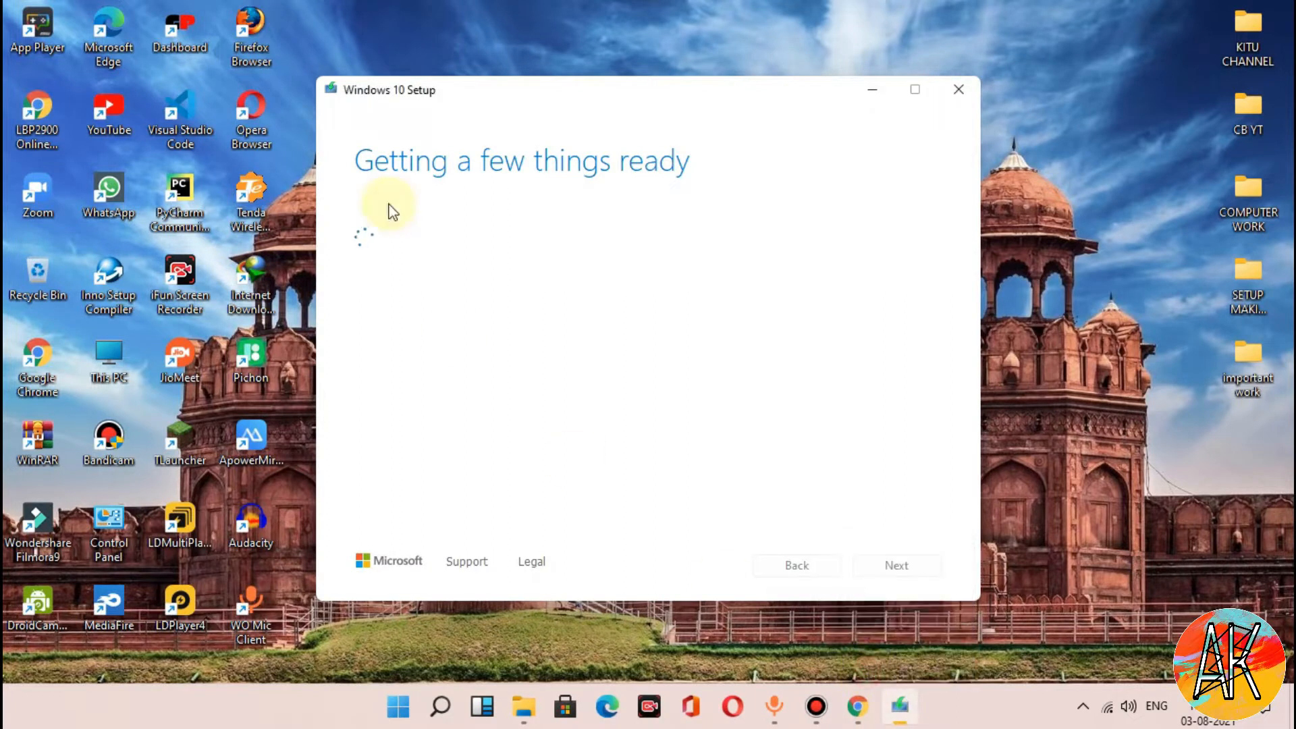
pyautogui.moveTo(530, 98); pyautogui.dragTo(569, 103)
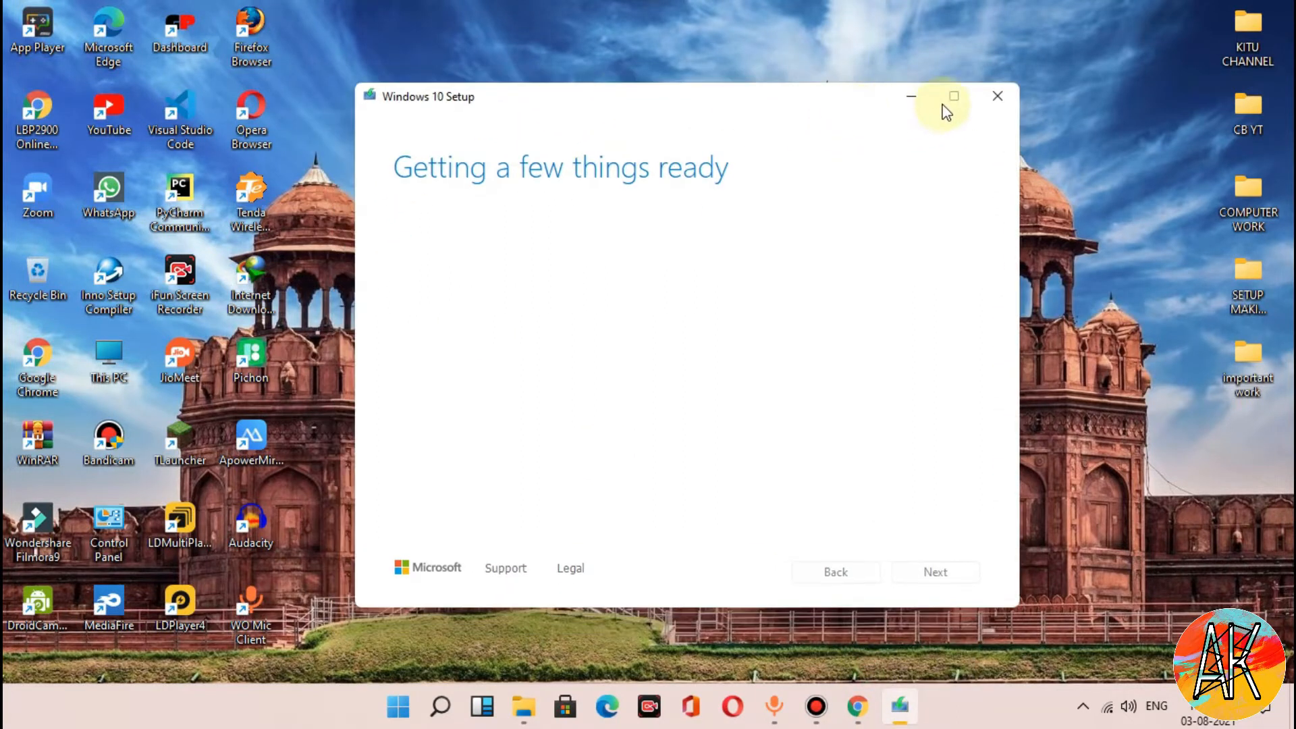
pyautogui.click(911, 97)
pyautogui.rightClick(578, 66)
pyautogui.click(594, 121)
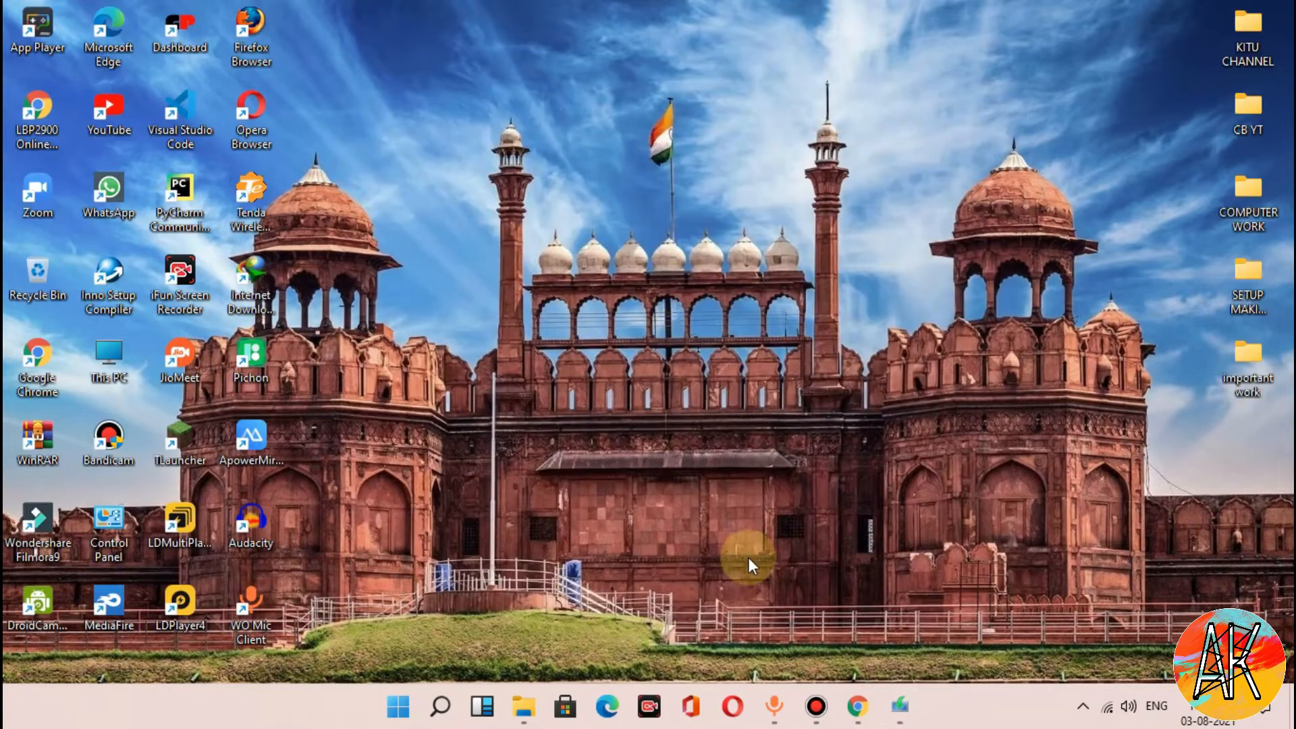
pyautogui.click(880, 670)
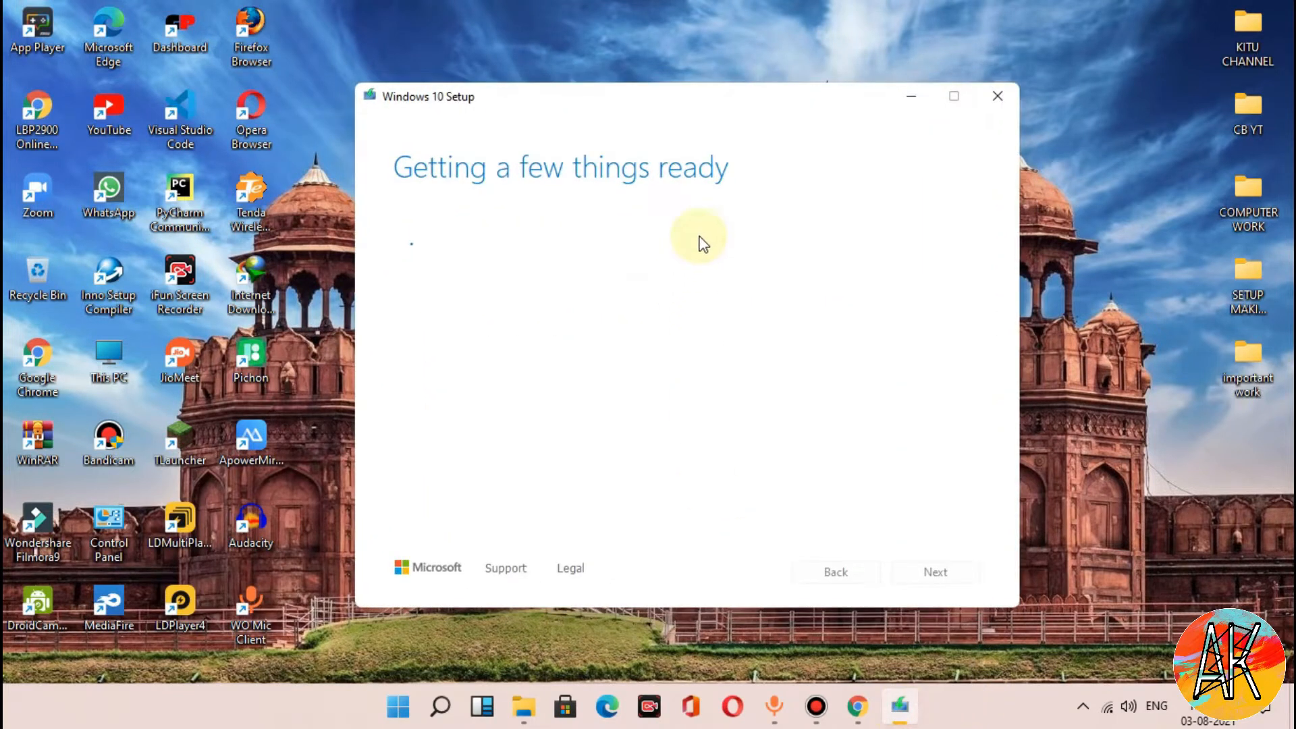
pyautogui.rightClick(460, 3)
pyautogui.click(487, 58)
pyautogui.rightClick(531, 13)
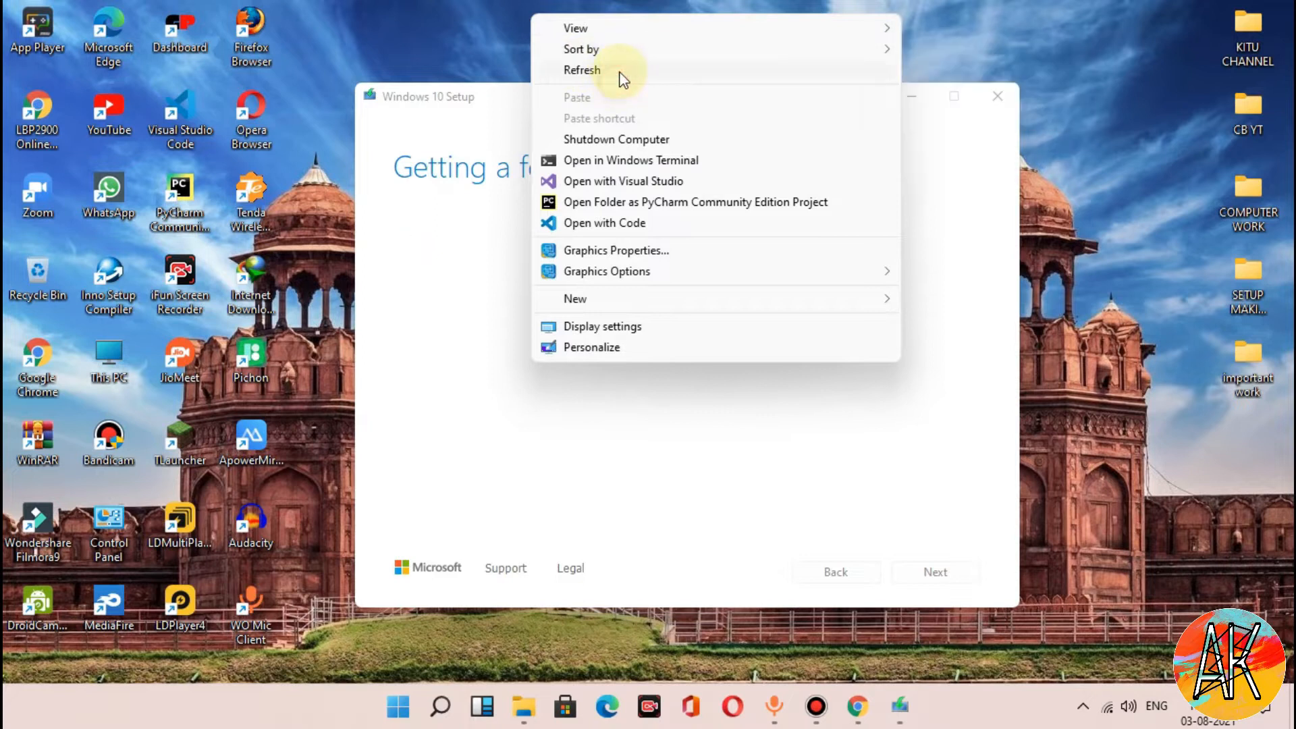
pyautogui.click(608, 72)
pyautogui.rightClick(392, 46)
pyautogui.click(409, 102)
pyautogui.rightClick(500, 28)
pyautogui.click(523, 85)
pyautogui.rightClick(400, 1)
pyautogui.click(473, 57)
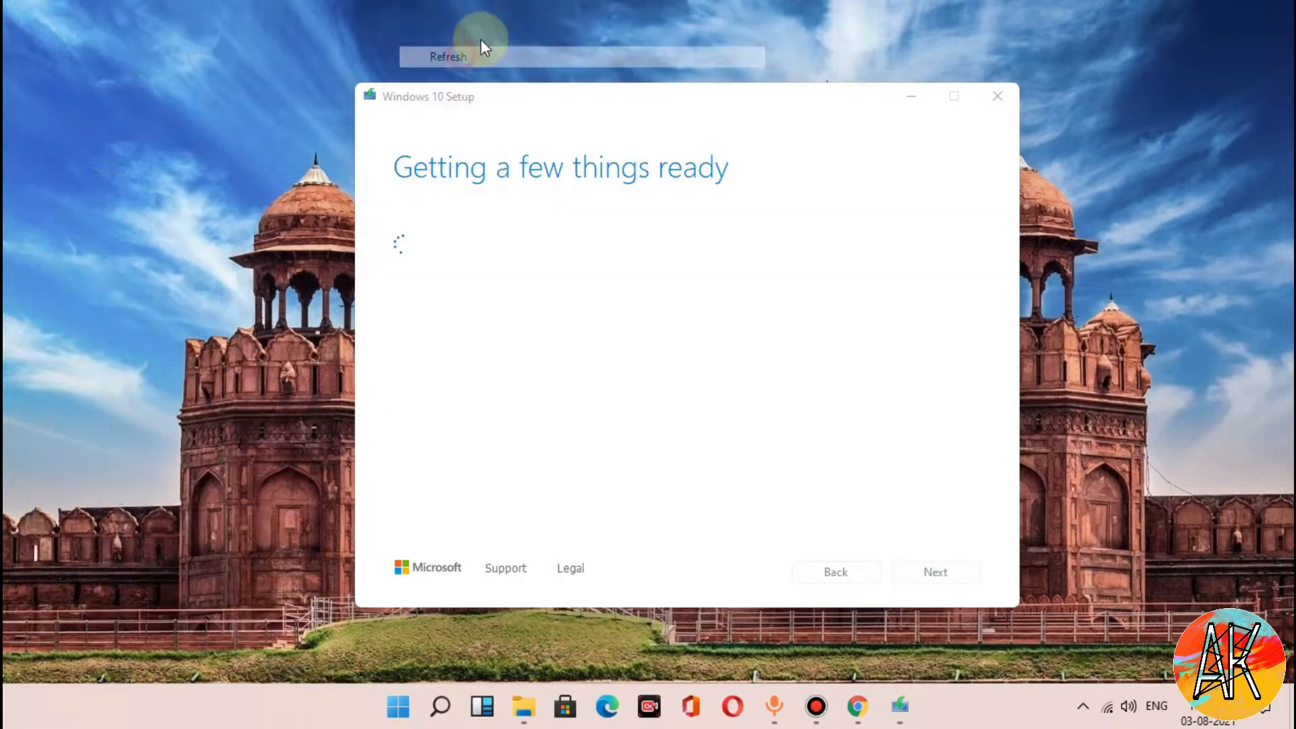
pyautogui.rightClick(522, 6)
pyautogui.click(575, 65)
pyautogui.click(478, 125)
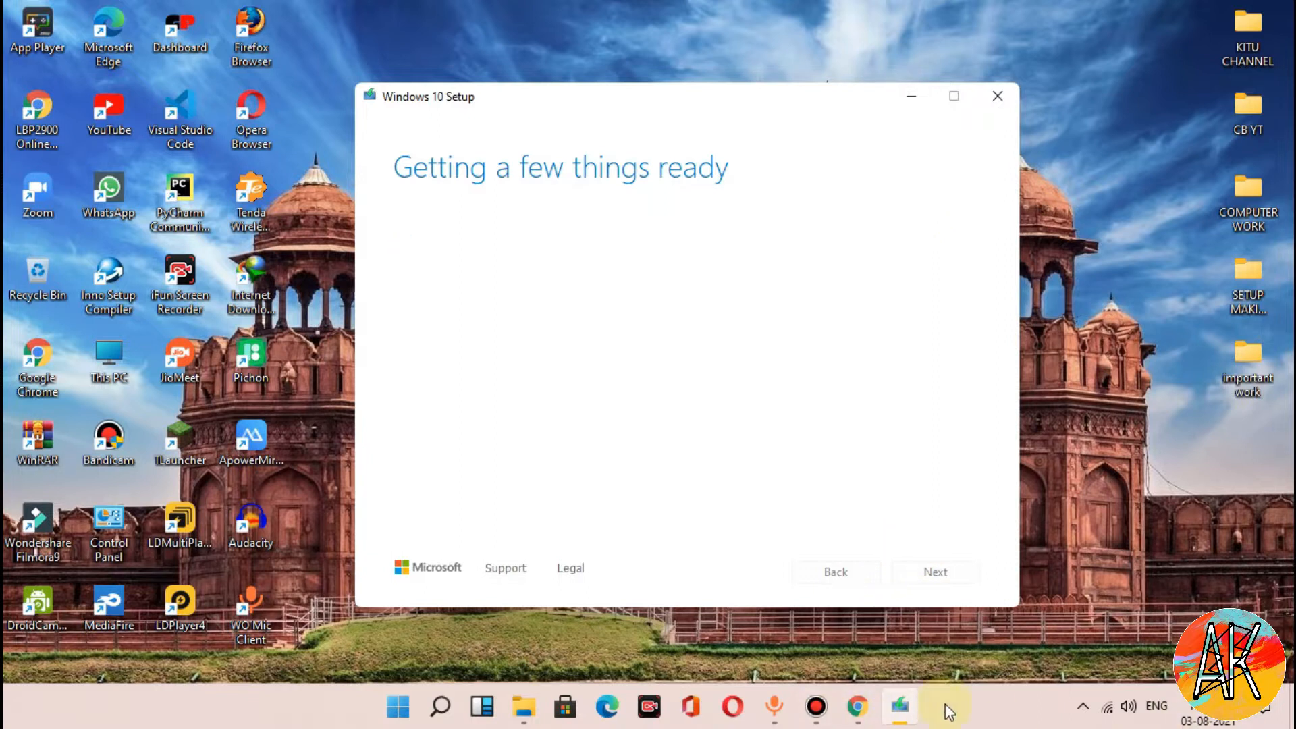
# Close the web browser and accept the Microsoft Media Creation Tool license terms in Windows 10 Setup
pyautogui.click(857, 707)
pyautogui.click(1273, 13)
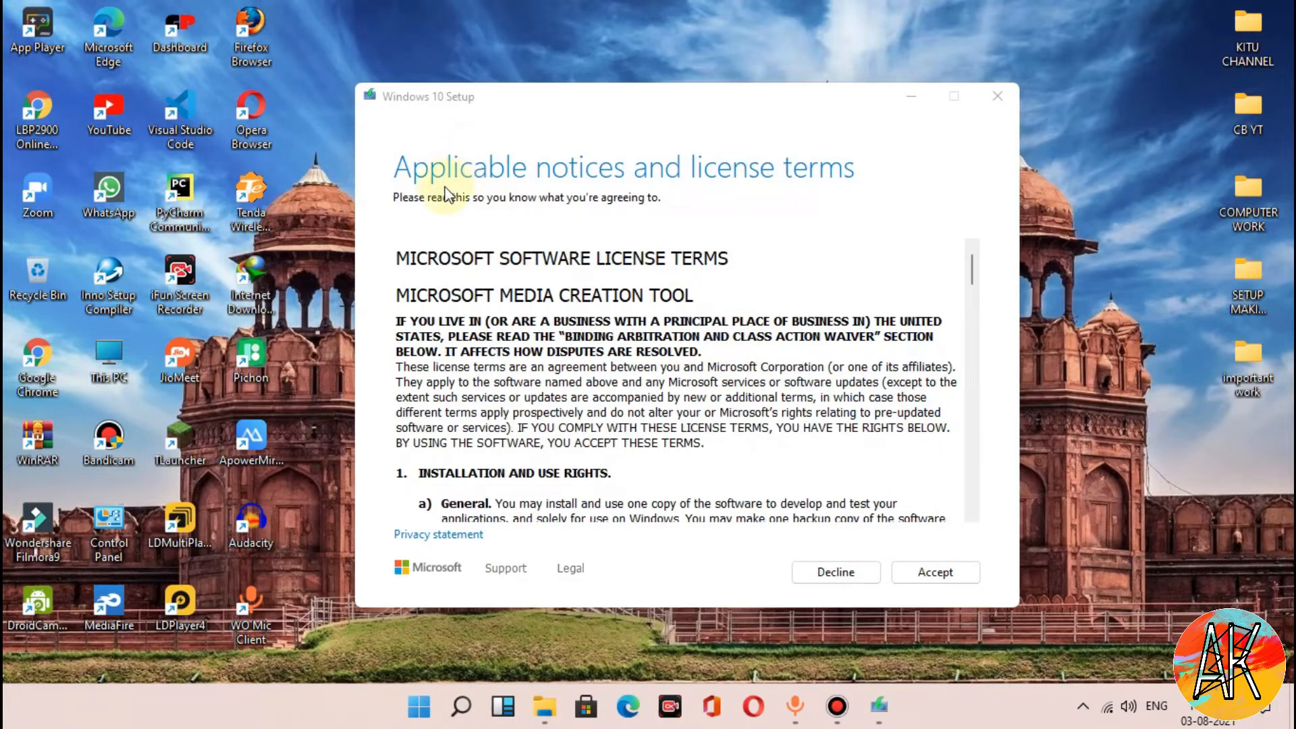
pyautogui.moveTo(453, 102); pyautogui.dragTo(496, 90)
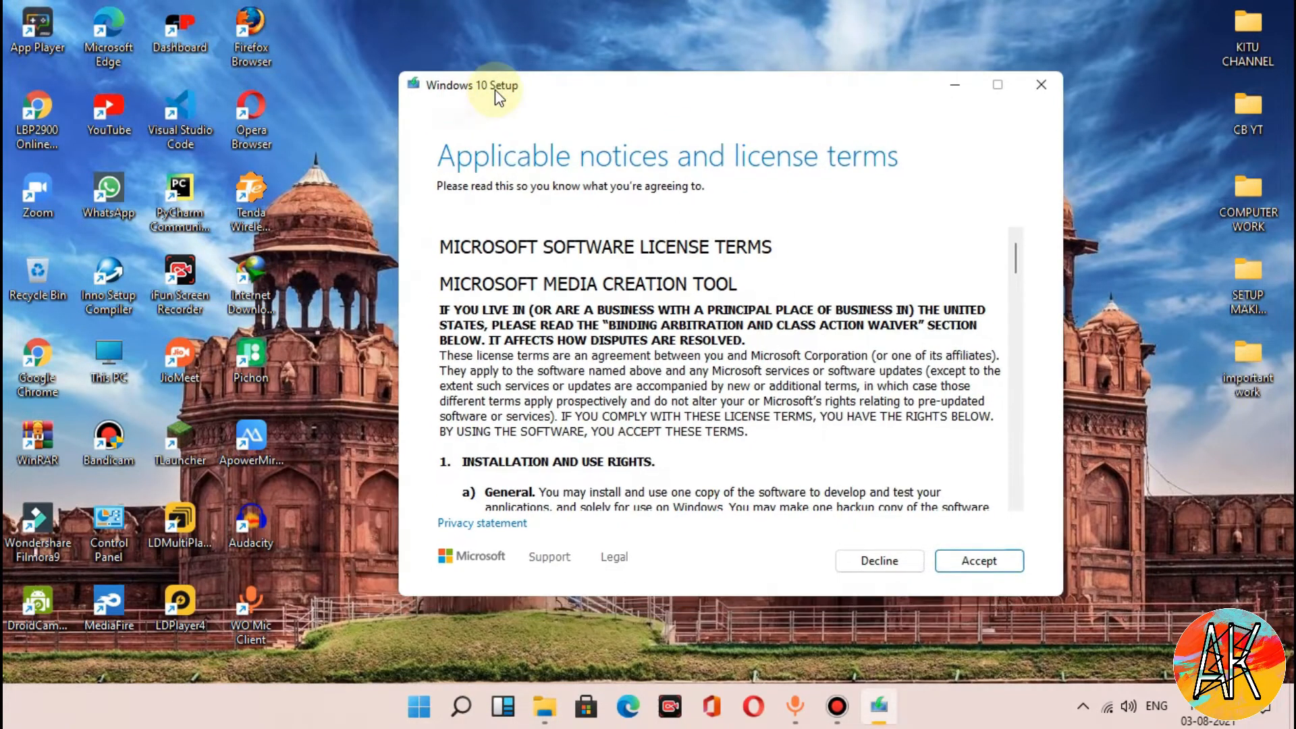
pyautogui.scroll(-10, 616, 376)
pyautogui.scroll(6, 639, 390)
pyautogui.scroll(4, 638, 390)
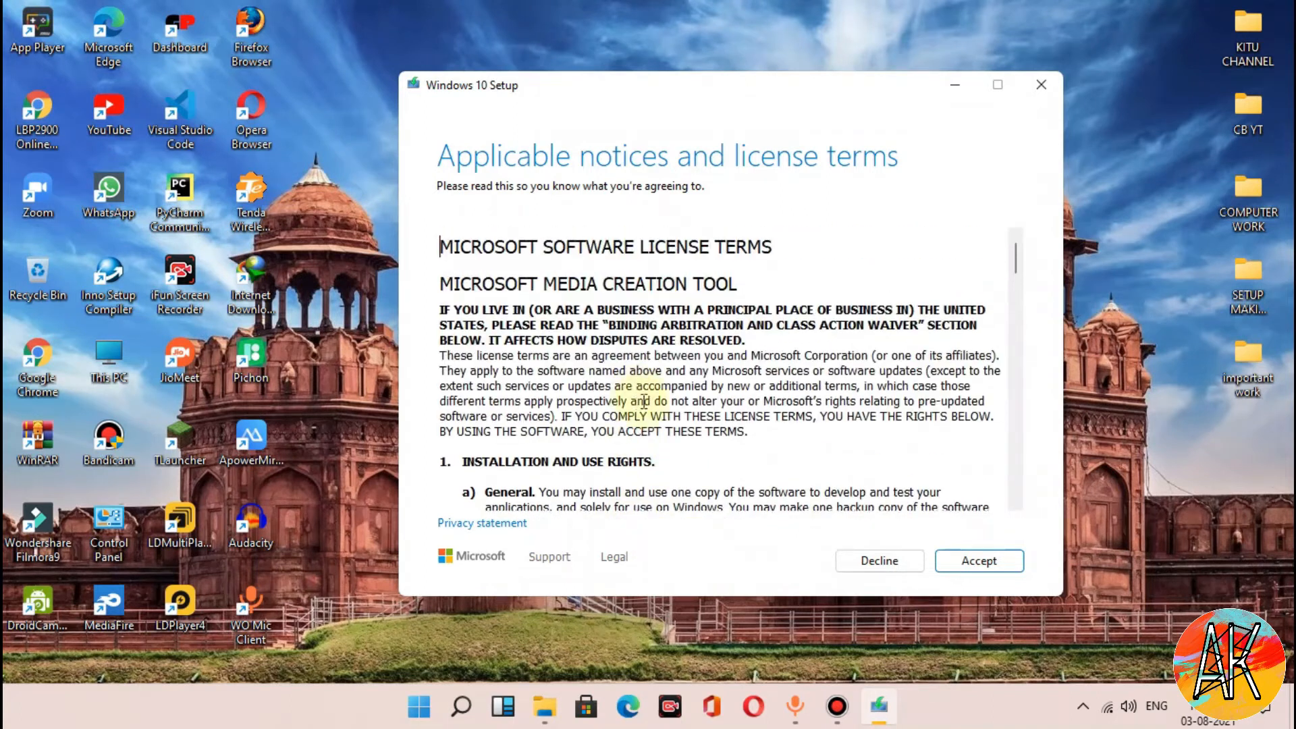
pyautogui.click(981, 567)
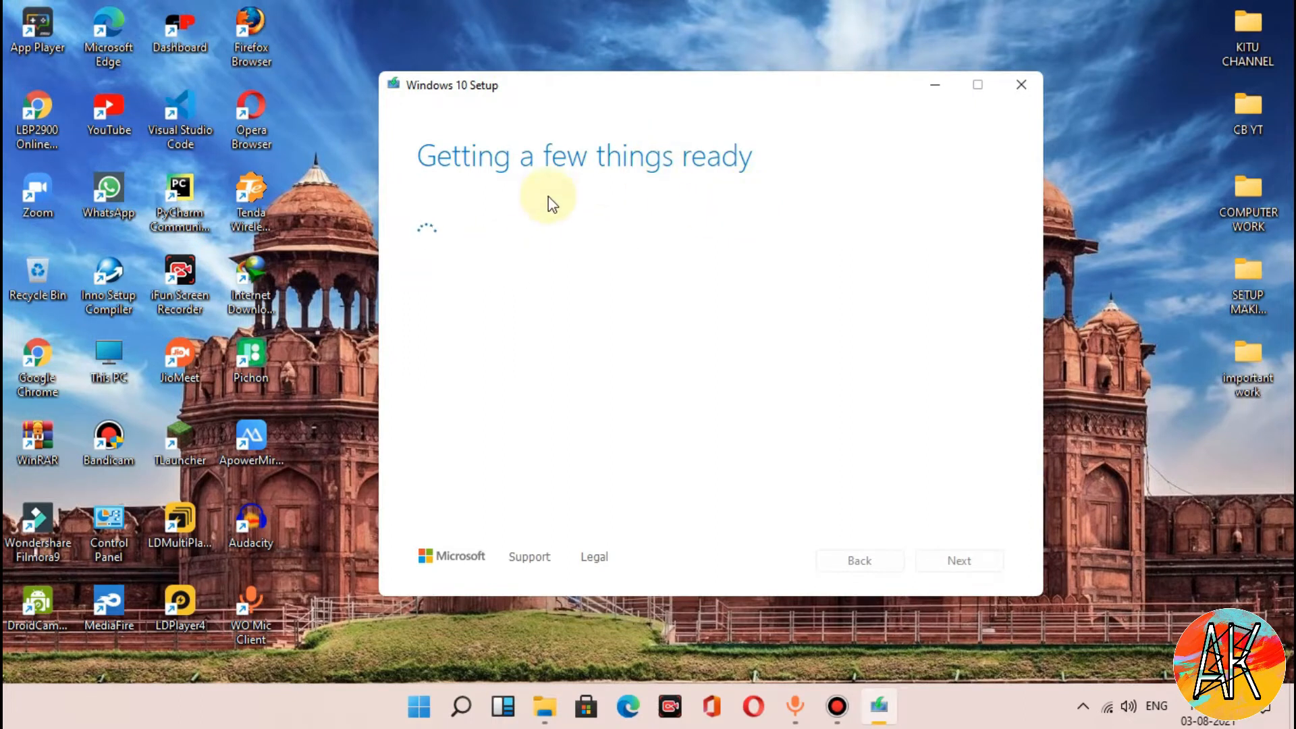
pyautogui.rightClick(469, 10)
pyautogui.click(513, 57)
pyautogui.rightClick(434, 3)
pyautogui.click(465, 54)
pyautogui.rightClick(500, 3)
pyautogui.click(559, 55)
pyautogui.rightClick(563, 12)
pyautogui.click(586, 72)
pyautogui.click(566, 86)
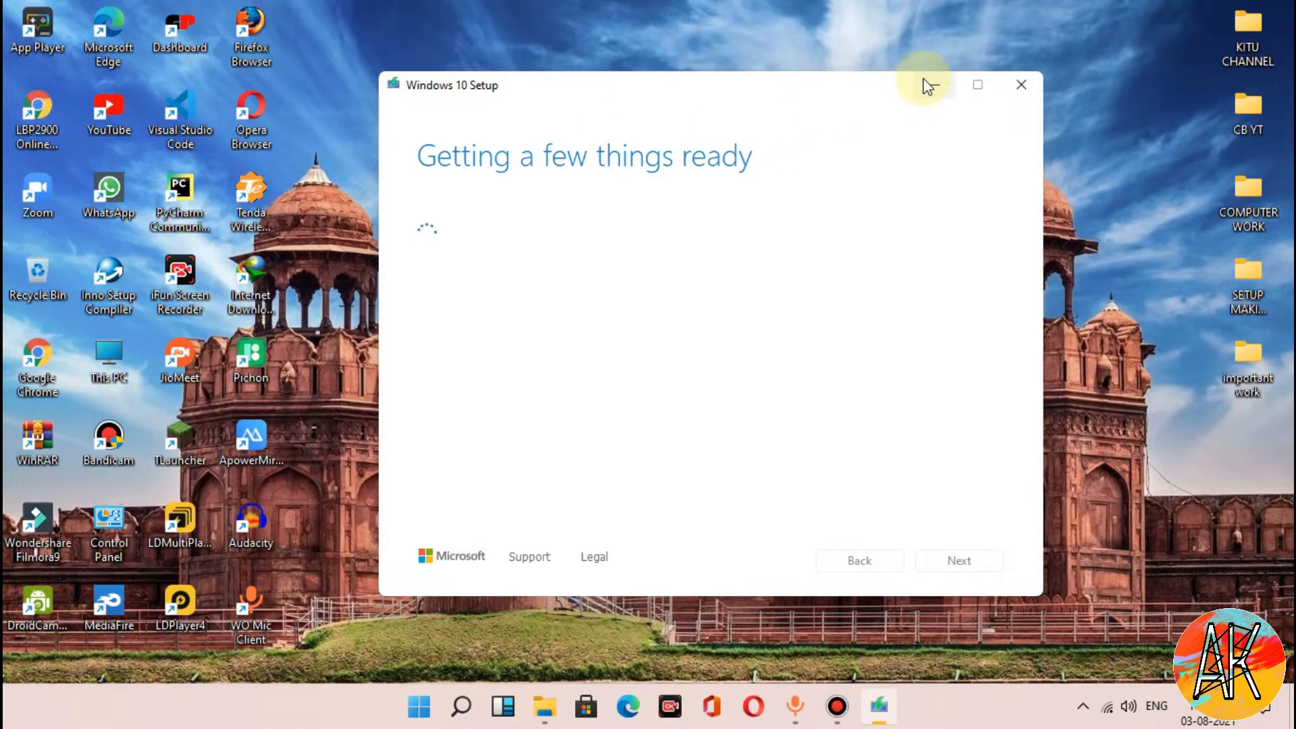
pyautogui.rightClick(410, 2)
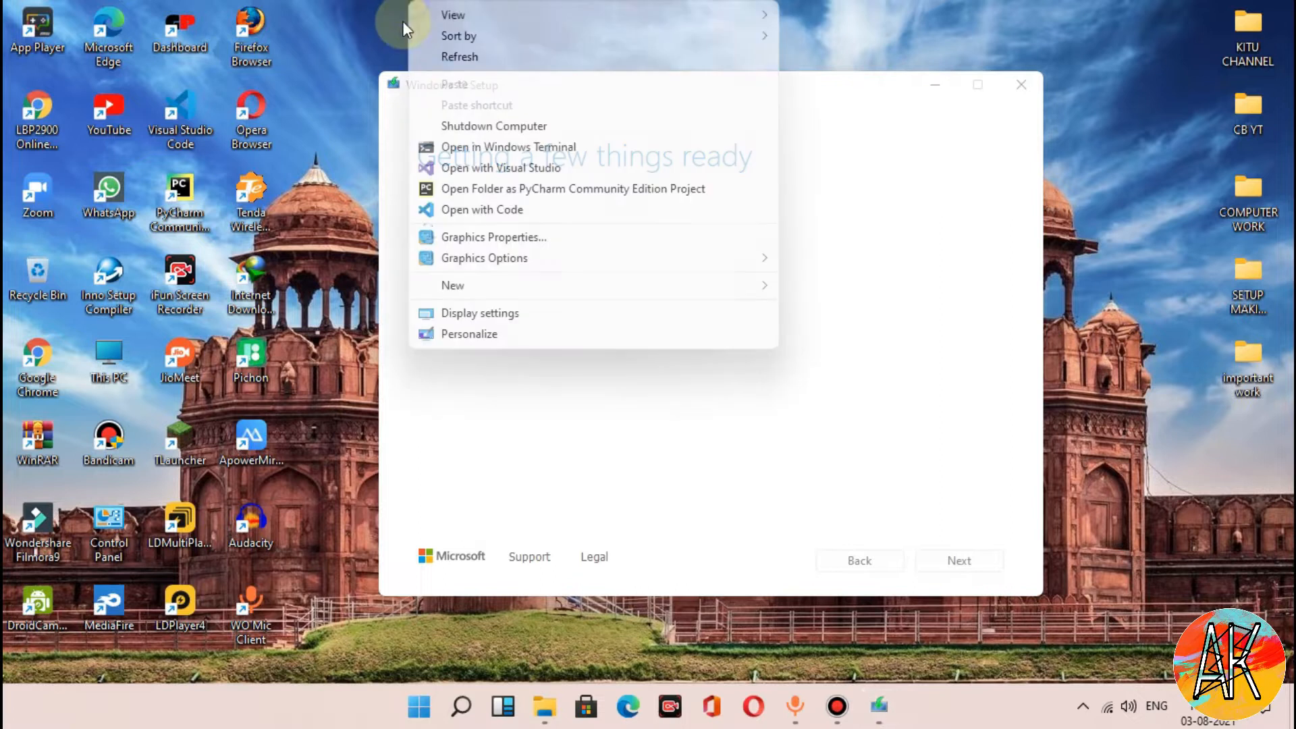
pyautogui.click(461, 65)
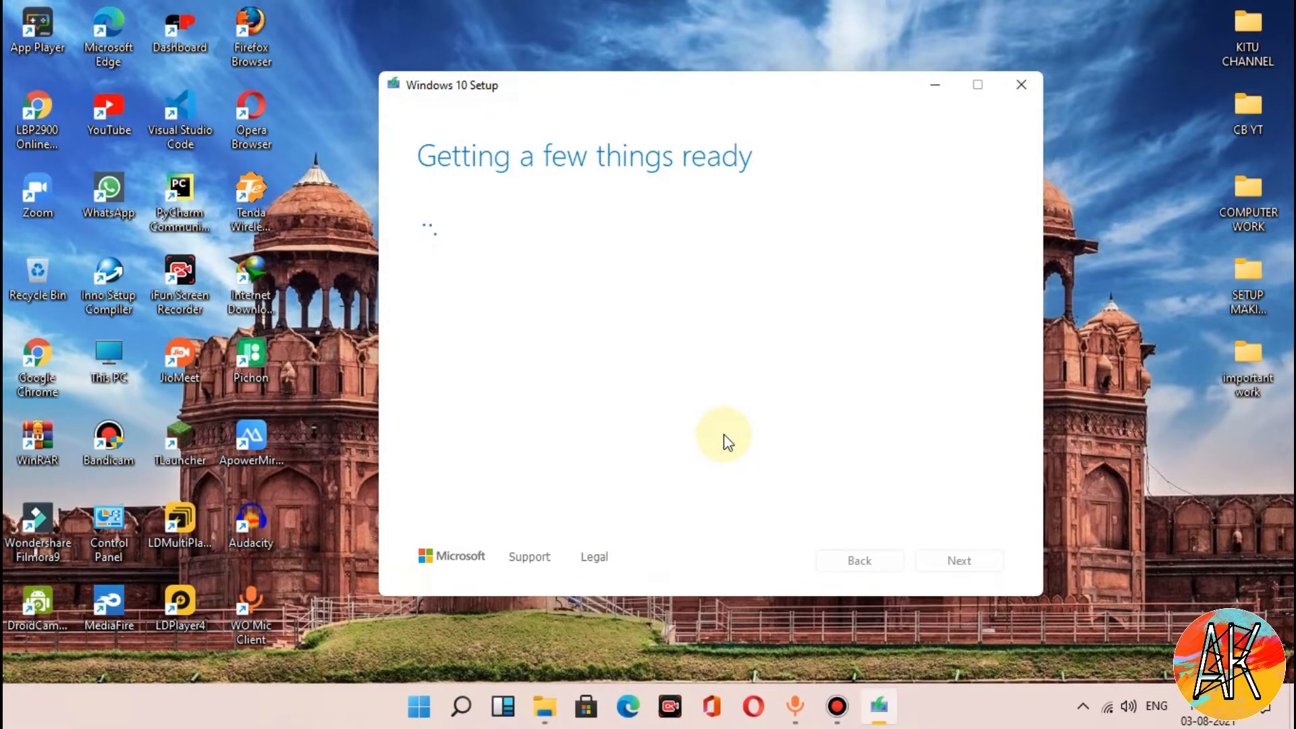
pyautogui.moveTo(835, 720)
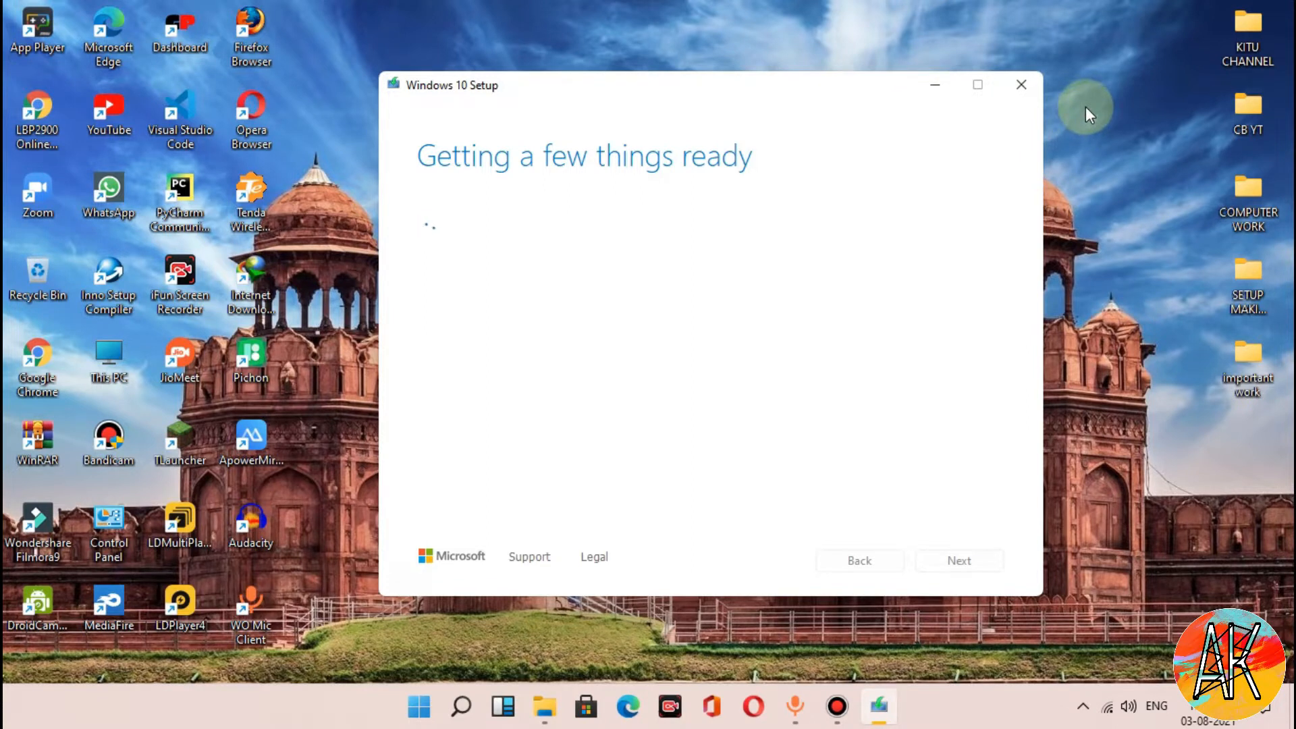
# Move the Windows disc image file from the Downloads folder to the desktop and minimize the folder window
pyautogui.click(547, 720)
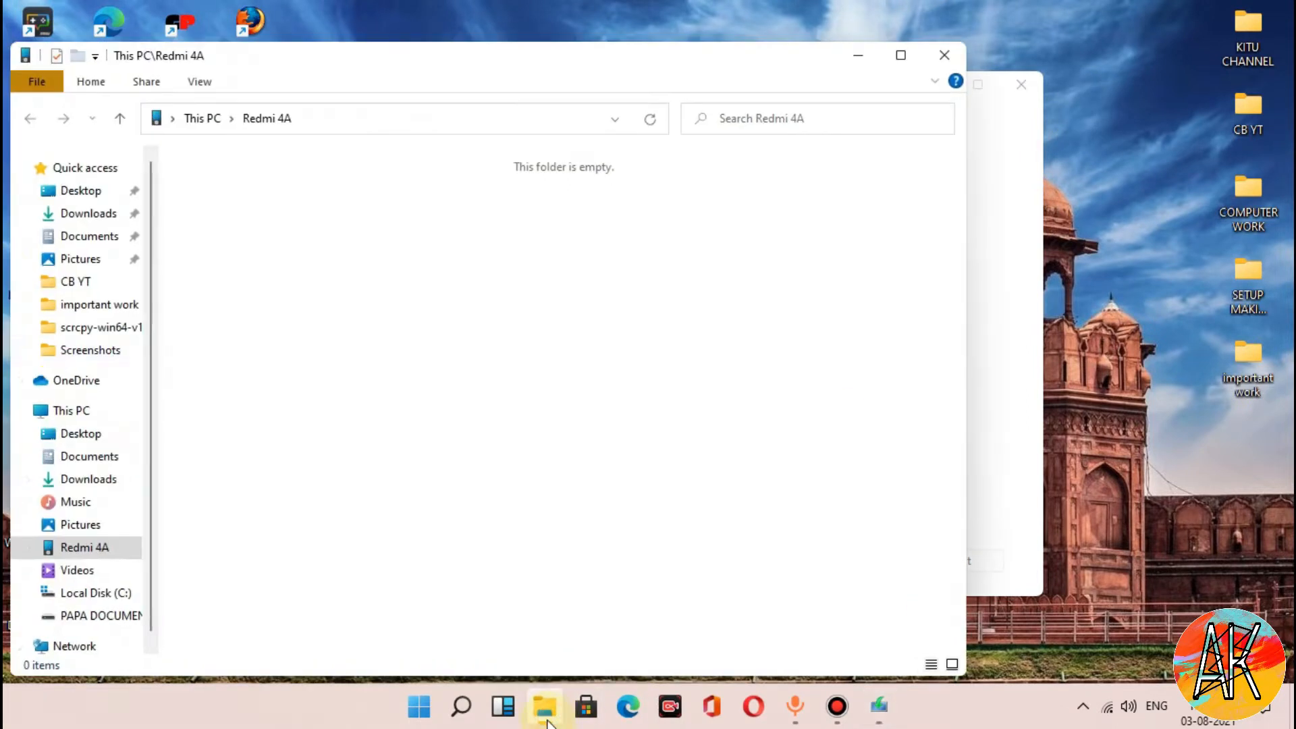
pyautogui.click(88, 214)
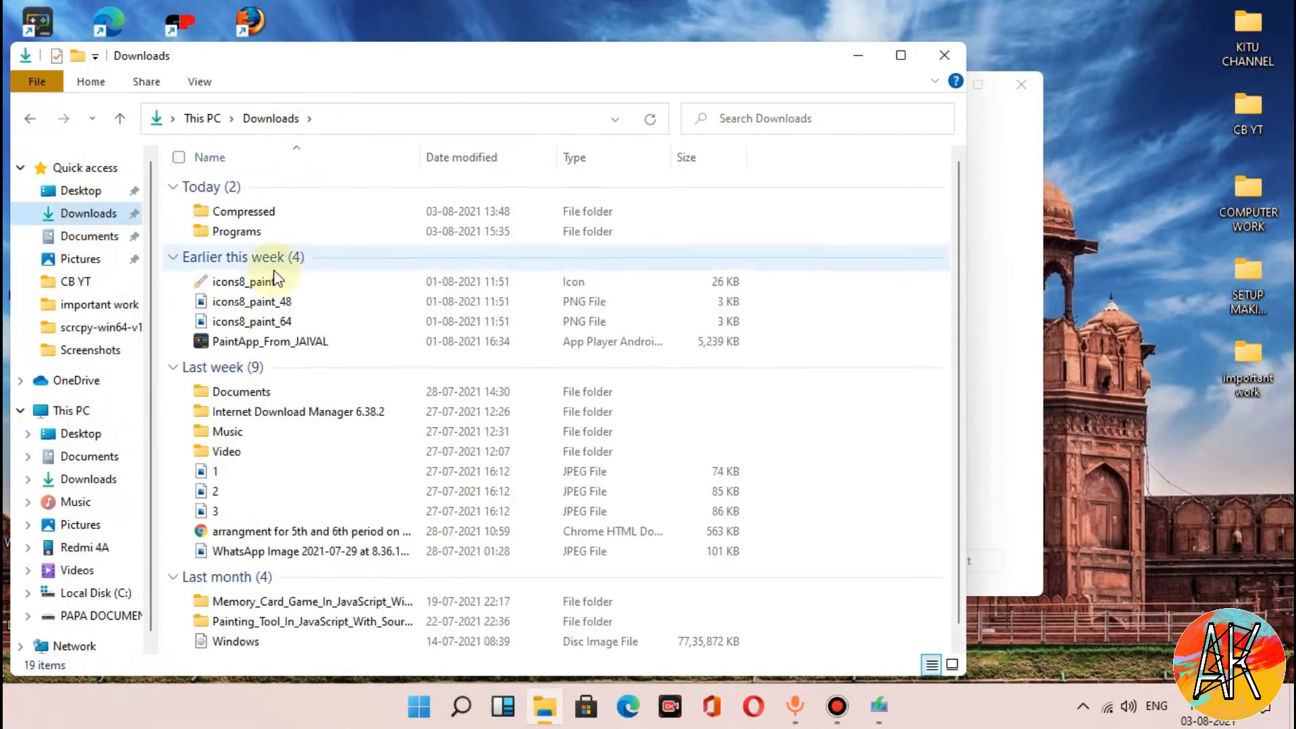
pyautogui.scroll(-1, 280, 468)
pyautogui.moveTo(237, 620); pyautogui.dragTo(1115, 390)
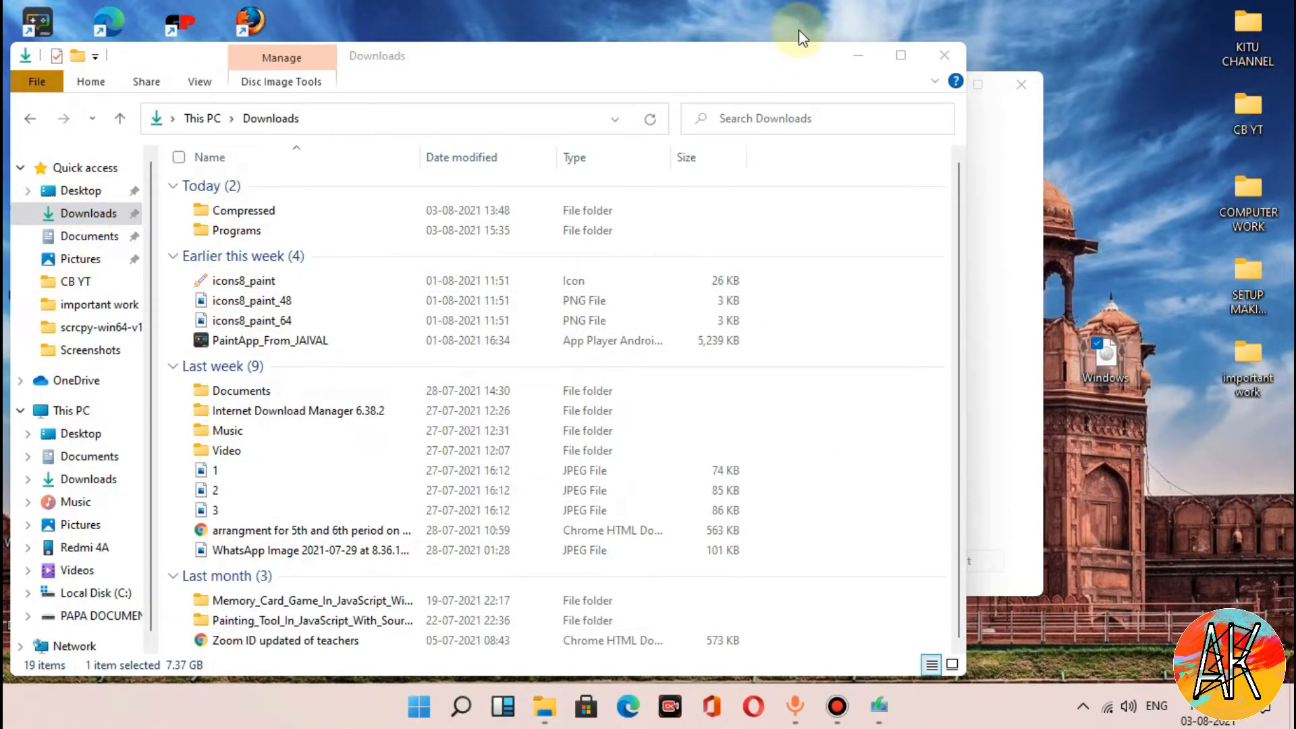
pyautogui.click(858, 55)
pyautogui.moveTo(674, 78); pyautogui.dragTo(648, 91)
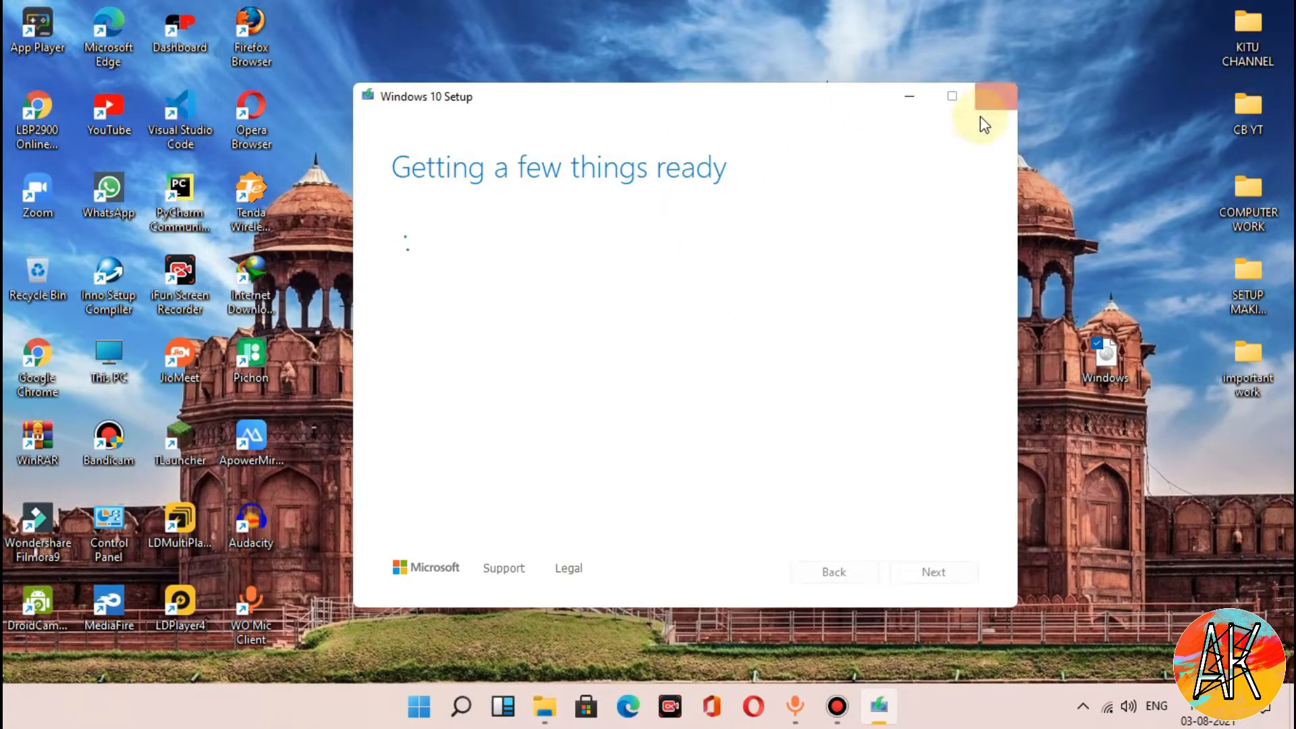
pyautogui.rightClick(724, 5)
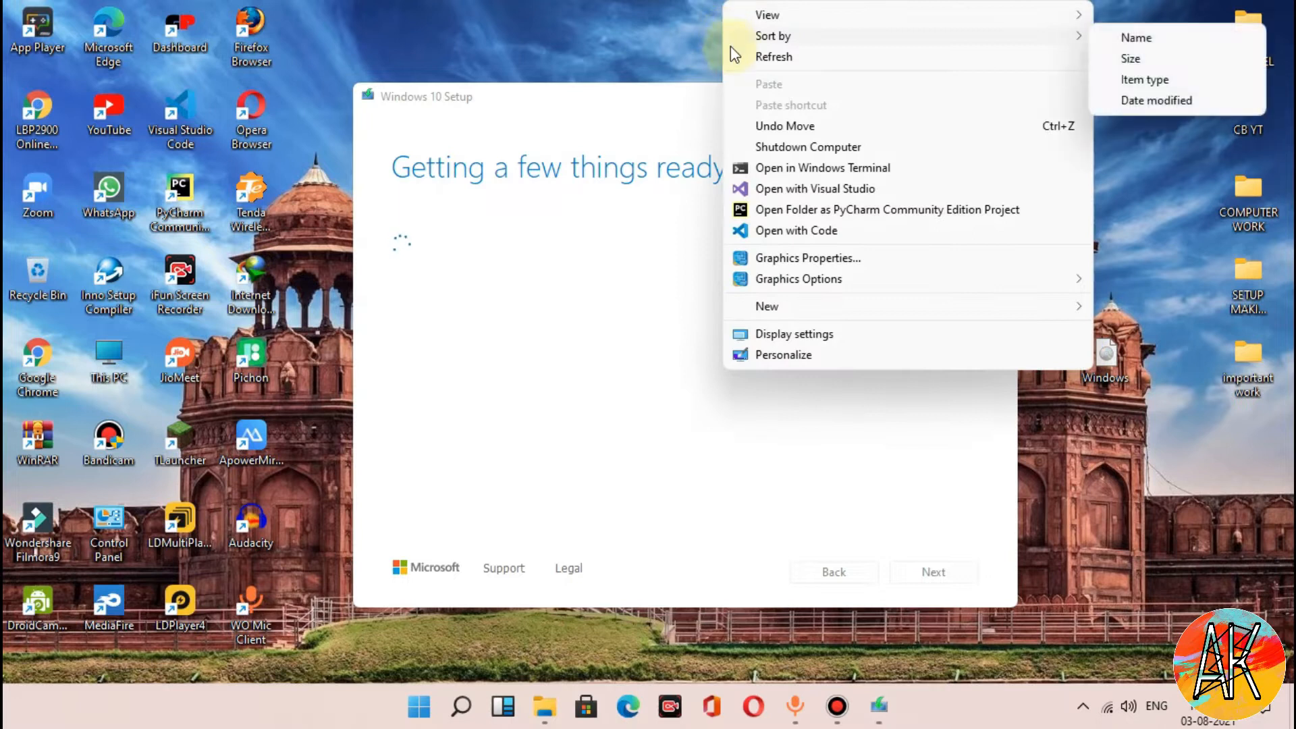
pyautogui.click(672, 145)
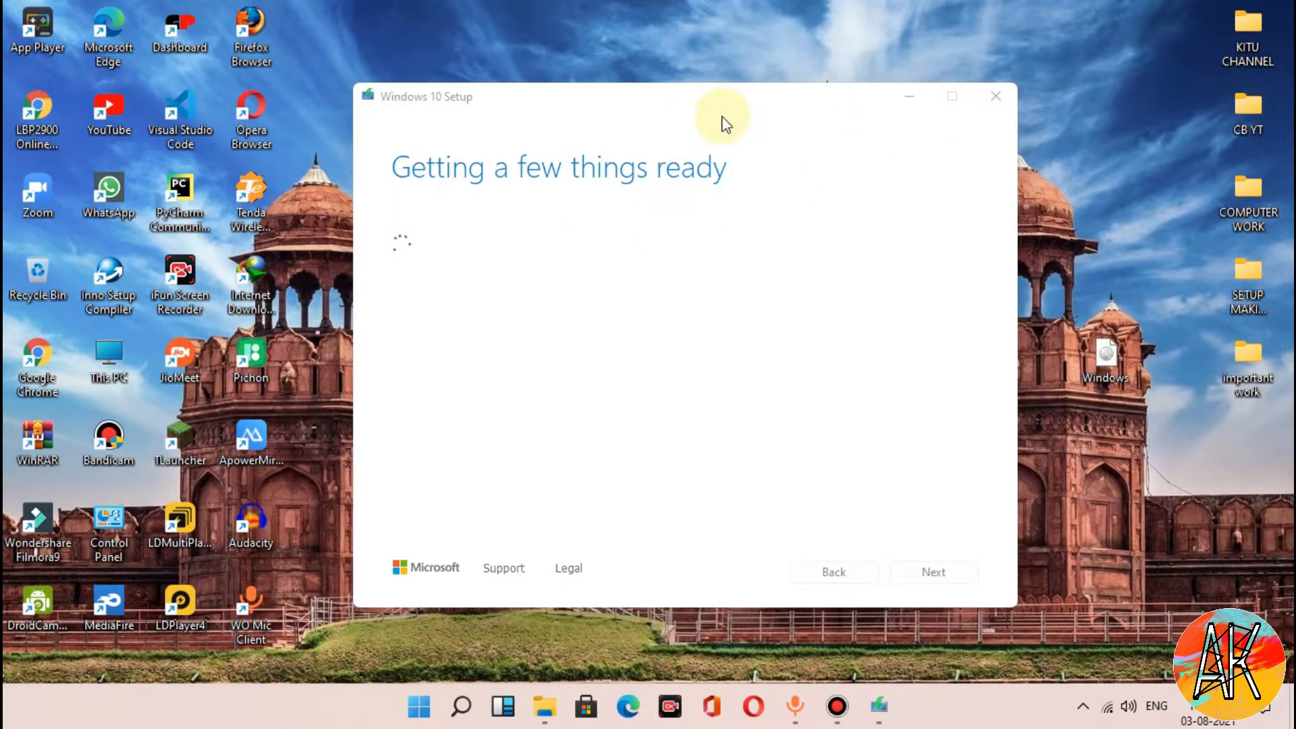
# Reposition the setup window and select the option to create installation media (USB flash drive, DVD, or ISO file) for another PC
pyautogui.moveTo(735, 87); pyautogui.dragTo(616, 89)
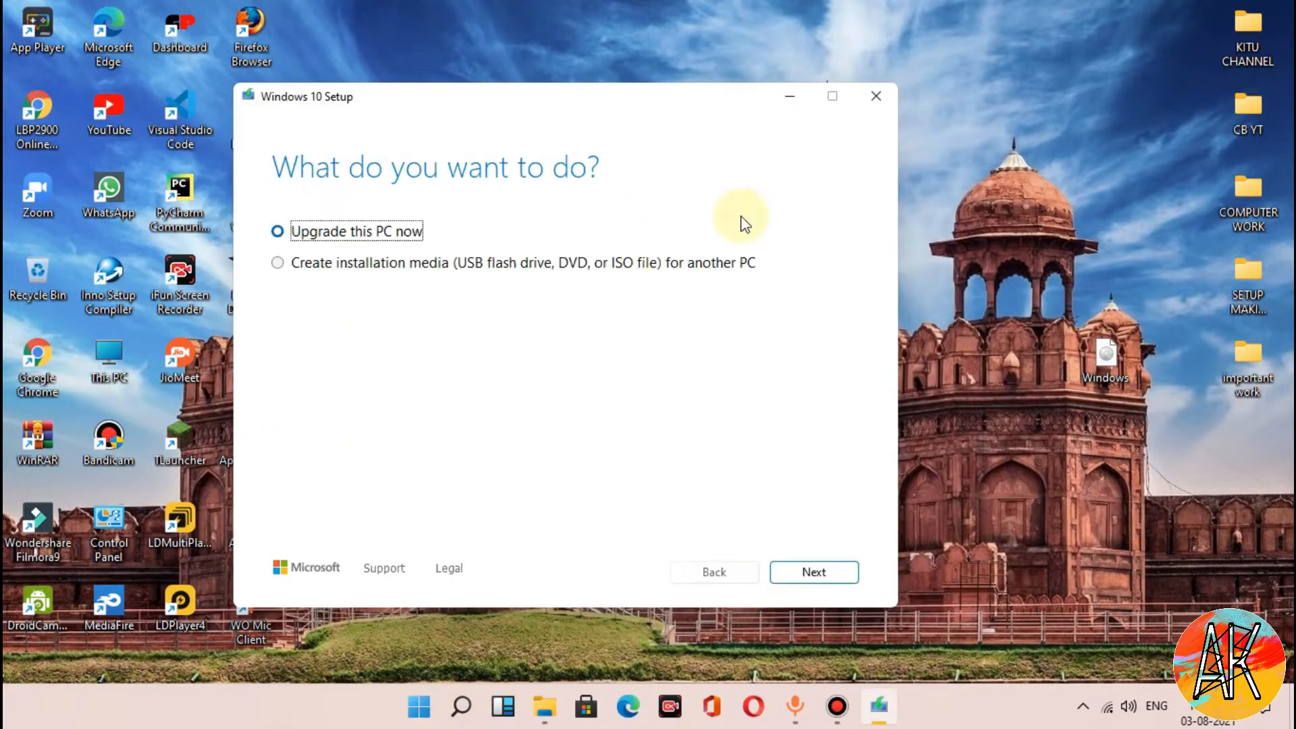
pyautogui.moveTo(544, 90); pyautogui.dragTo(595, 52)
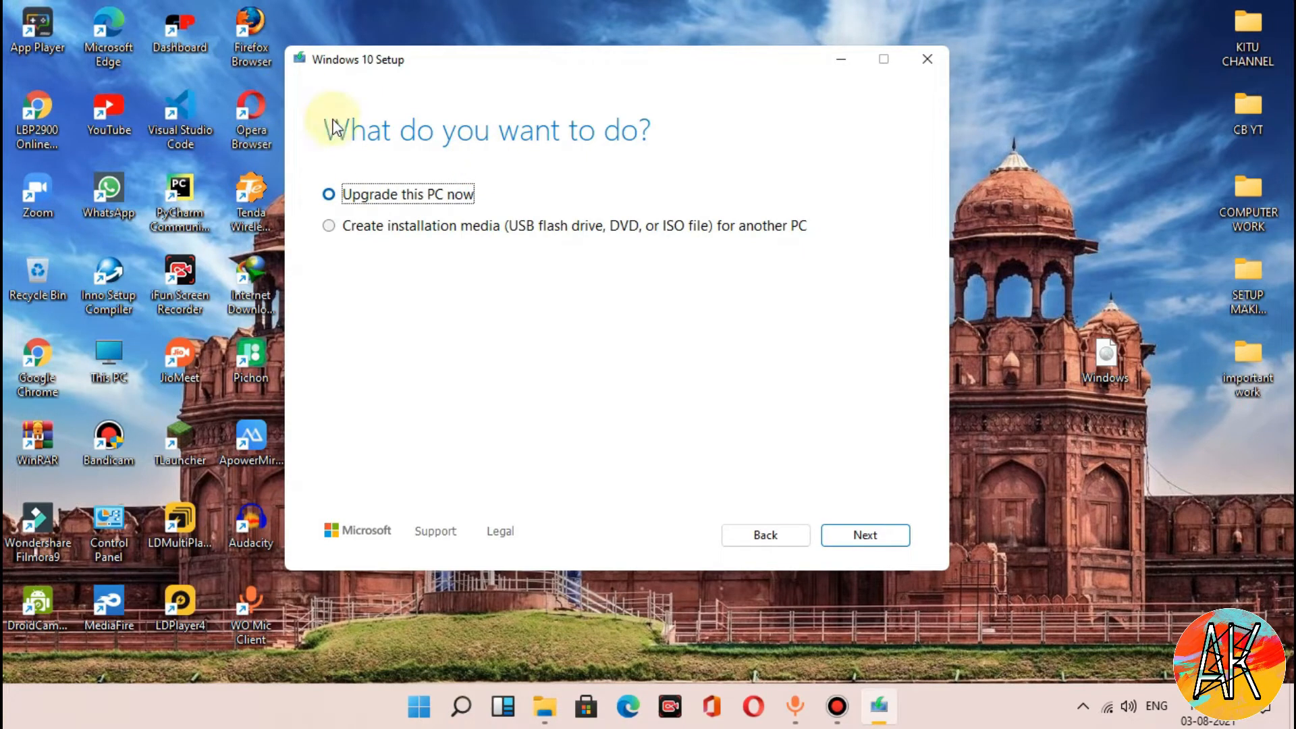
pyautogui.click(399, 224)
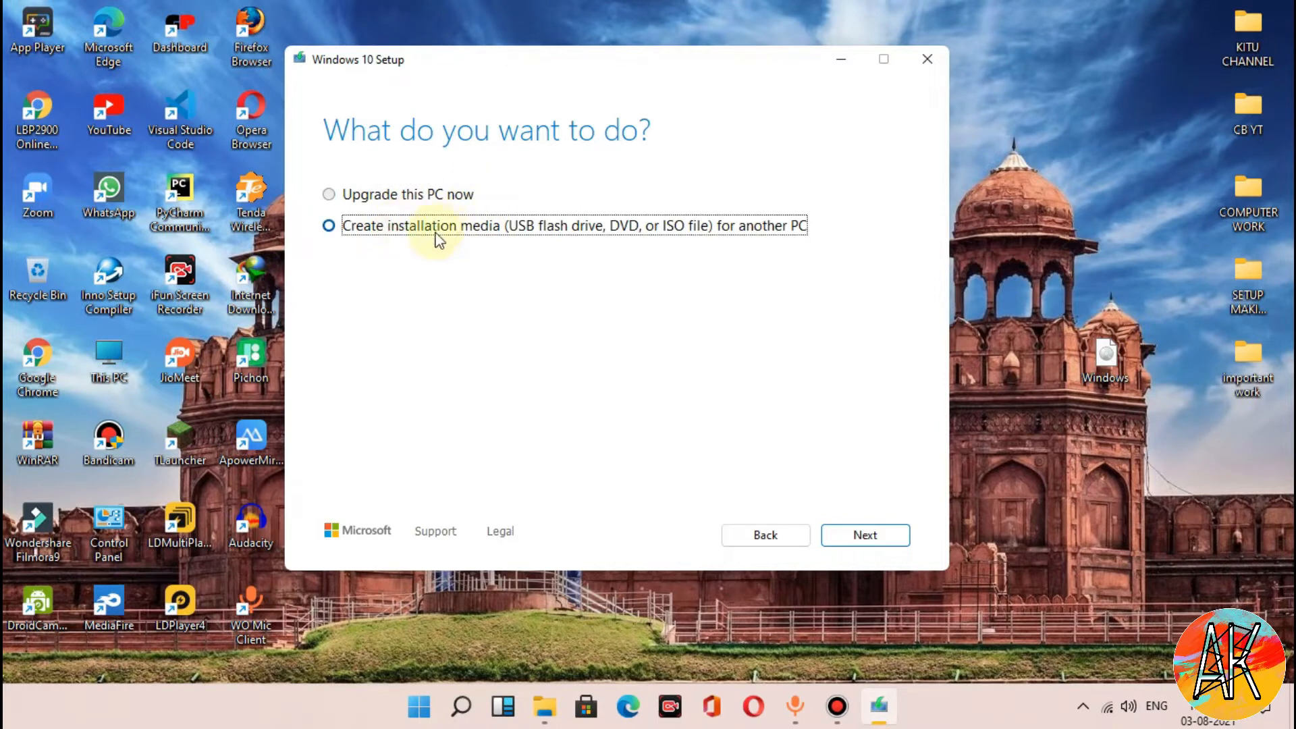
pyautogui.click(846, 64)
pyautogui.rightClick(507, 174)
pyautogui.click(557, 230)
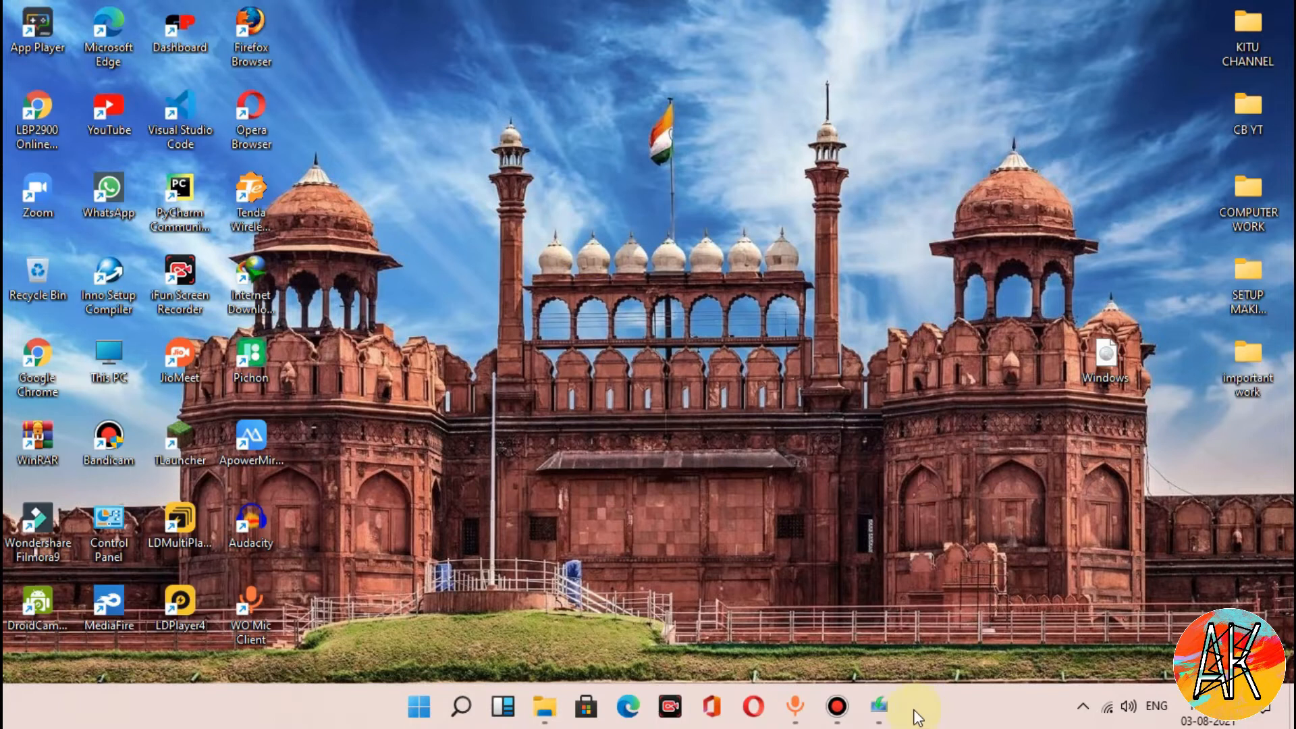
pyautogui.click(879, 706)
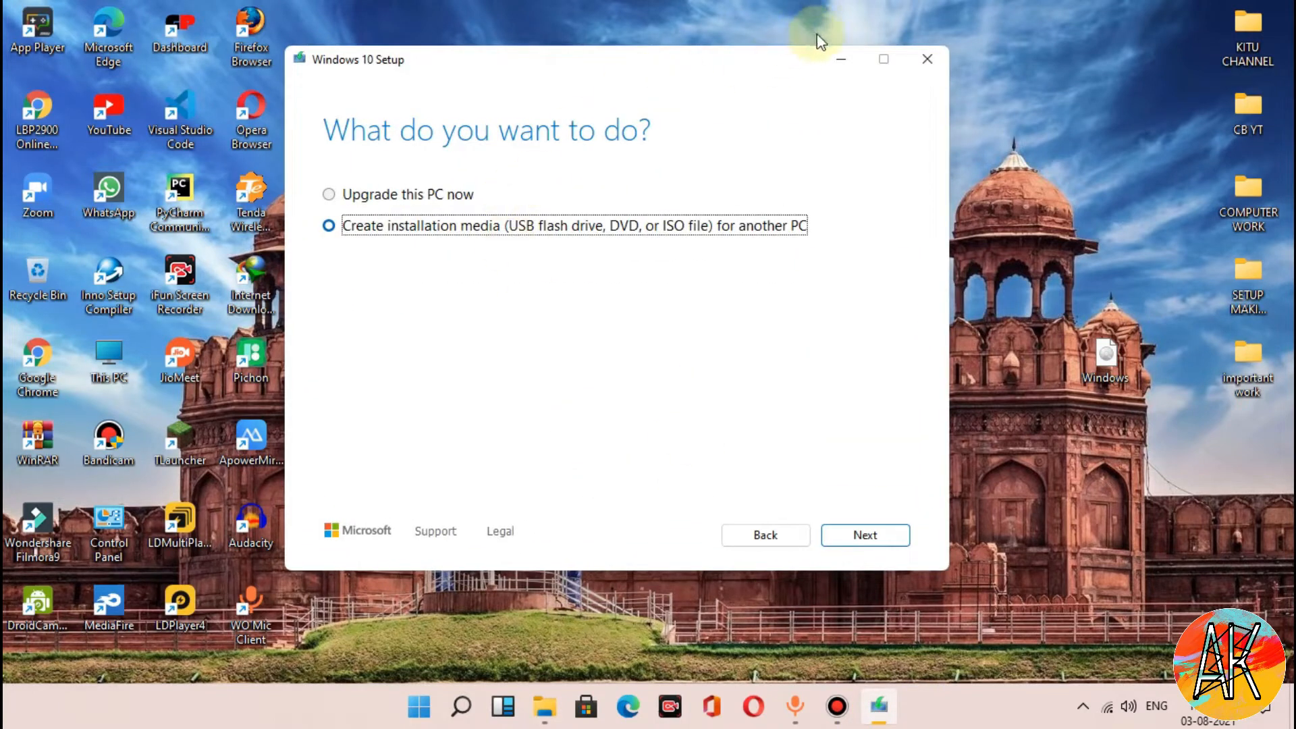
pyautogui.rightClick(691, 10)
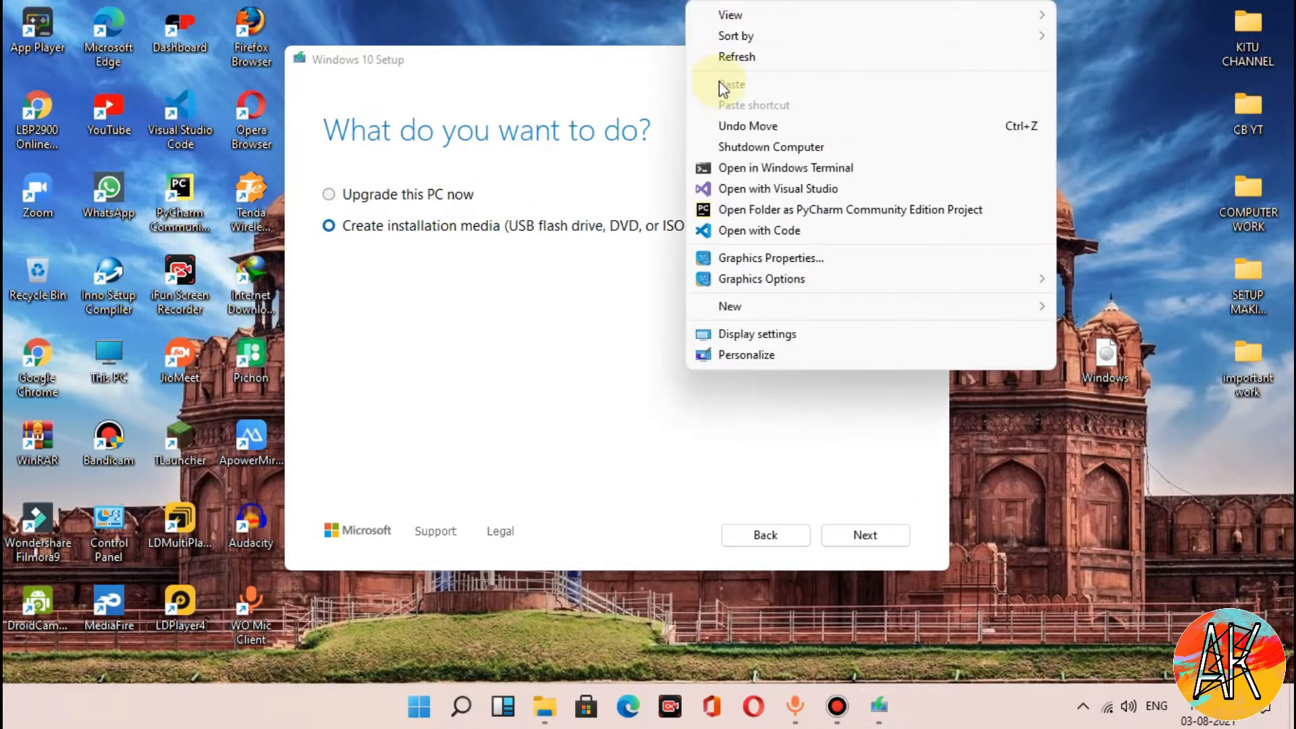
pyautogui.click(738, 64)
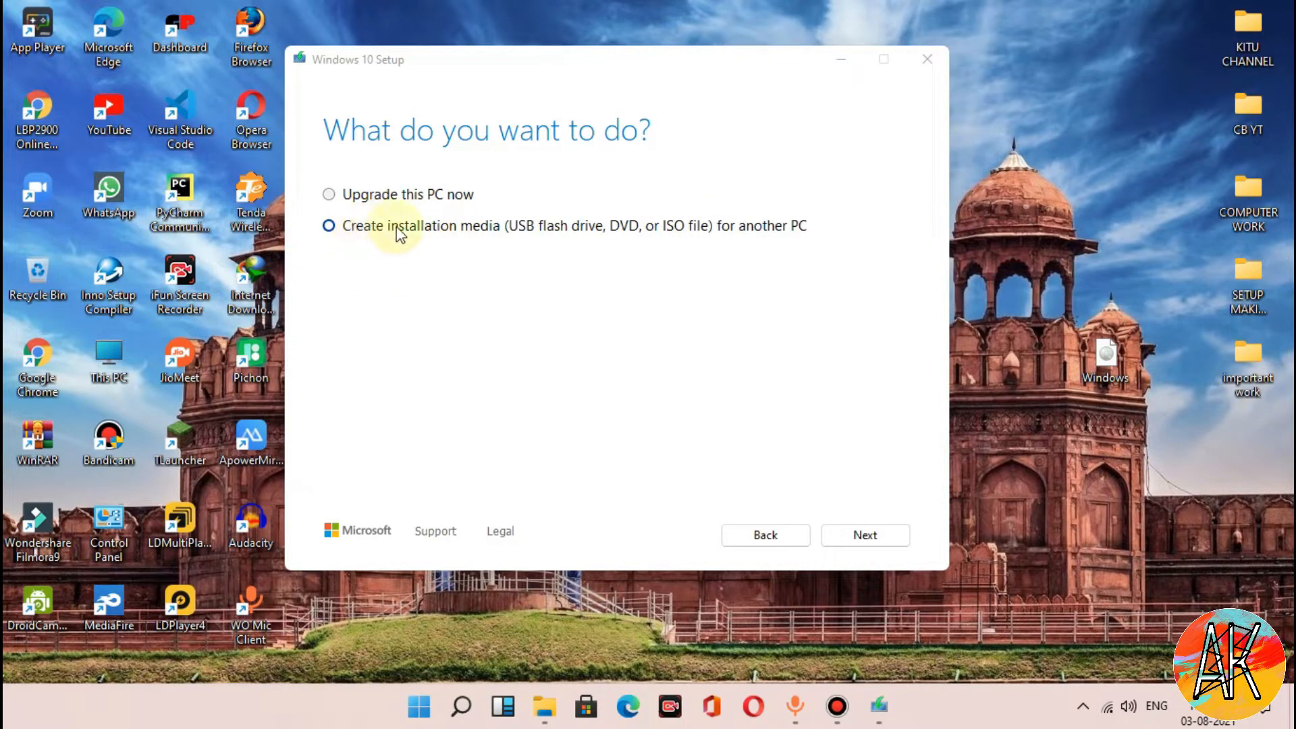
# Continue to the language, architecture and edition settings, turn off the recommended options for this PC, and set the architecture to Both
pyautogui.click(894, 537)
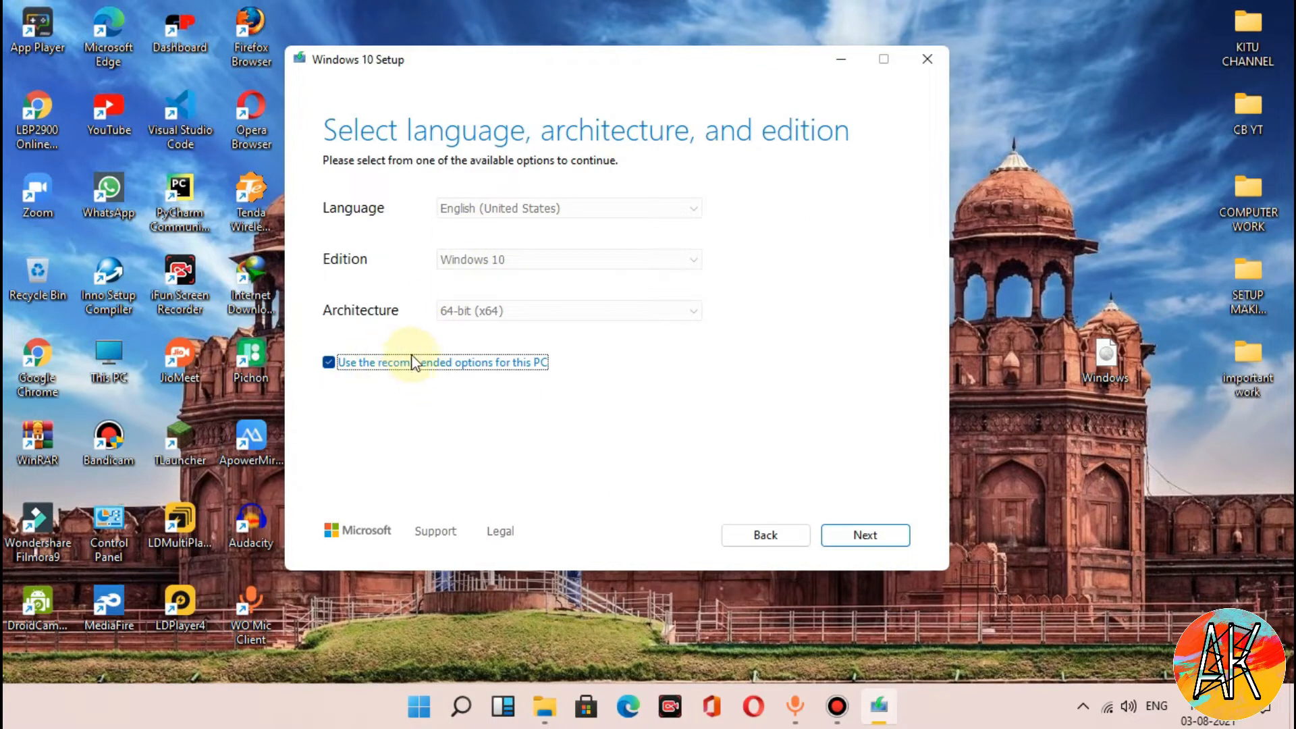
pyautogui.click(414, 364)
pyautogui.click(526, 310)
pyautogui.click(465, 356)
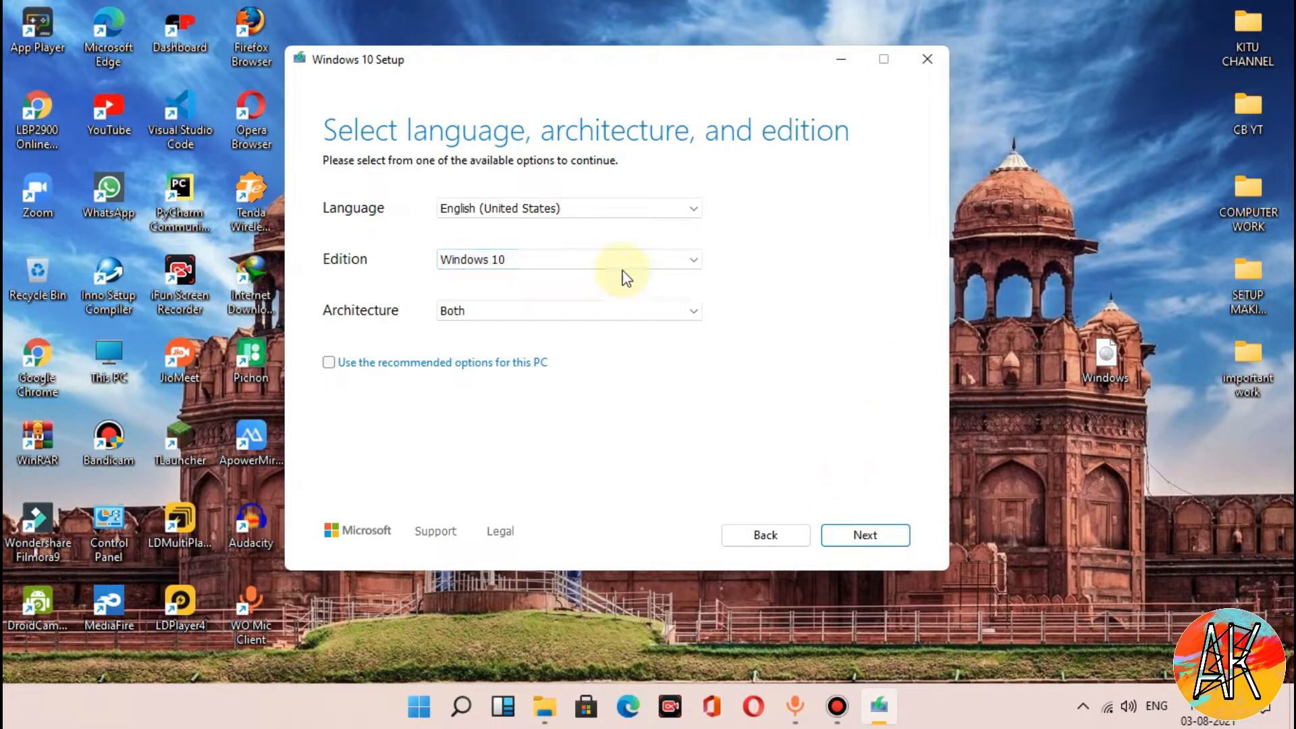
pyautogui.click(867, 538)
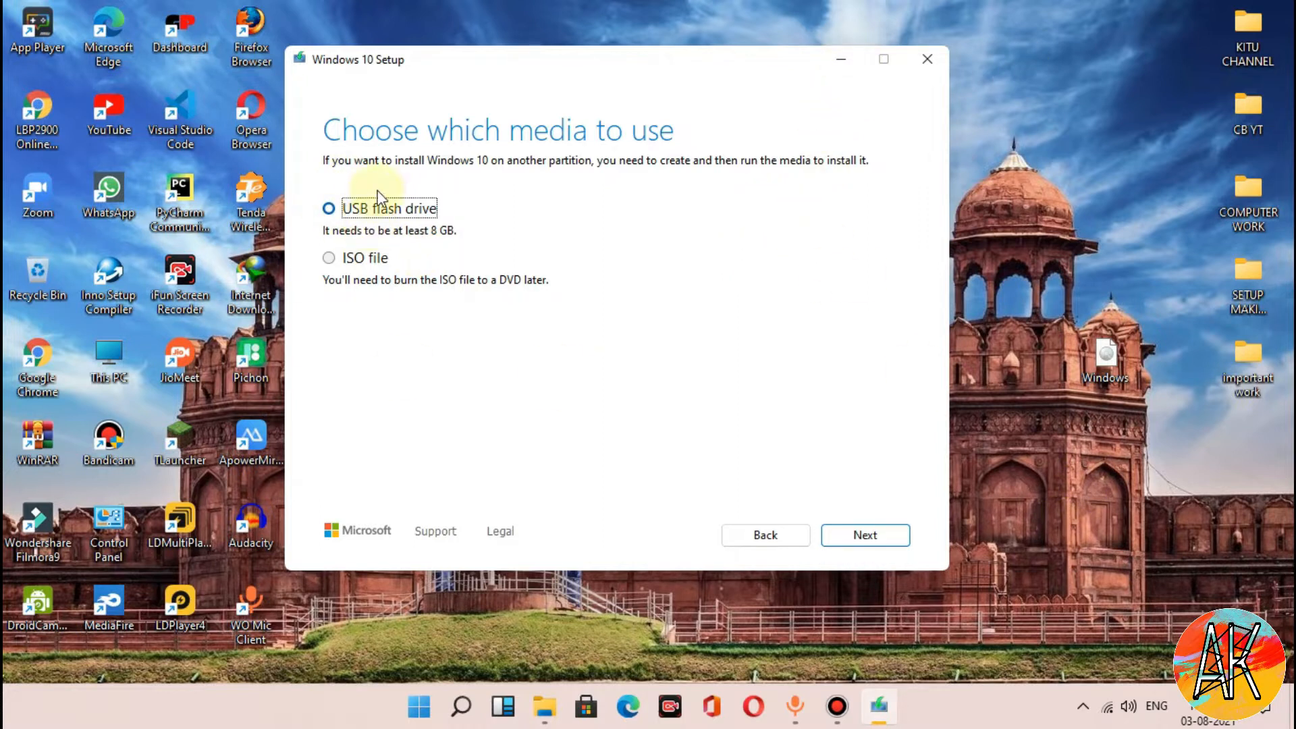
# Choose ISO file as the media and save it as Windows in the Downloads folder to start the download
pyautogui.click(329, 258)
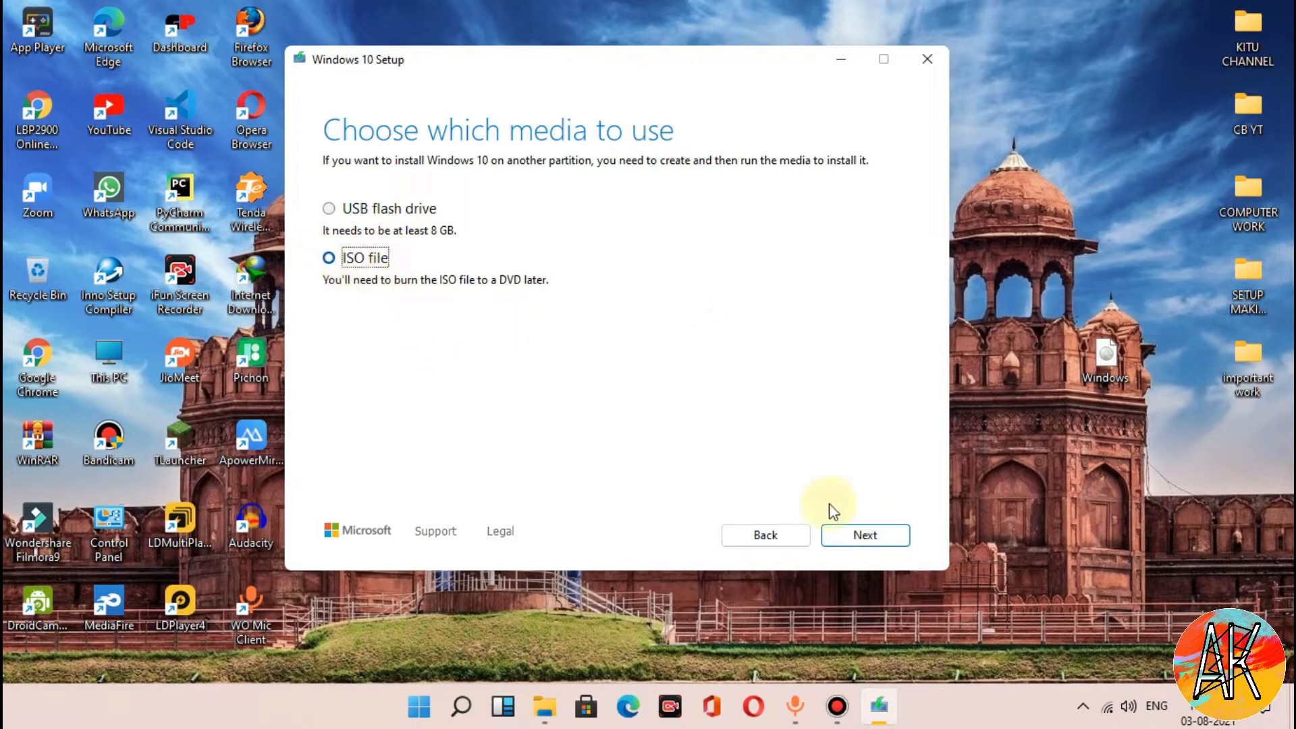
pyautogui.click(845, 537)
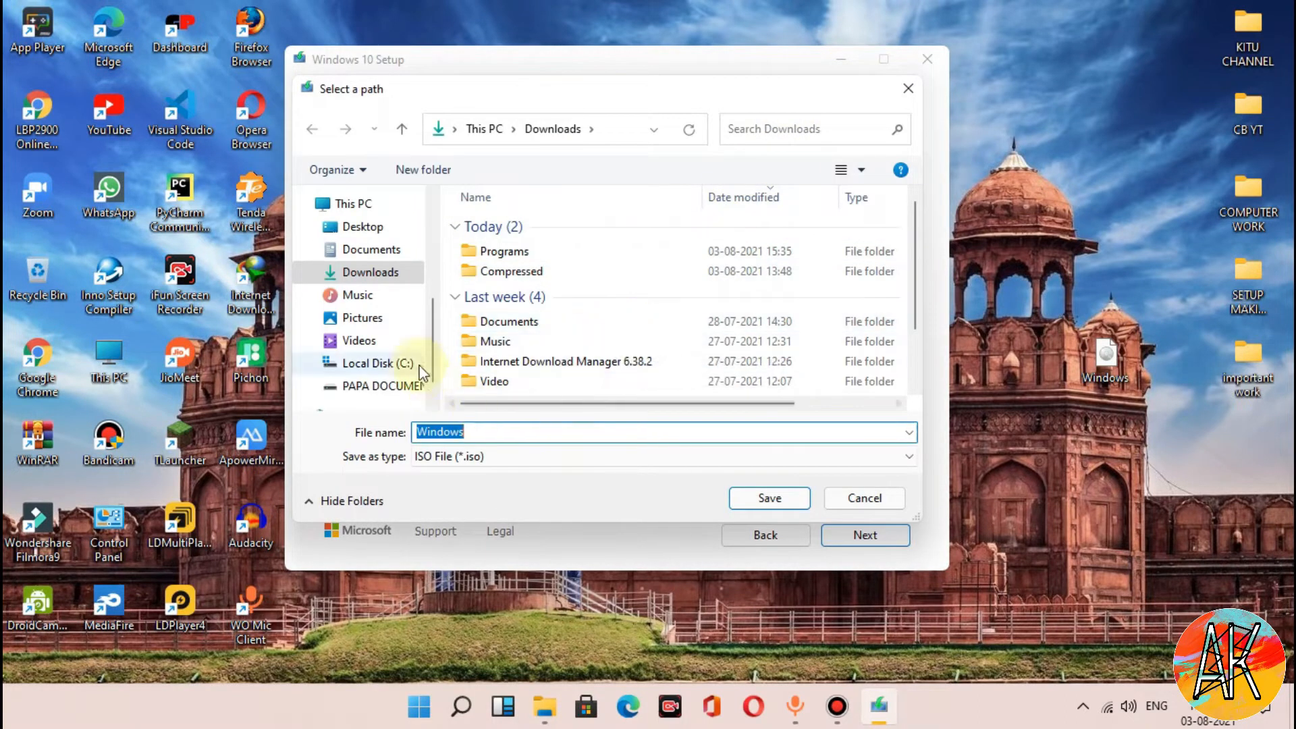
pyautogui.scroll(2, 393, 241)
pyautogui.scroll(-2, 393, 246)
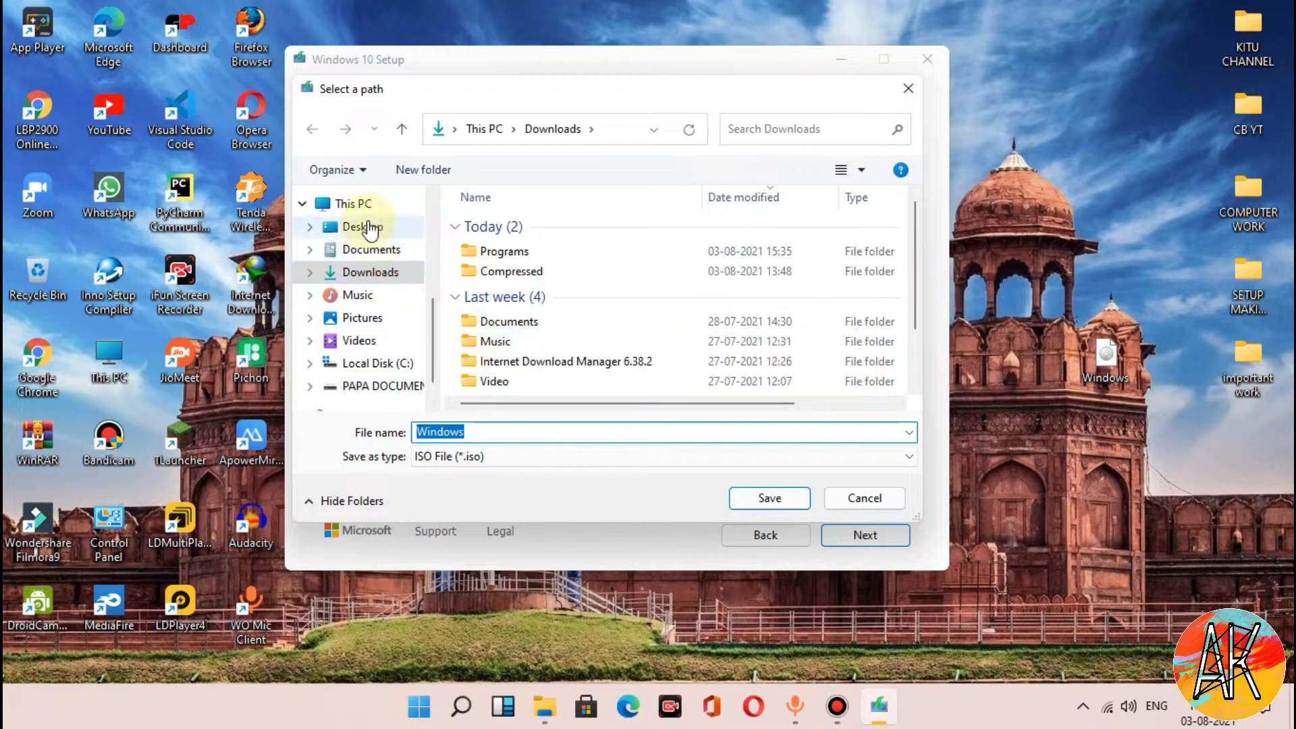
pyautogui.click(760, 502)
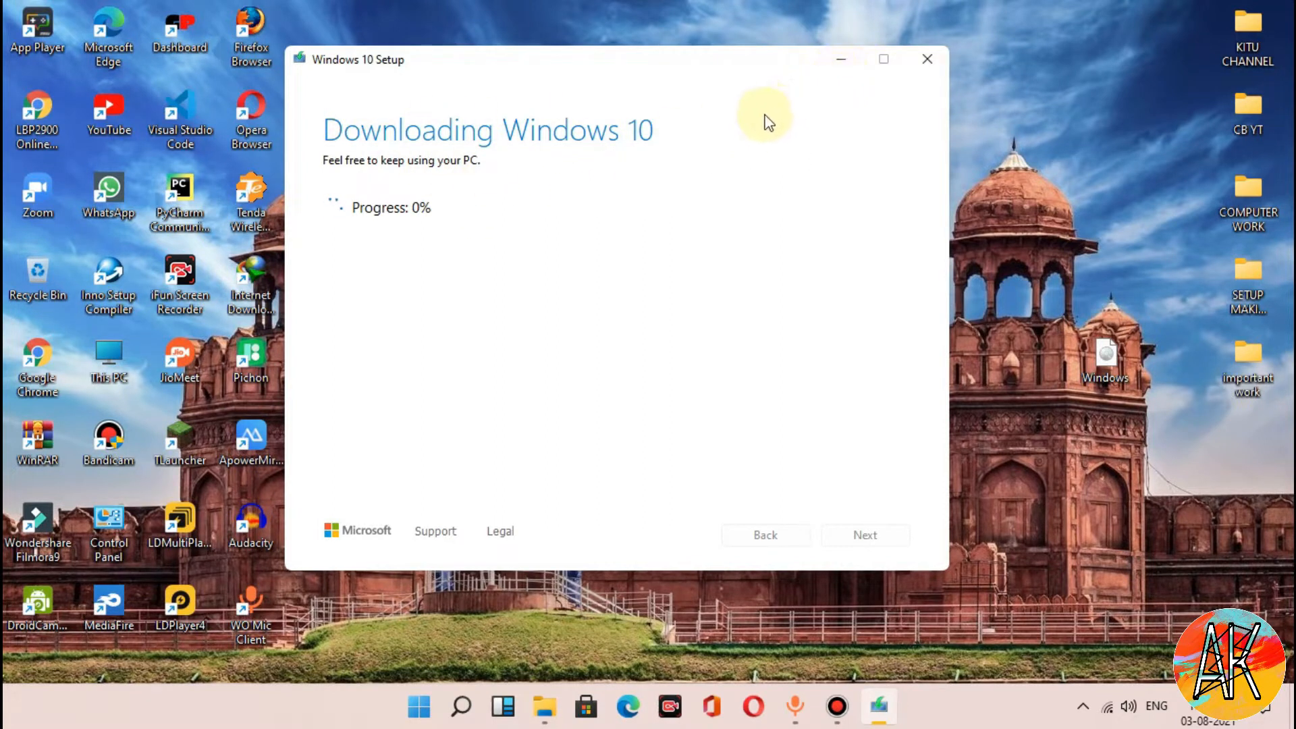
# Move the Windows disc image icon to the upper middle of the desktop and bring the setup window back up
pyautogui.click(923, 54)
pyautogui.click(651, 419)
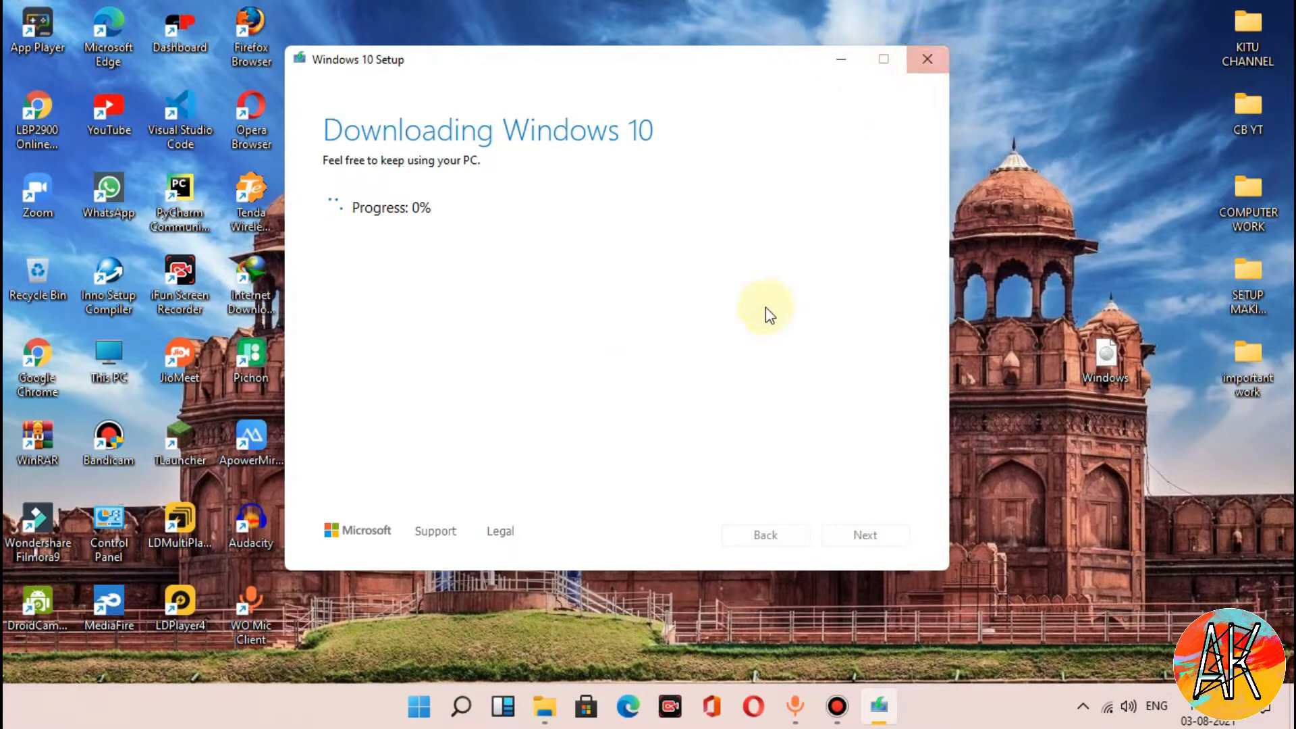
pyautogui.click(832, 61)
pyautogui.moveTo(1091, 350); pyautogui.dragTo(645, 232)
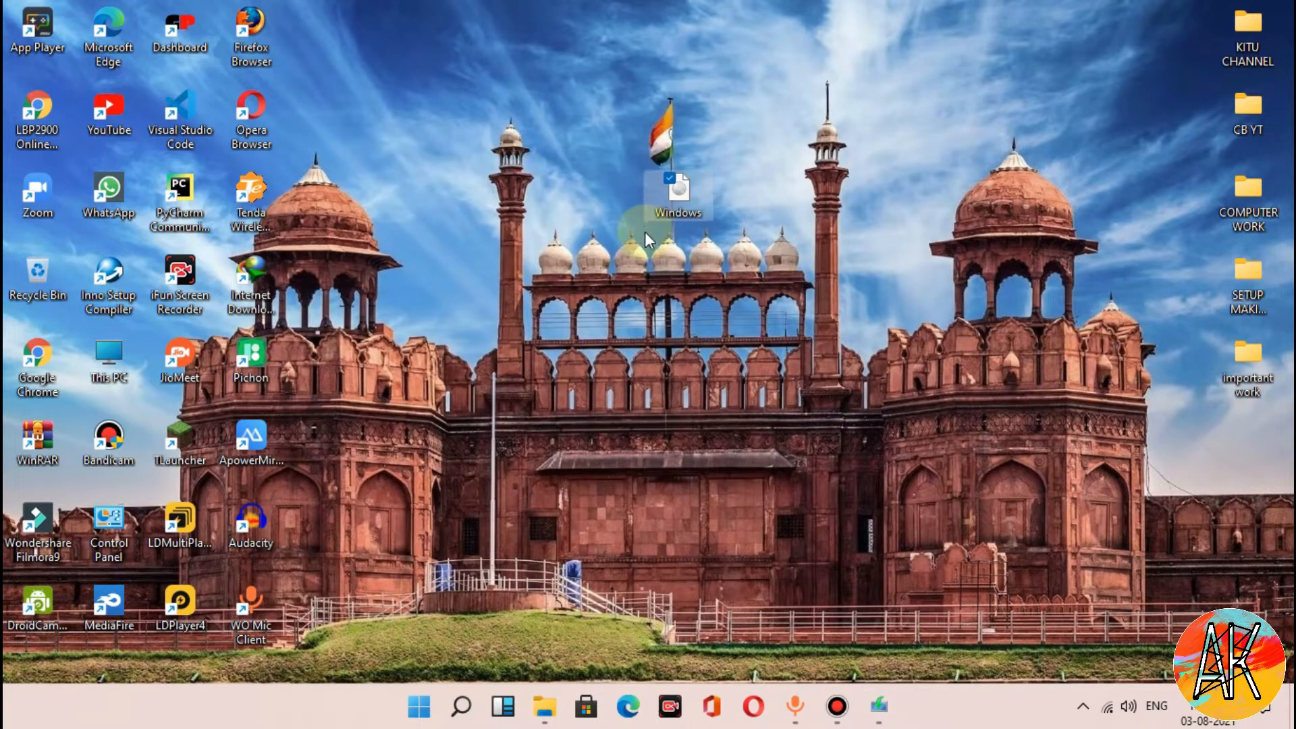
pyautogui.click(879, 706)
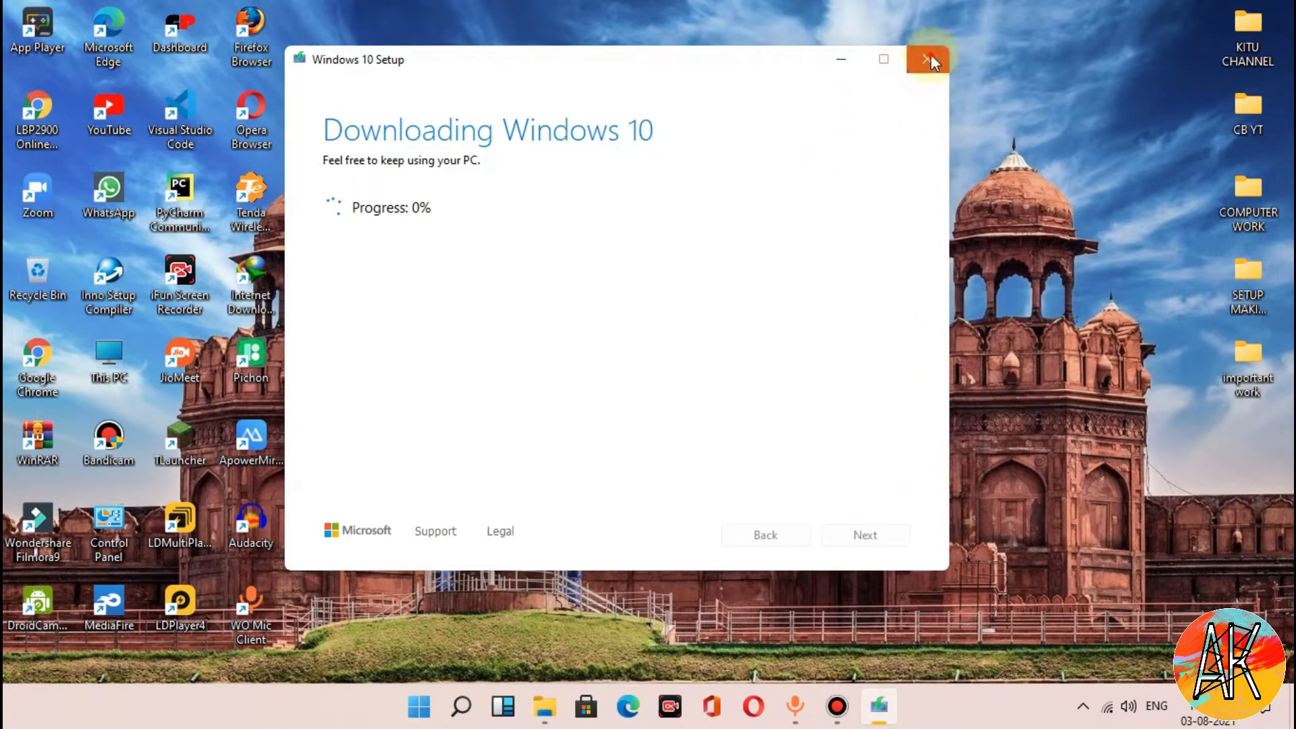
pyautogui.click(841, 59)
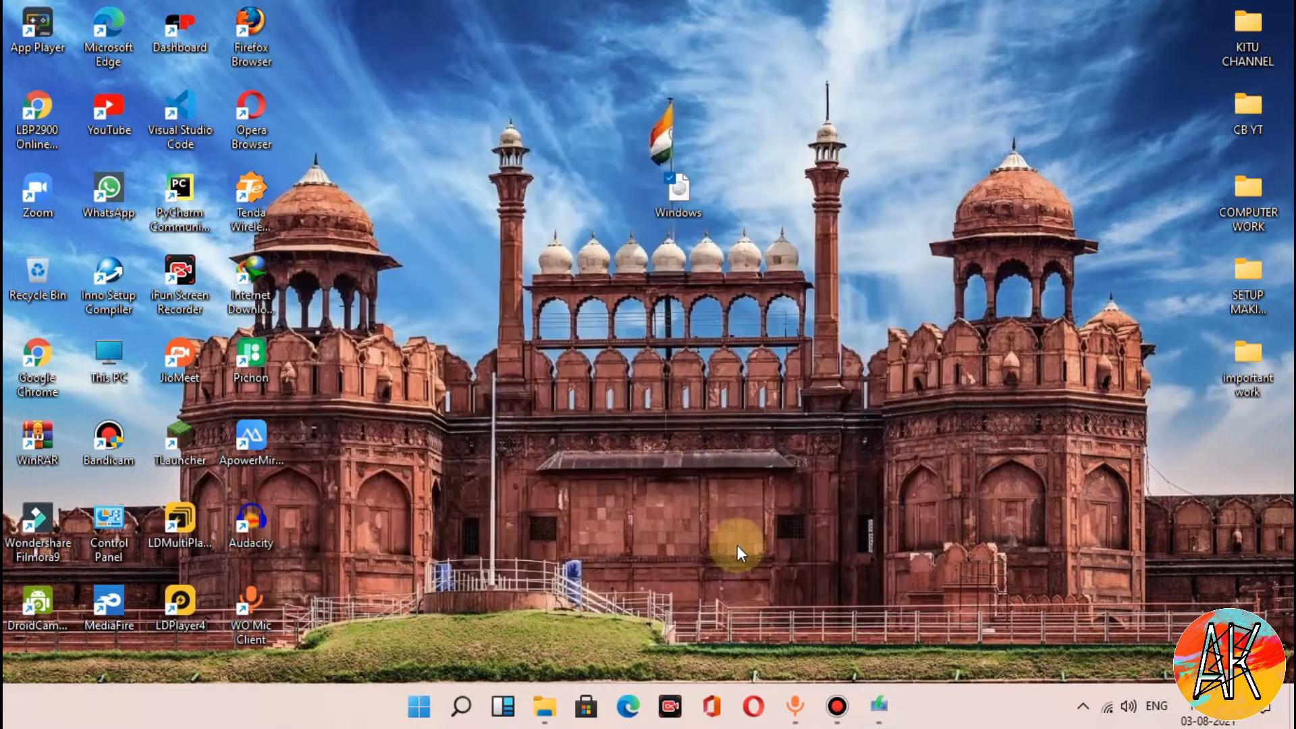
pyautogui.click(873, 705)
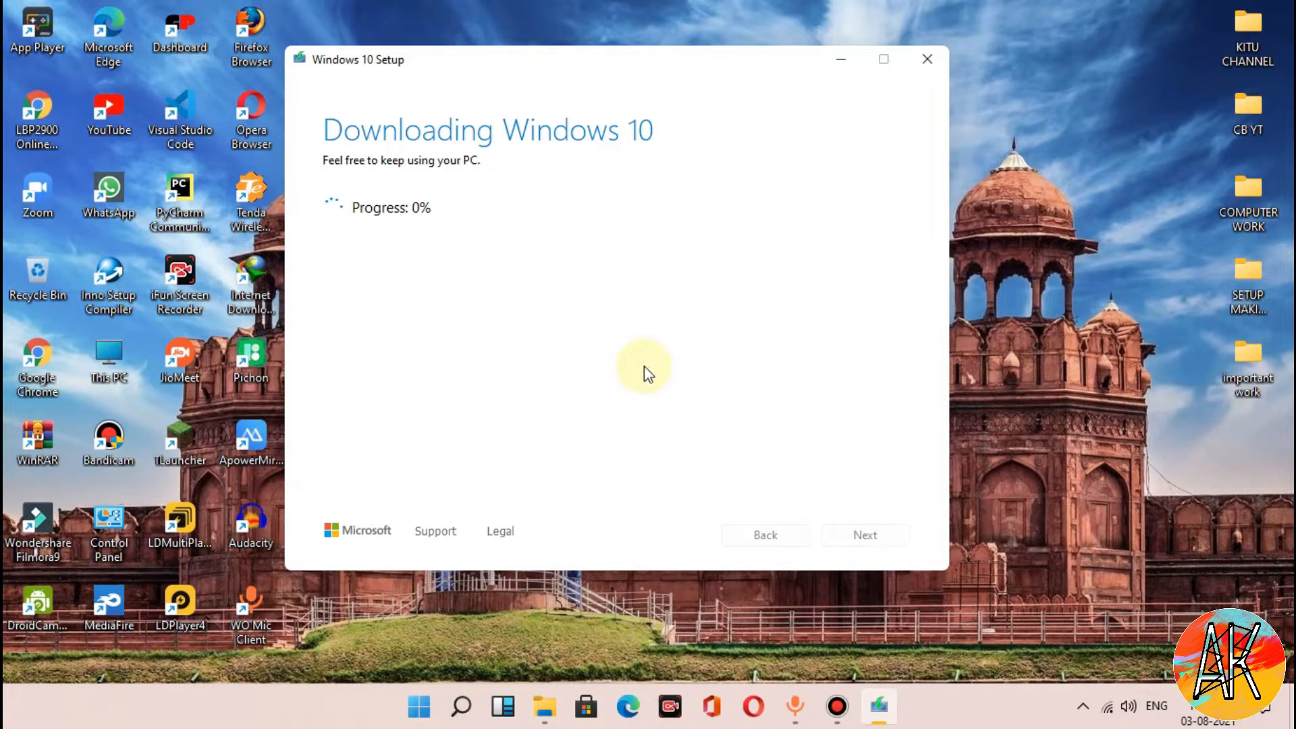
# End the Modern Setup Host (32 bit) task in Task Manager and close Task Manager
pyautogui.hotkey('ctrl', 'shift', 'Escape')
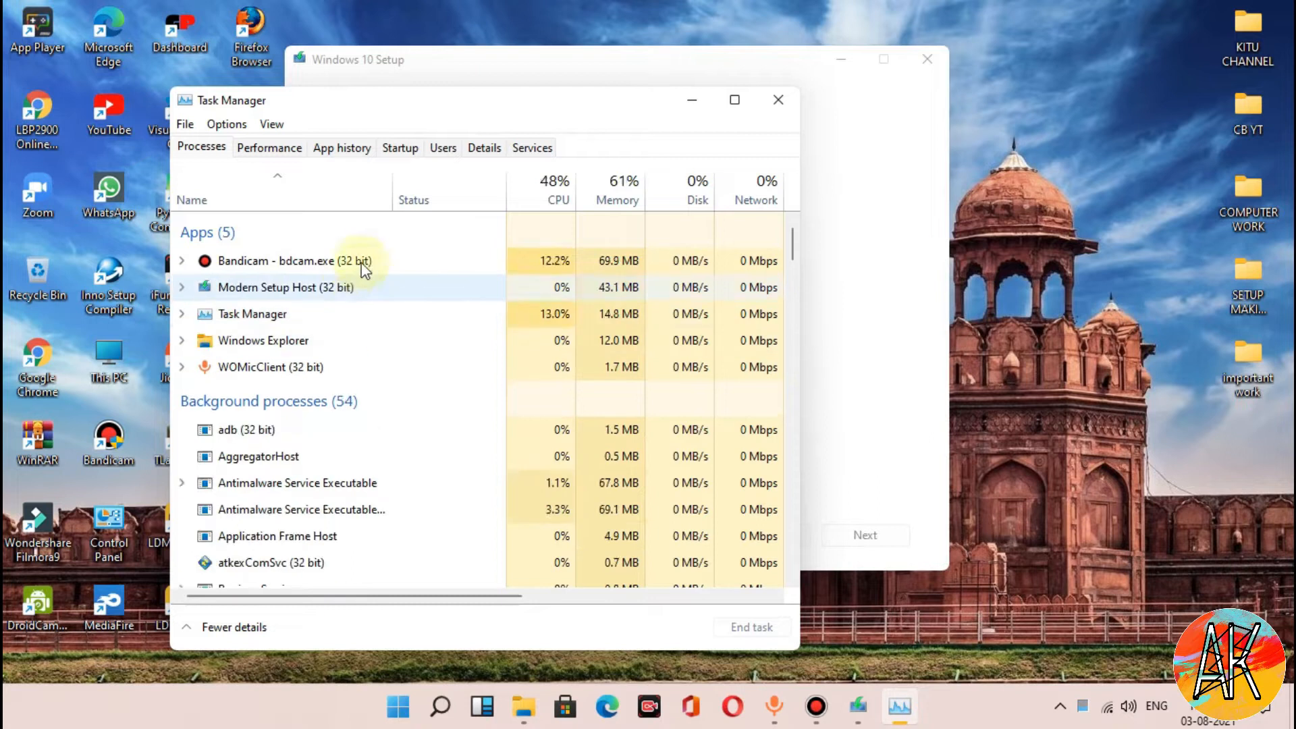
pyautogui.click(297, 289)
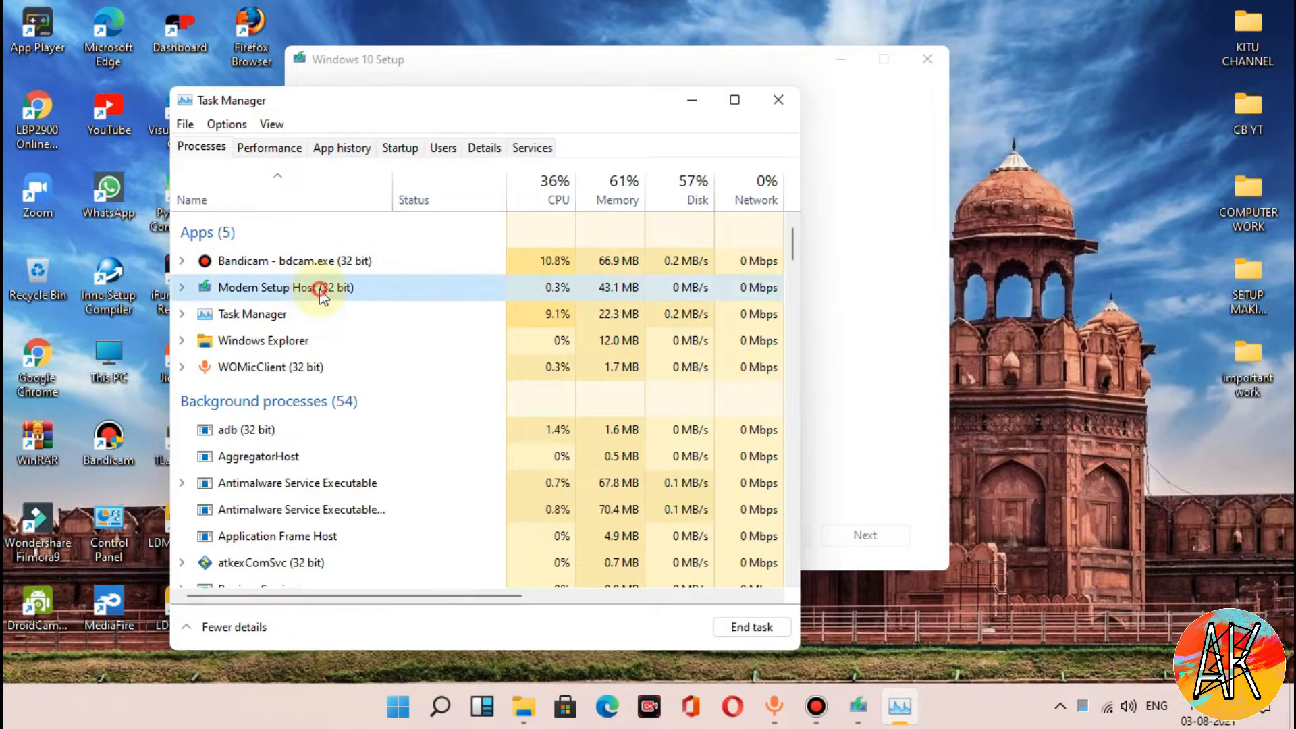
pyautogui.click(736, 630)
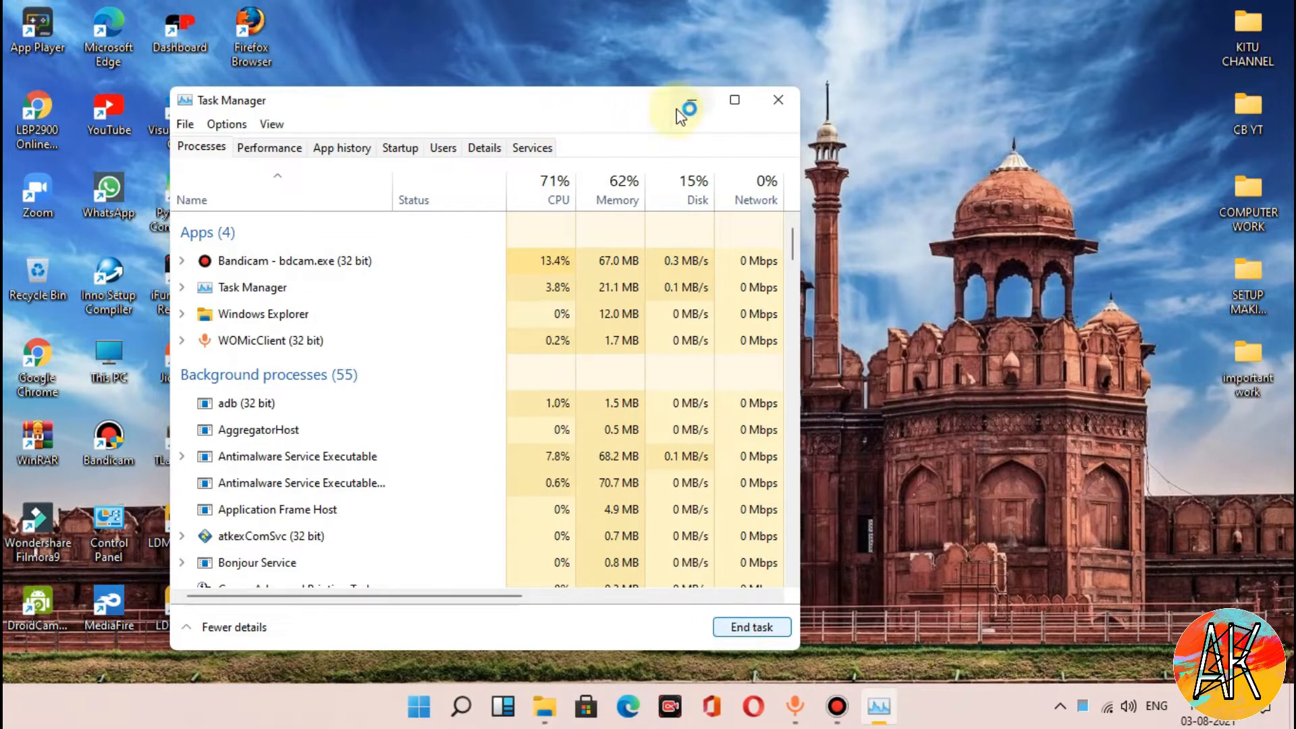
pyautogui.click(778, 100)
# Mount the Windows disc image from the desktop and dismiss the AutoPlay notification for the DVD drive
pyautogui.click(687, 194)
pyautogui.moveTo(687, 192); pyautogui.dragTo(581, 221)
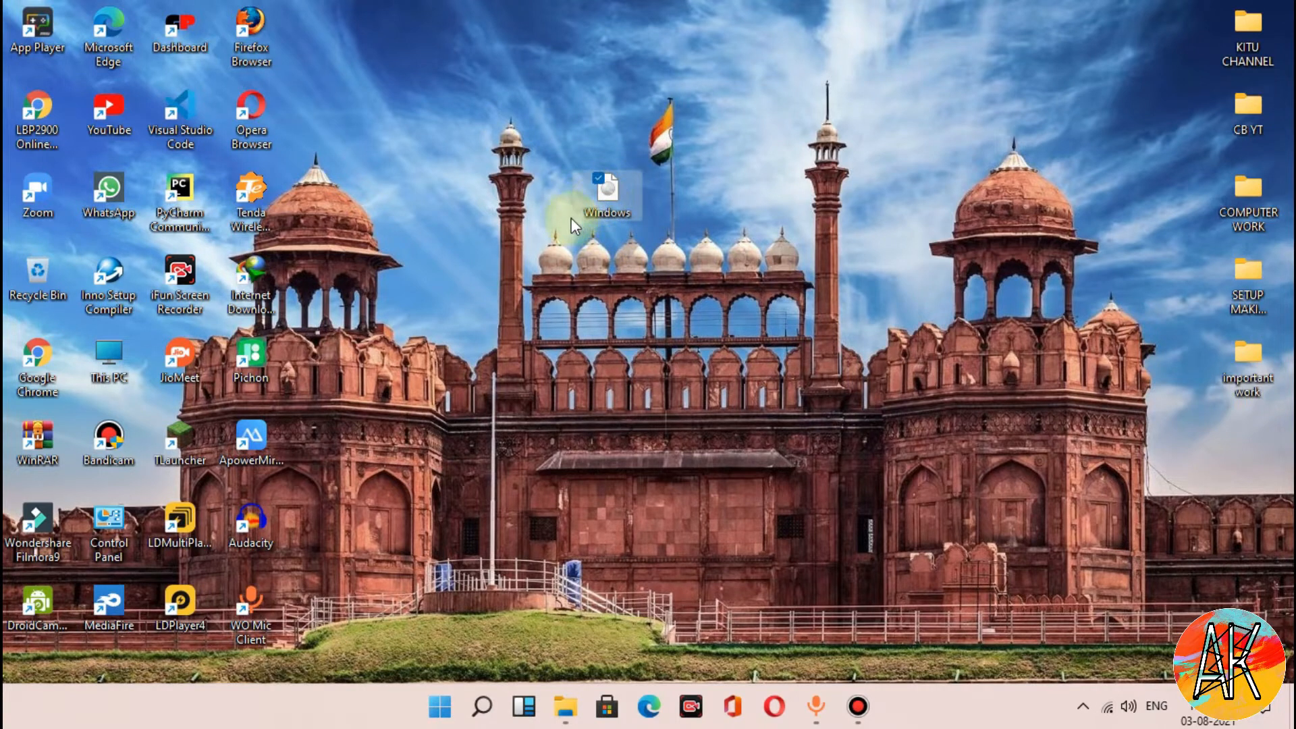
pyautogui.doubleClick(607, 199)
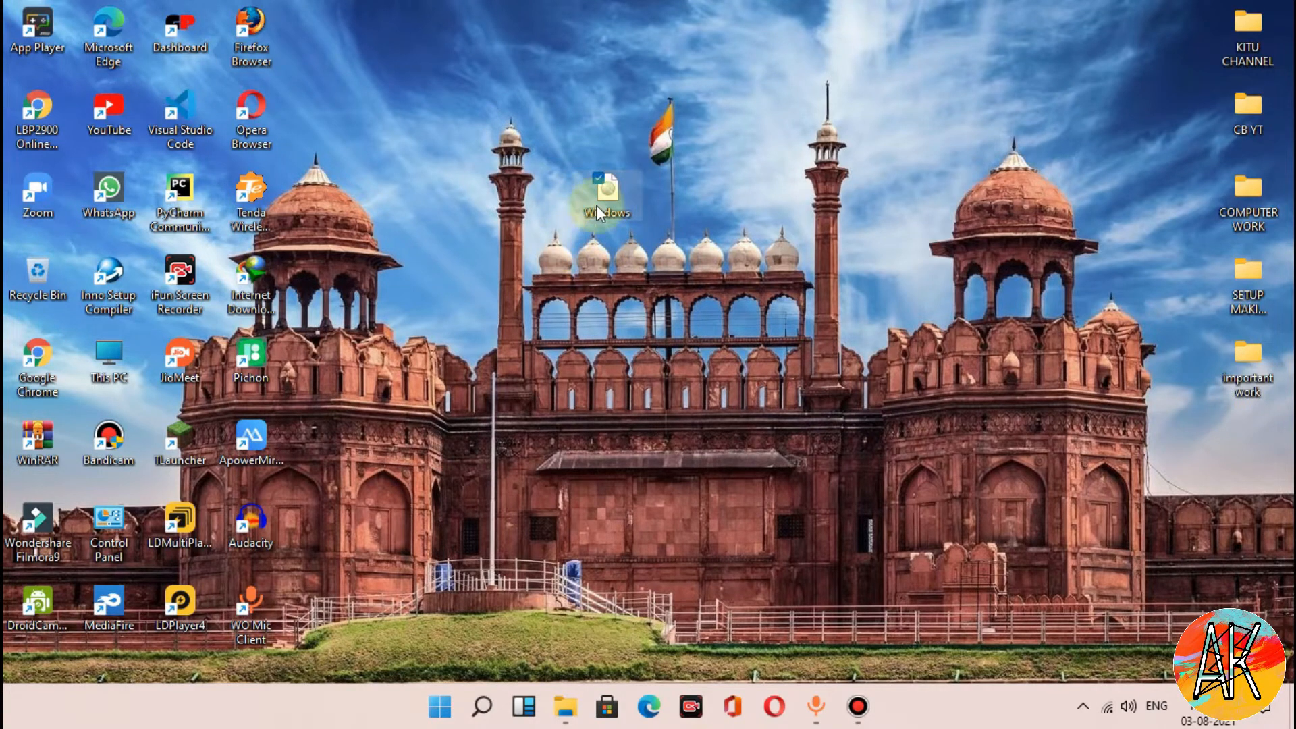
pyautogui.click(967, 14)
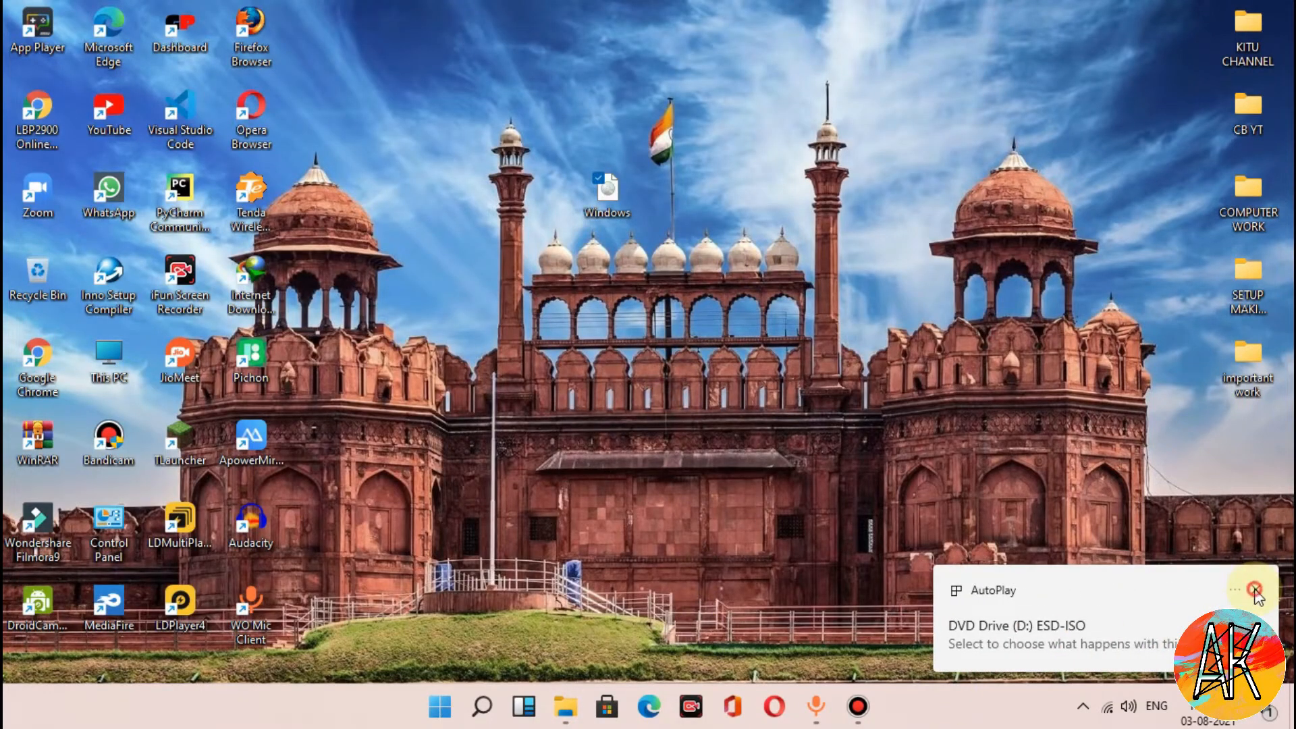
pyautogui.click(1255, 590)
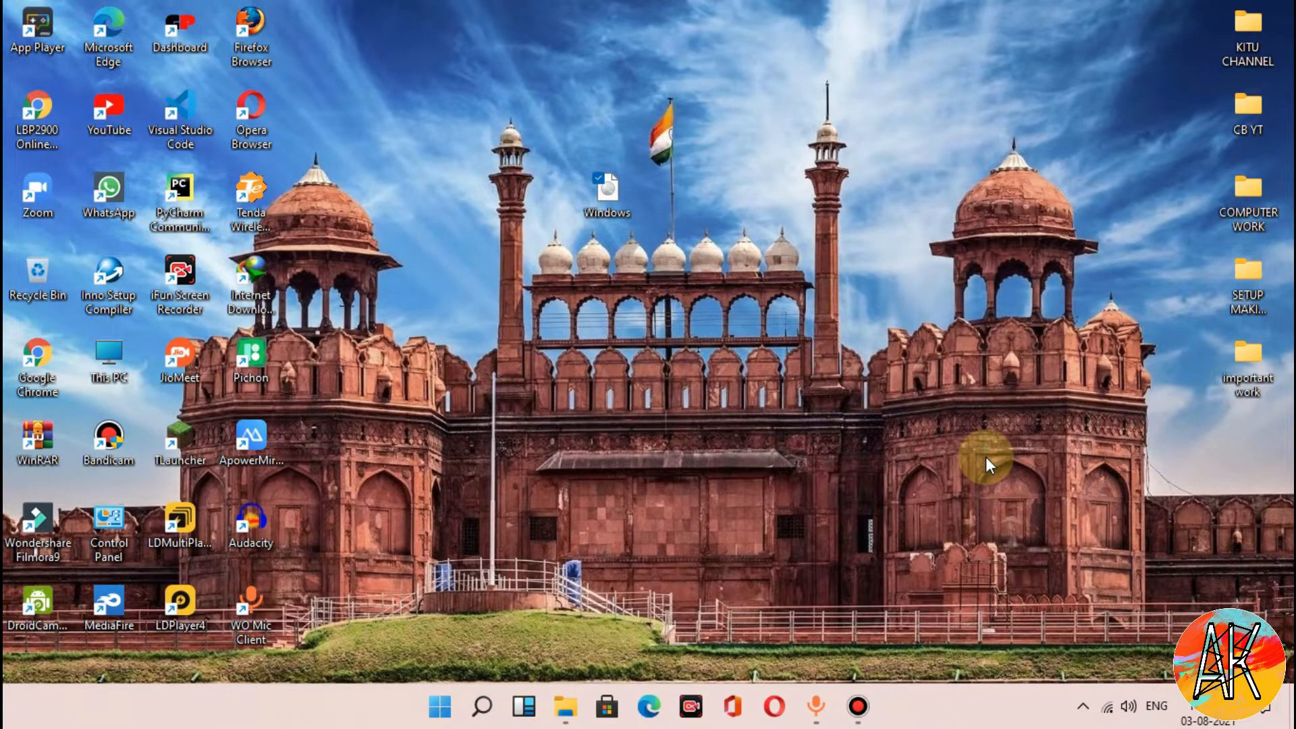
# View the desktop enlarged with Magnifier, set the zoom back to 100%, and minimize the Magnifier window
pyautogui.press('super')
pyautogui.write('mag')
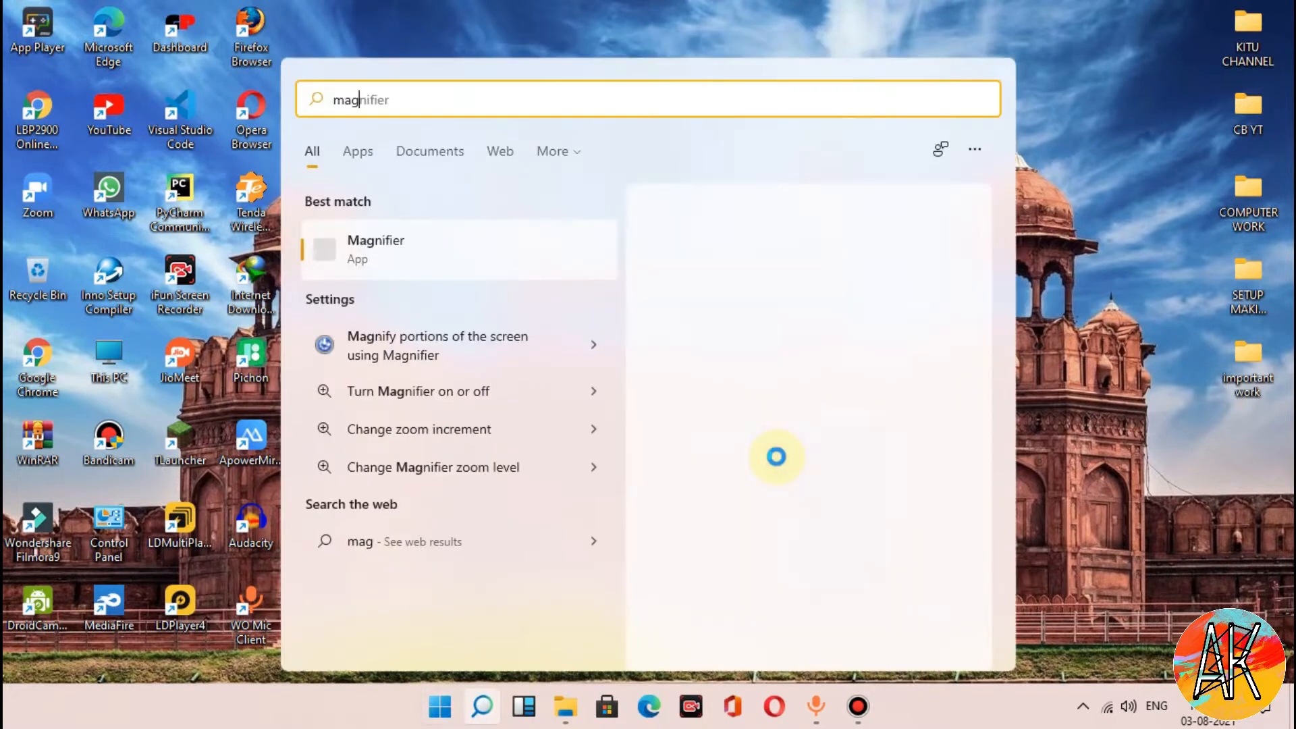
pyautogui.click(777, 457)
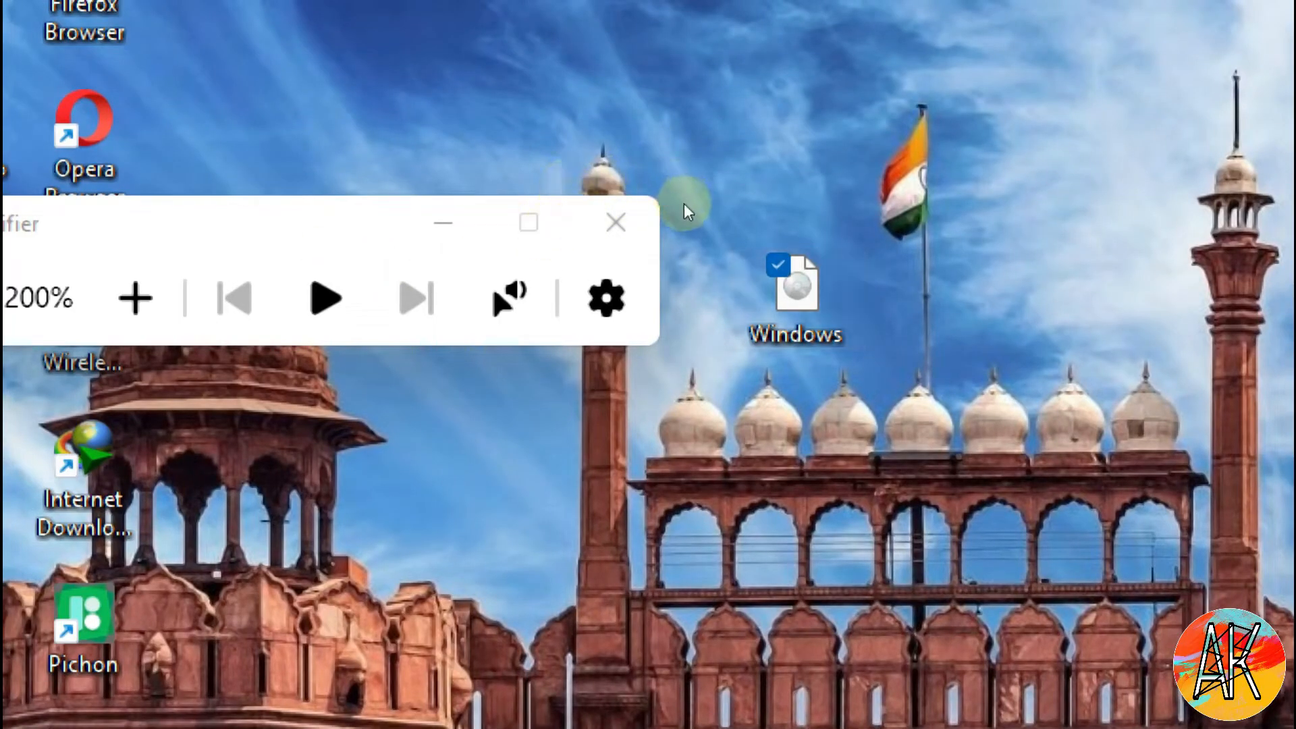
pyautogui.moveTo(282, 150); pyautogui.dragTo(496, 140)
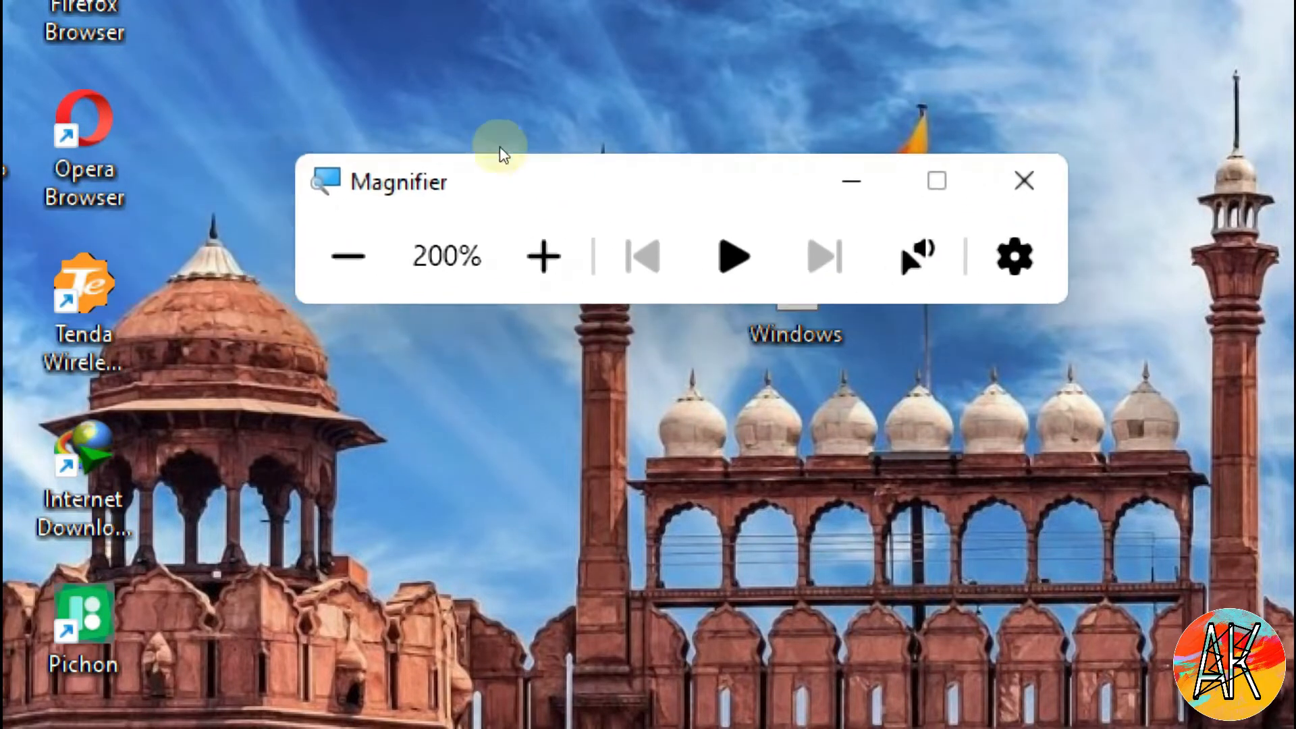
pyautogui.click(376, 177)
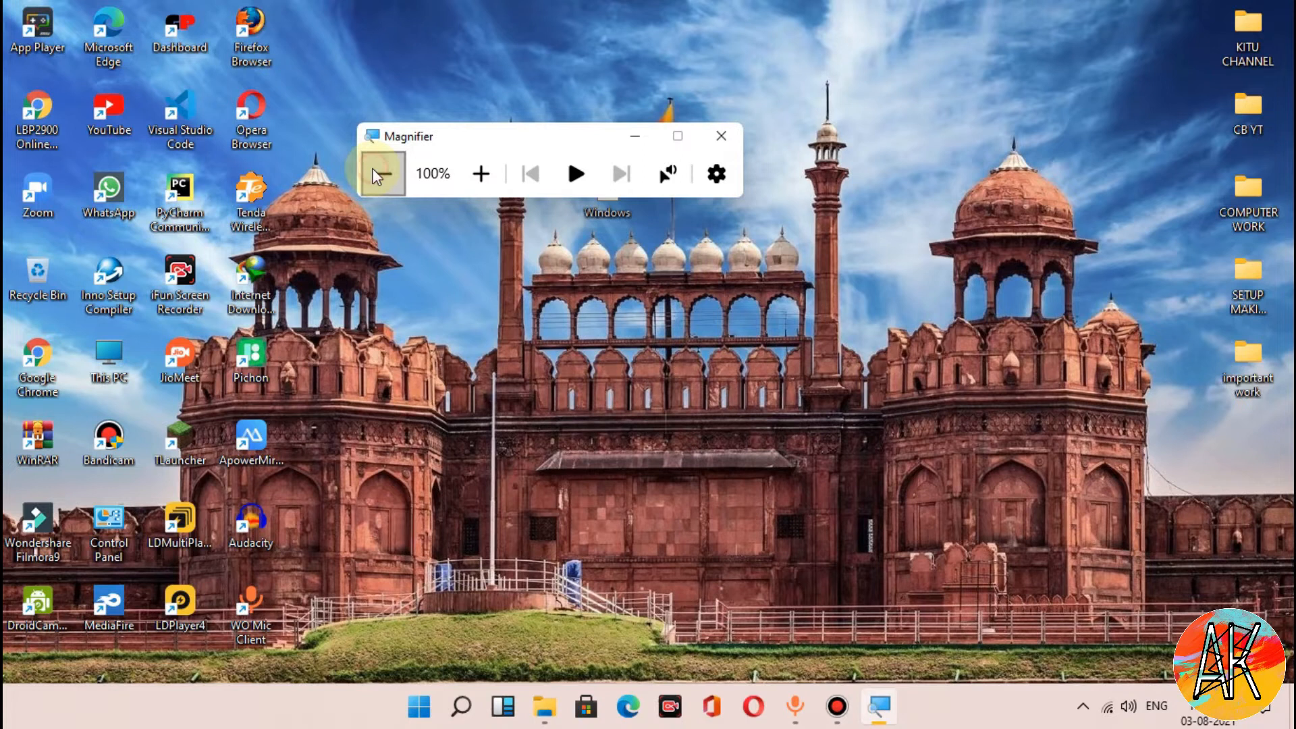
pyautogui.click(634, 136)
pyautogui.rightClick(544, 181)
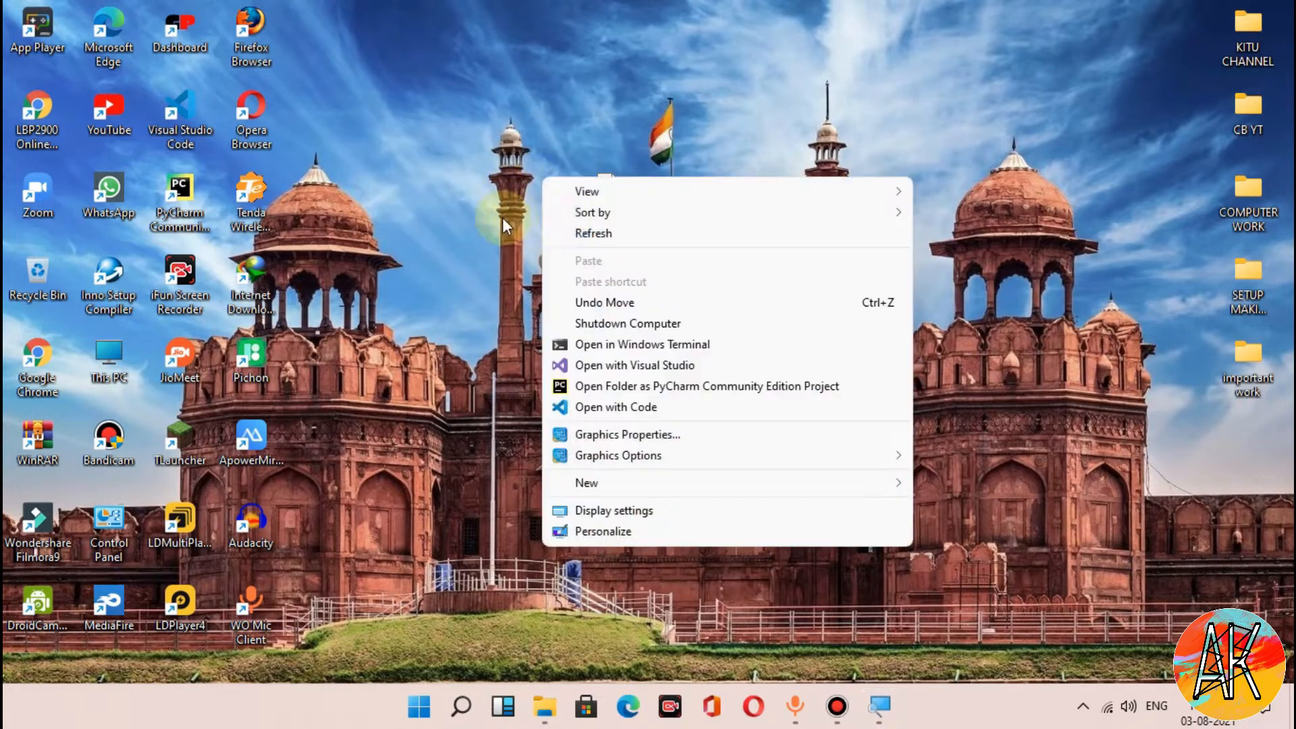
pyautogui.click(572, 233)
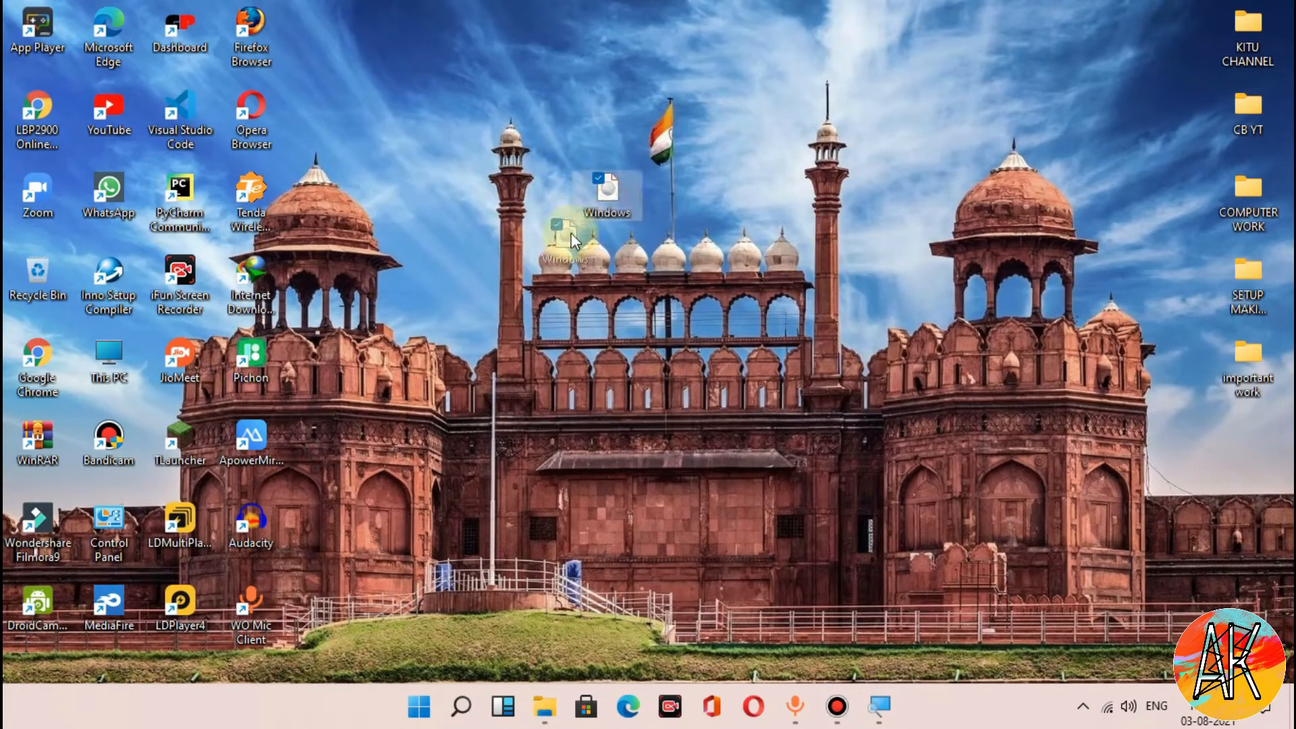
pyautogui.moveTo(627, 193)
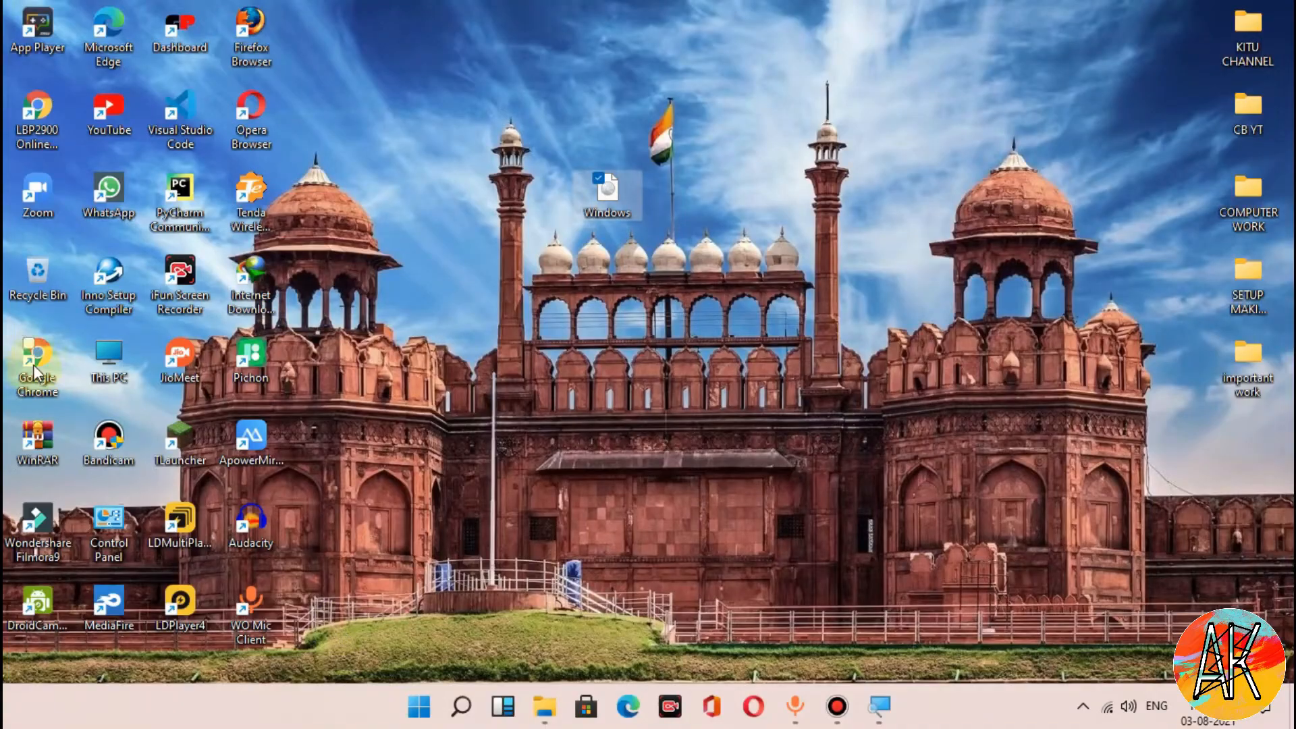
# Switch to Google Chrome and search the web for rufus
pyautogui.click(39, 352)
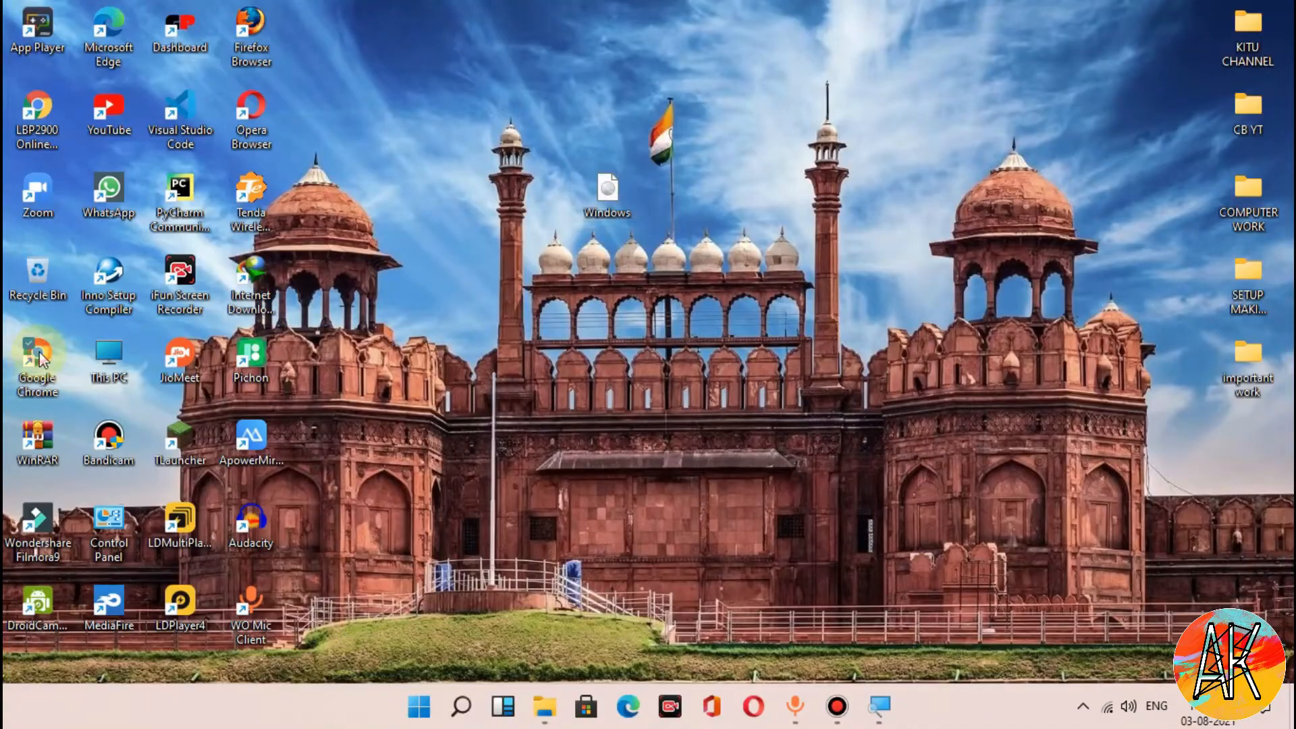
pyautogui.doubleClick(39, 352)
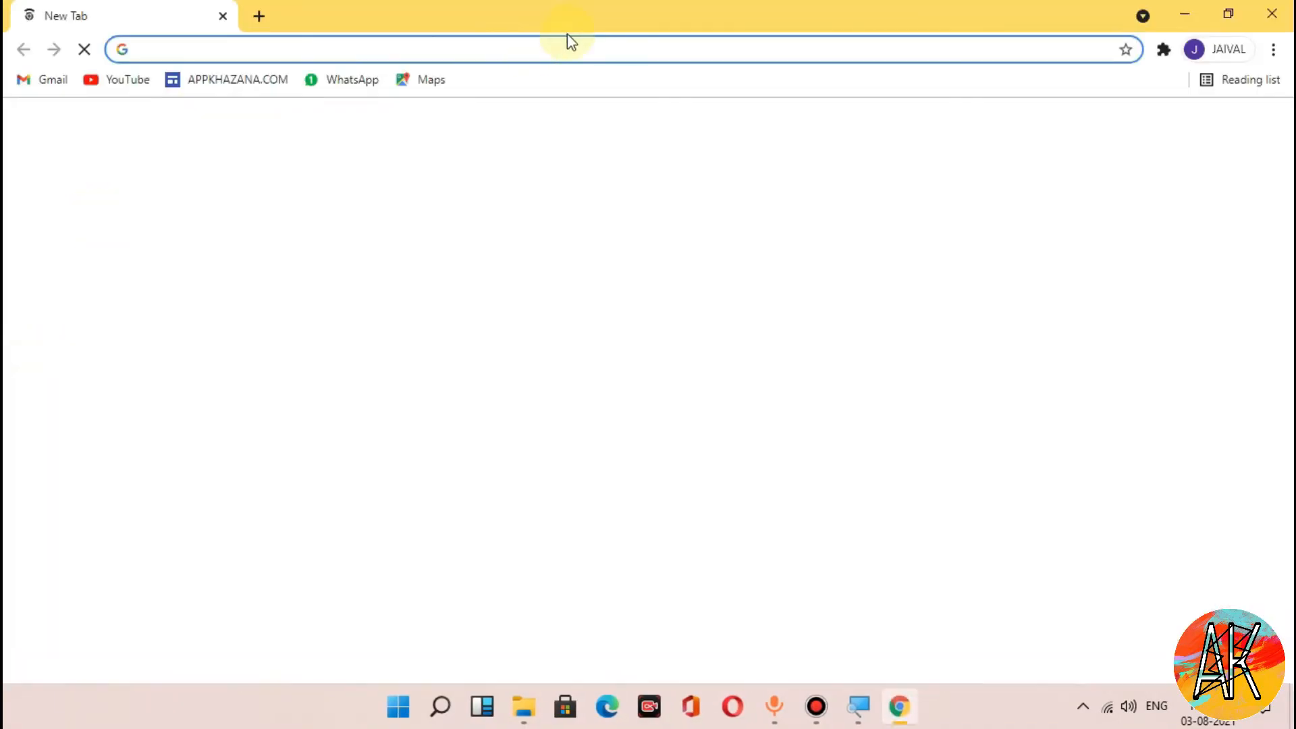
pyautogui.click(567, 41)
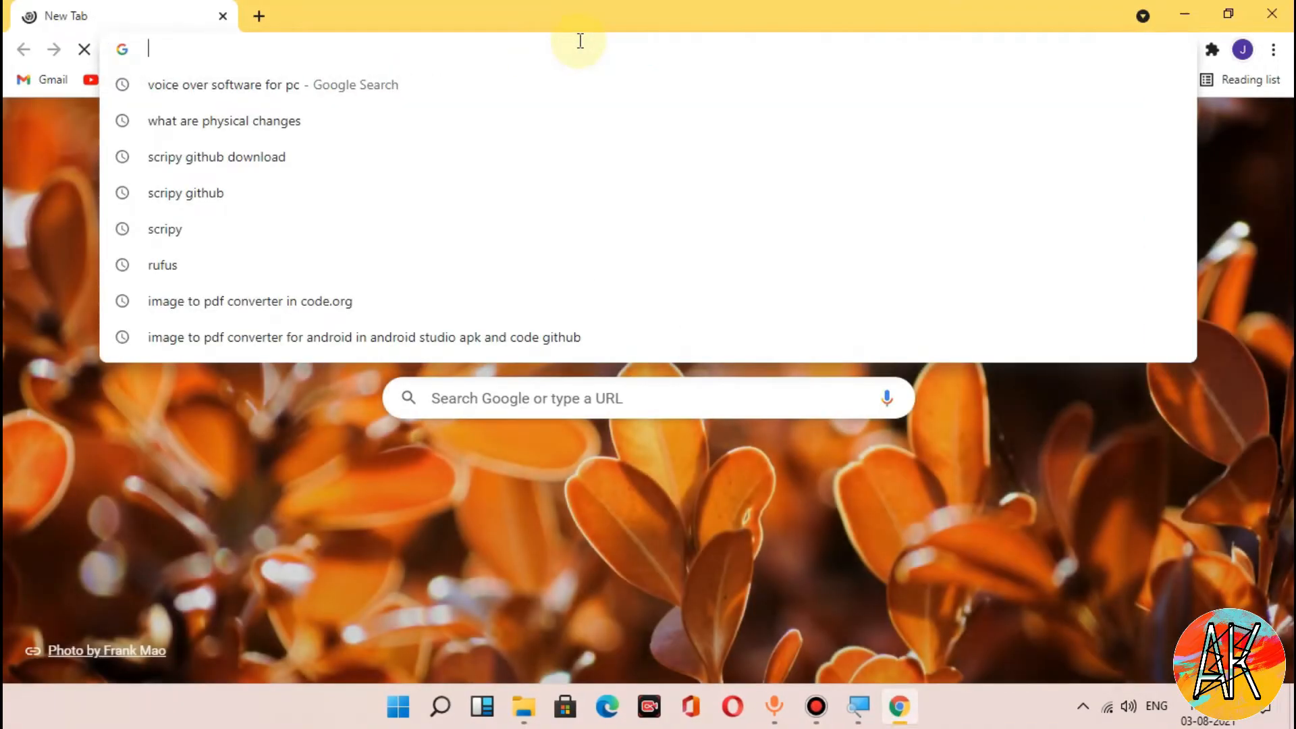
pyautogui.write('rufus')
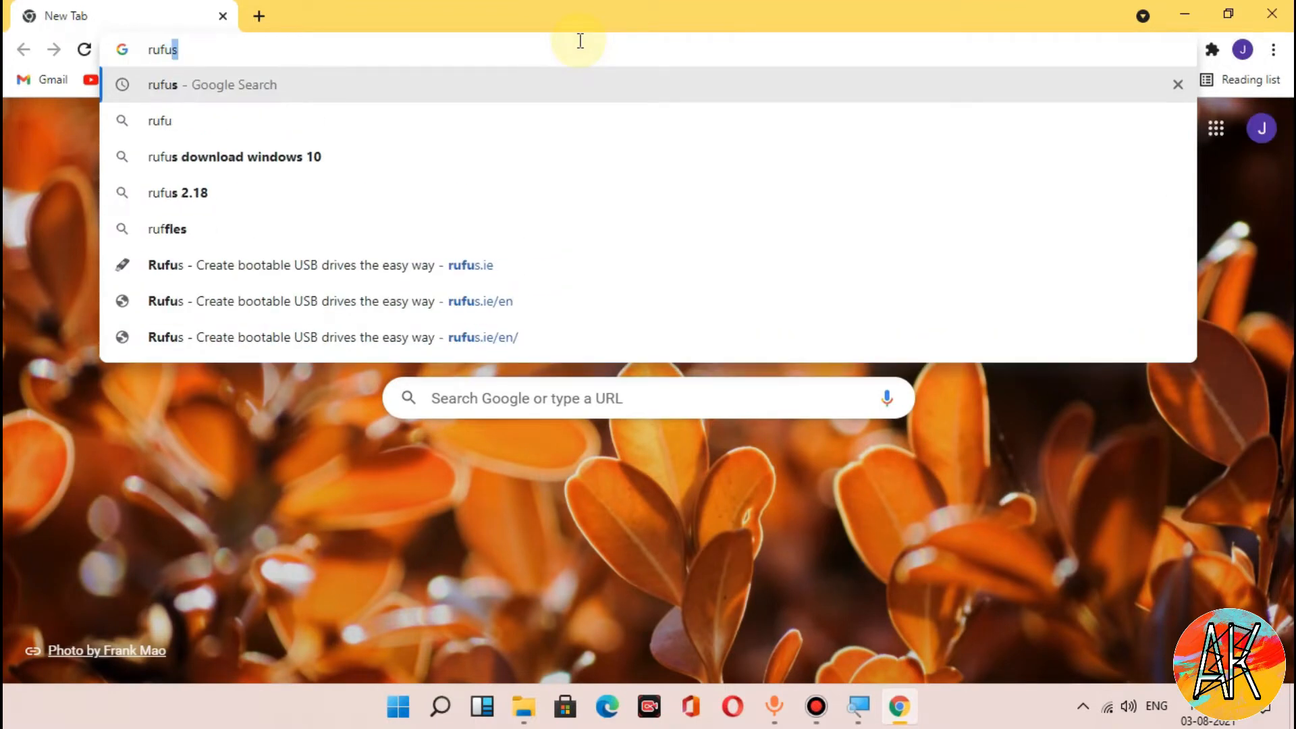
pyautogui.press('Return')
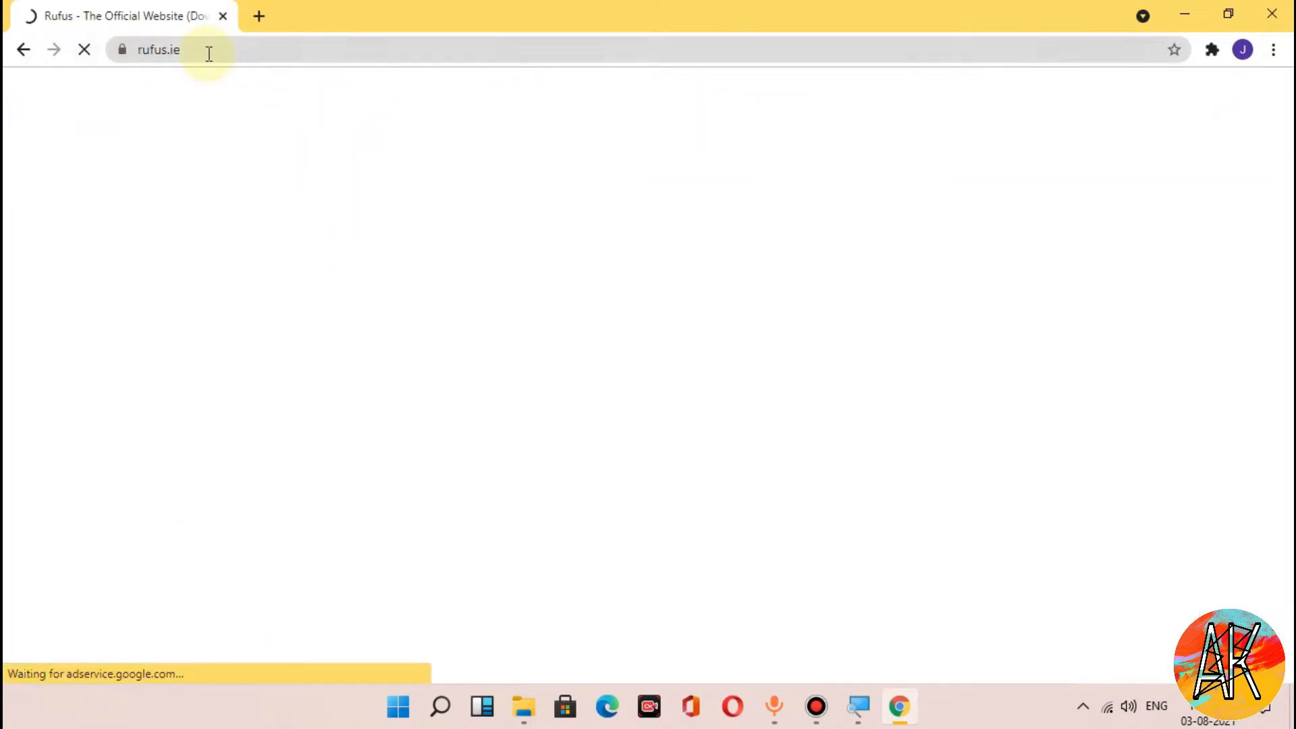
# Return to the rufus search results and open the official rufus.ie page on creating bootable USB drives
pyautogui.click(20, 50)
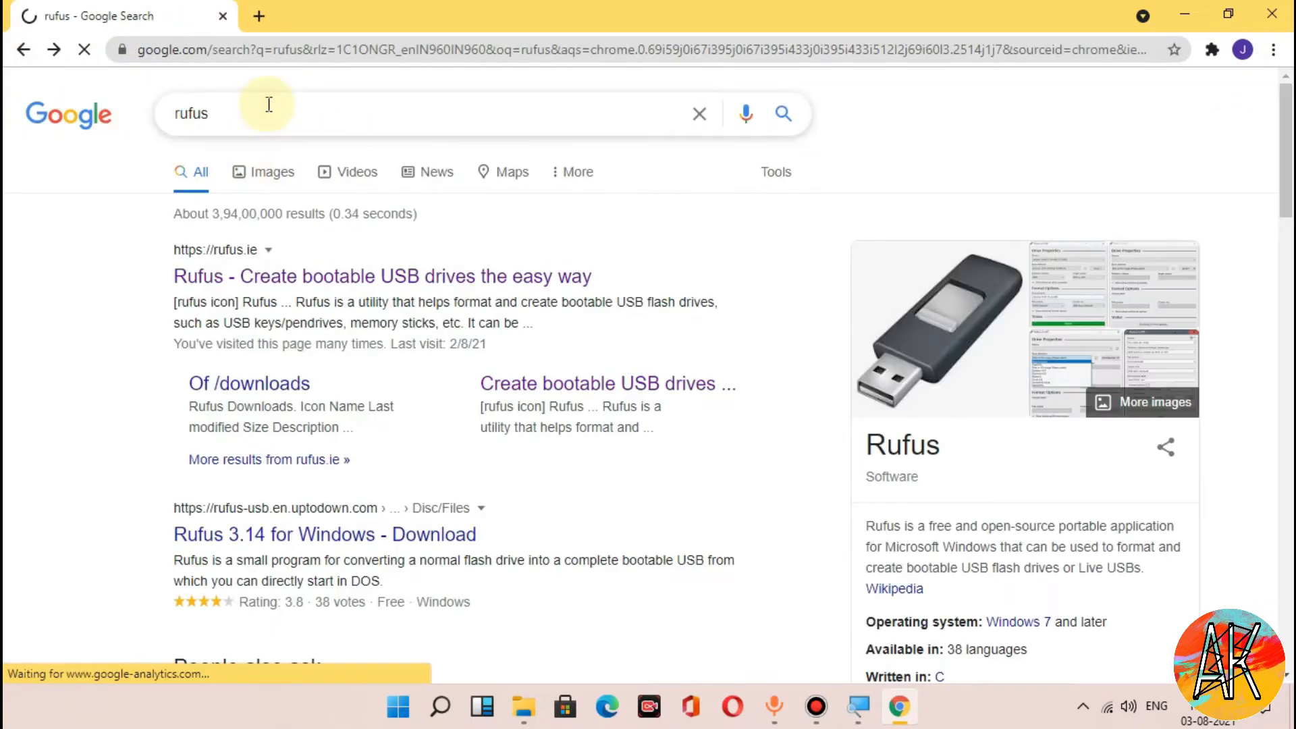
pyautogui.moveTo(266, 104); pyautogui.dragTo(19, 124)
pyautogui.click(146, 246)
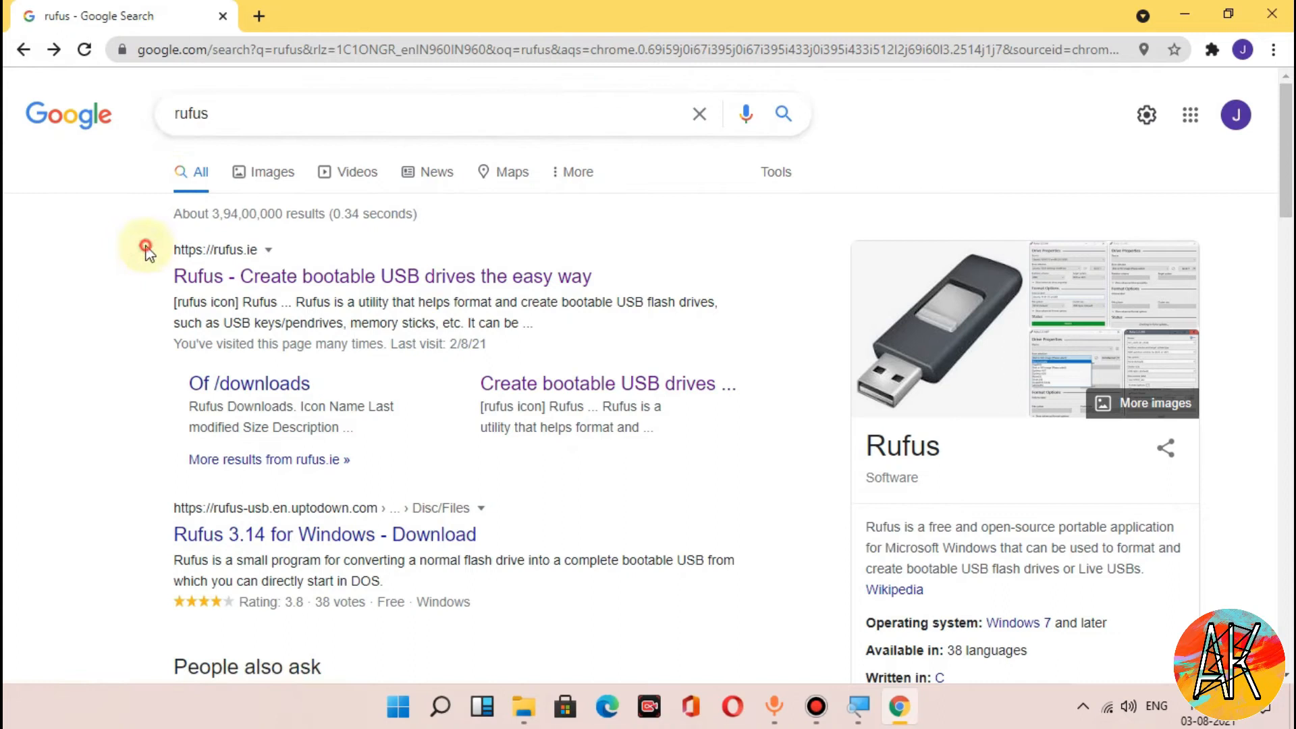
pyautogui.click(227, 290)
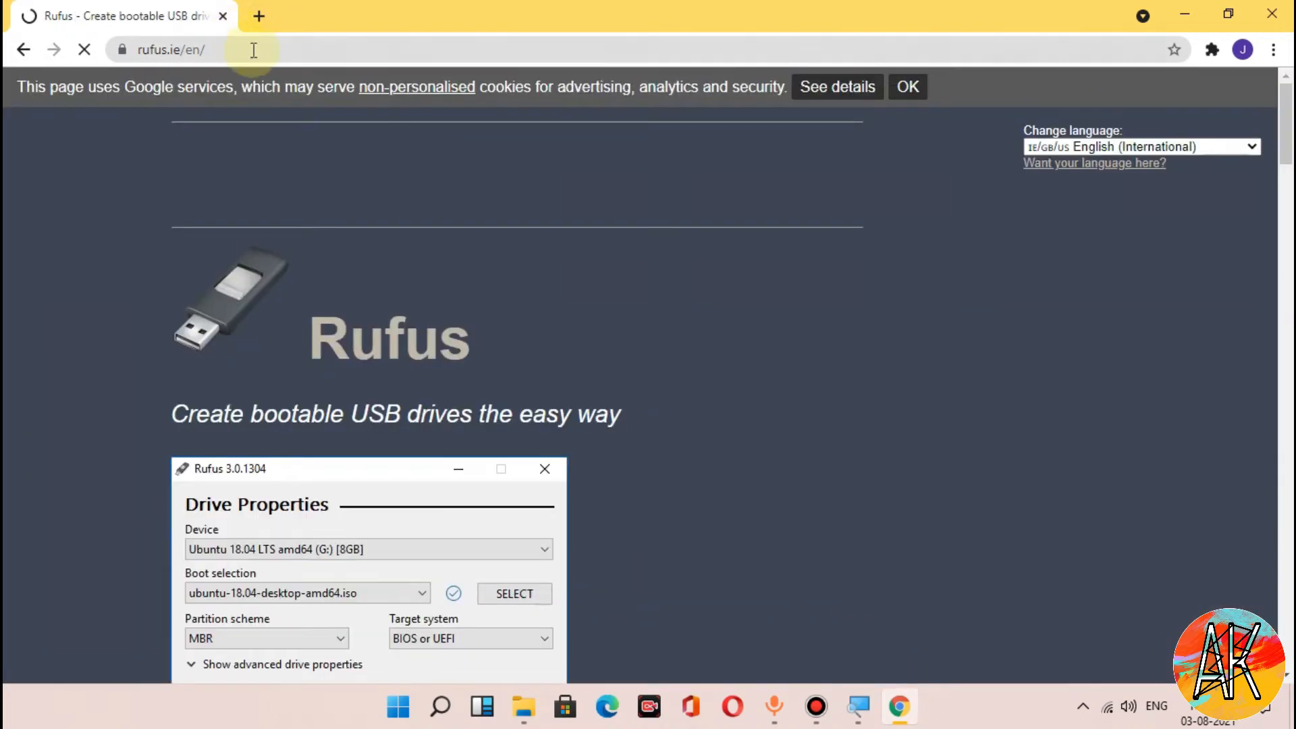
# Download Rufus 3.15 from the page's Download section as rufus-3.15.exe and open the folder containing the file
pyautogui.scroll(-15, 509, 409)
pyautogui.scroll(-5, 503, 406)
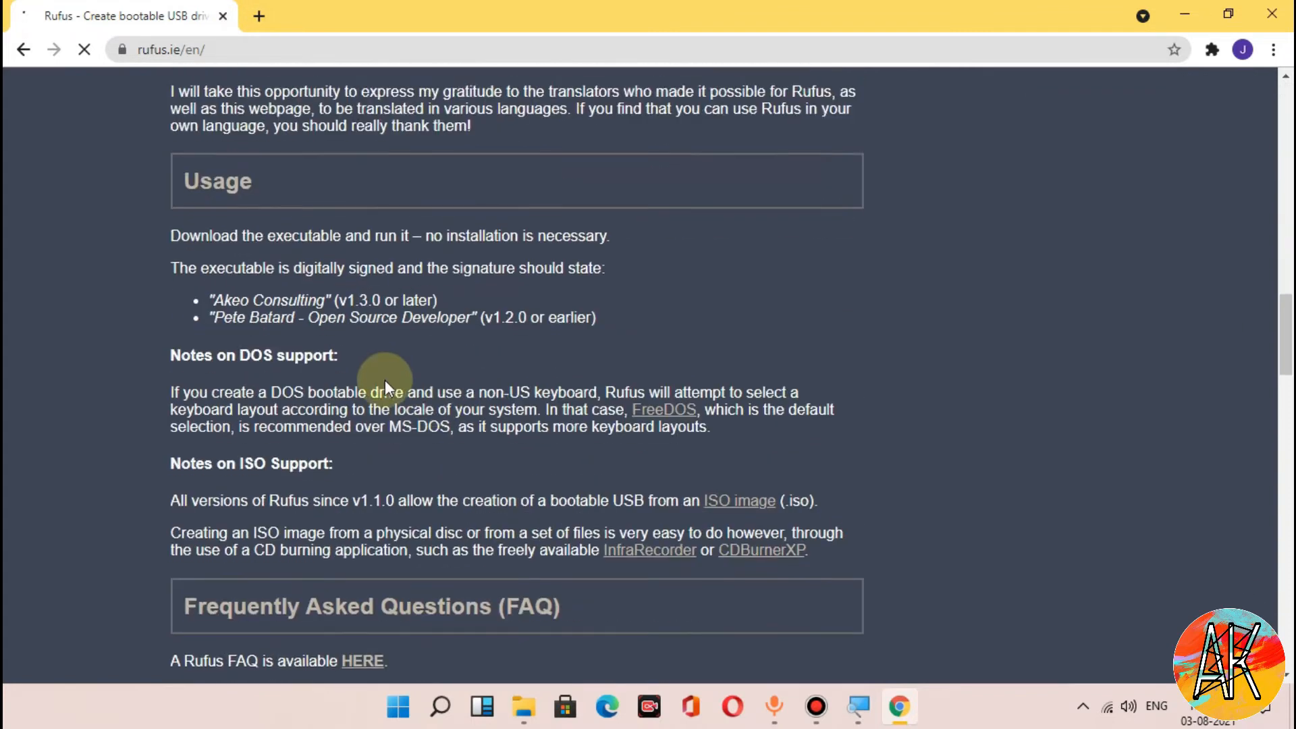
pyautogui.scroll(9, 385, 379)
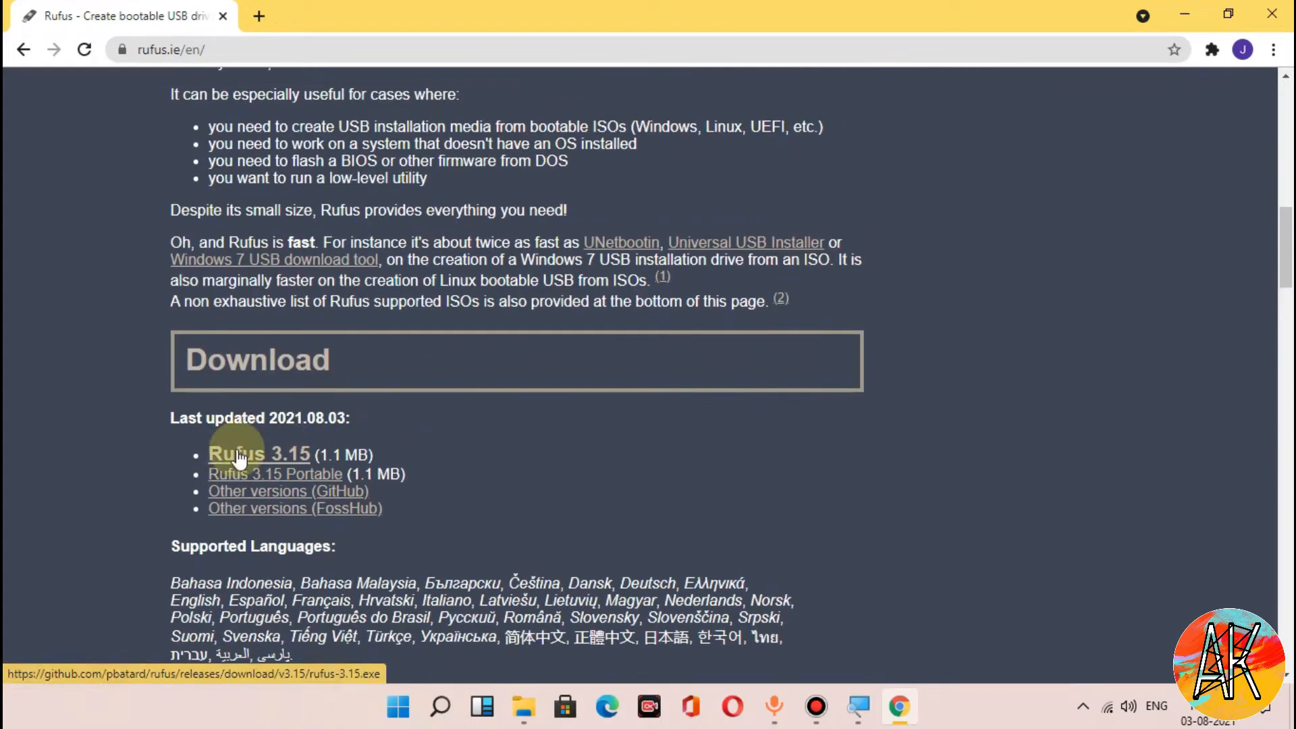
pyautogui.click(230, 452)
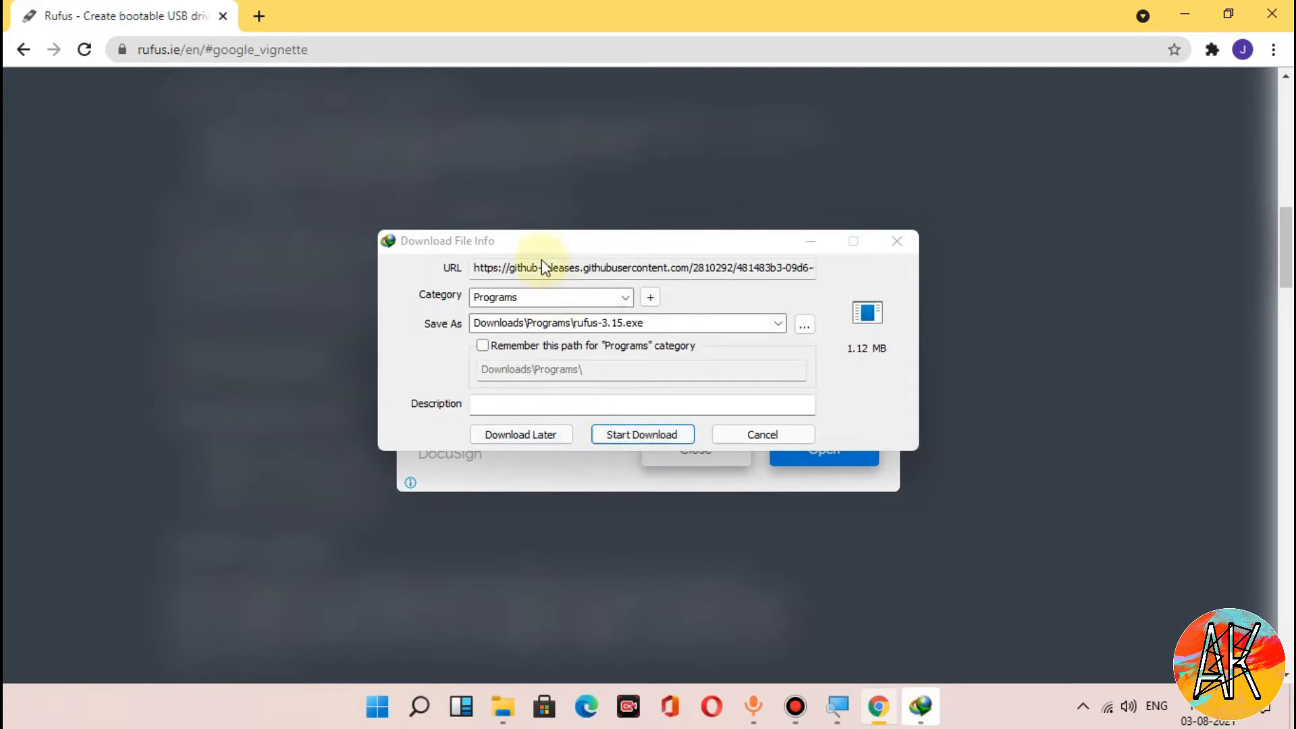
pyautogui.click(658, 440)
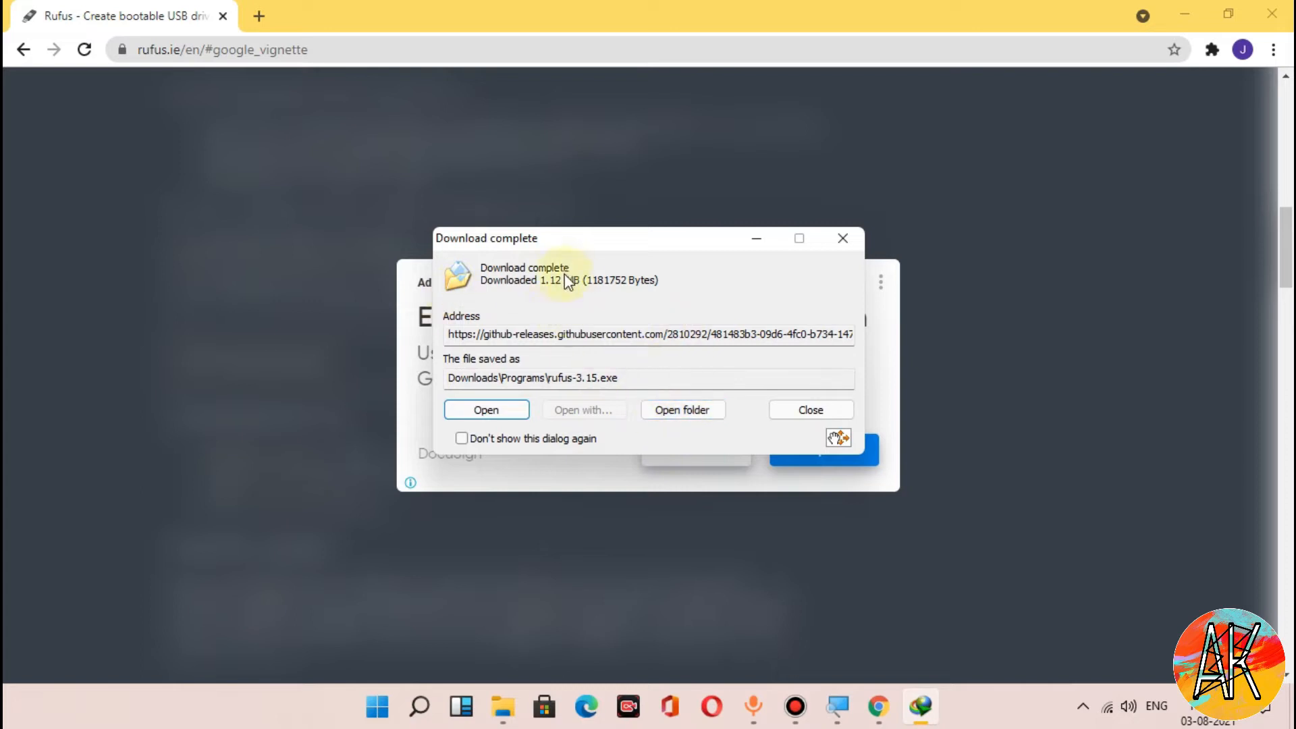
pyautogui.click(693, 410)
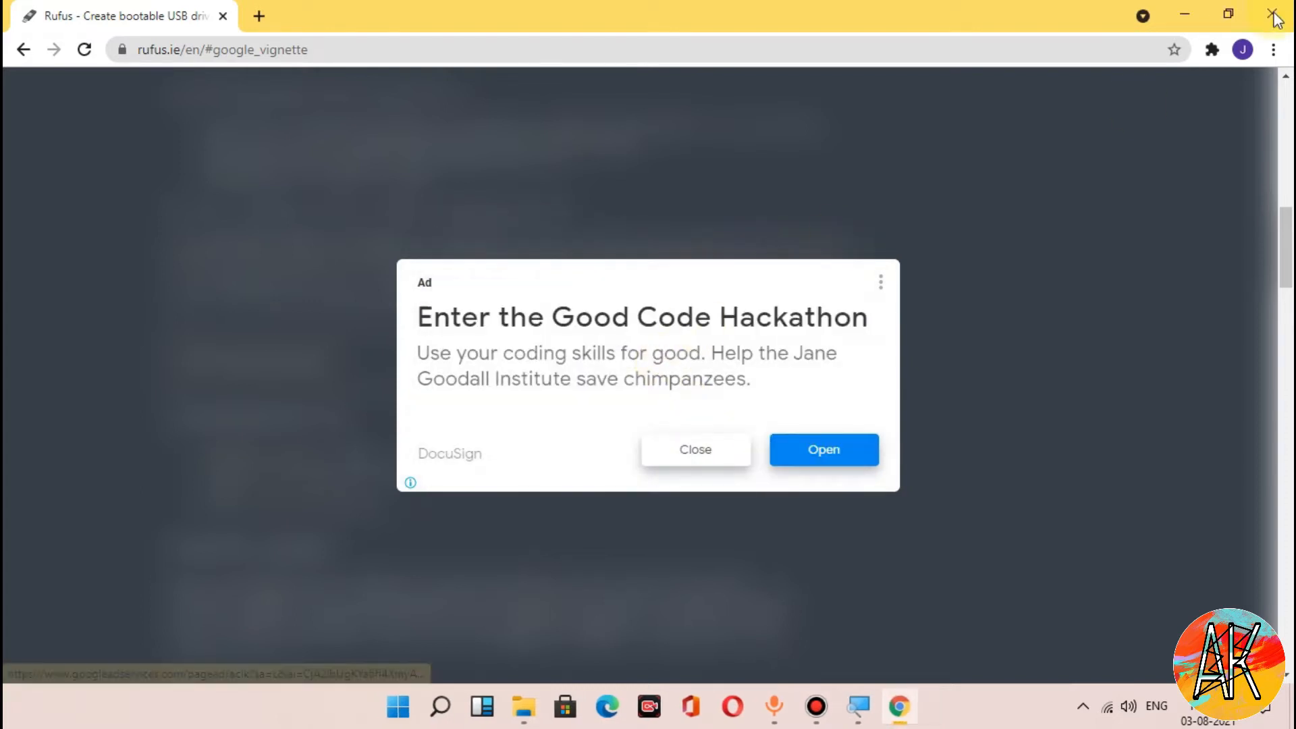
# Minimize the browser, launch rufus-3.15 from the Programs download folder, and minimize the folder window
pyautogui.click(1185, 13)
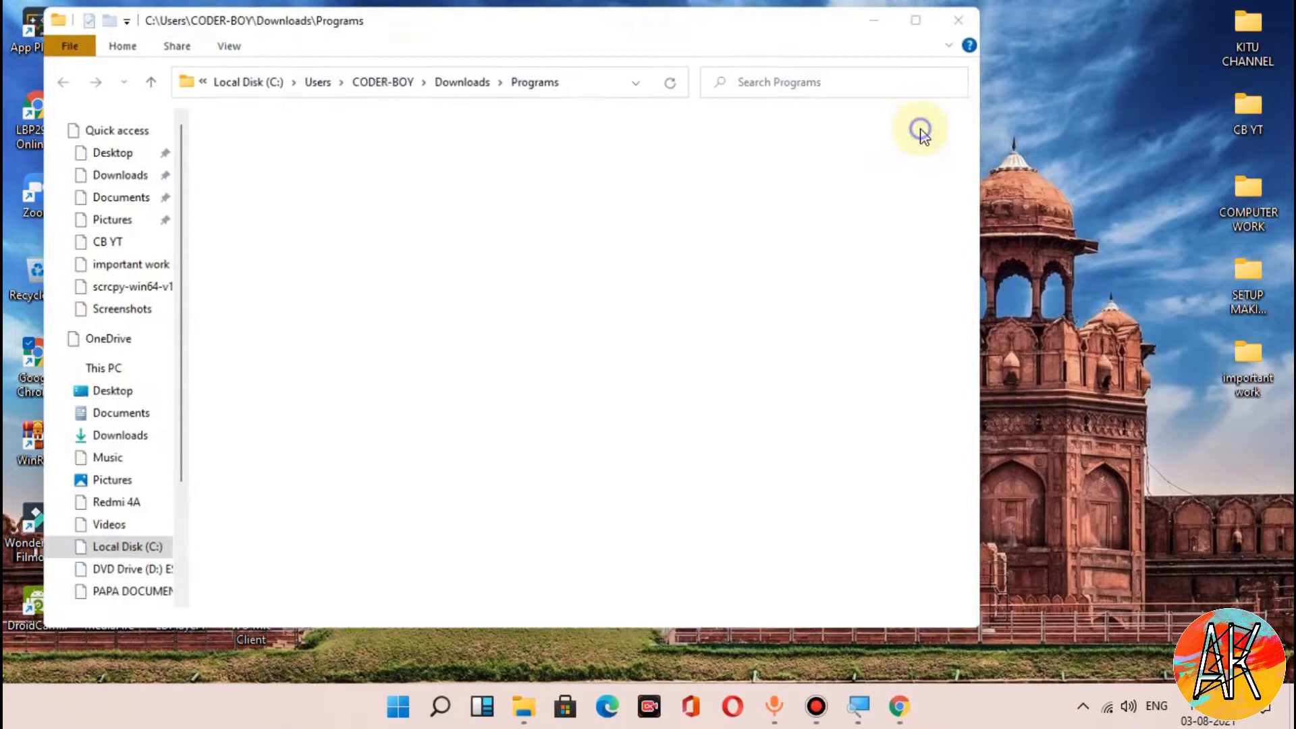
pyautogui.rightClick(1219, 115)
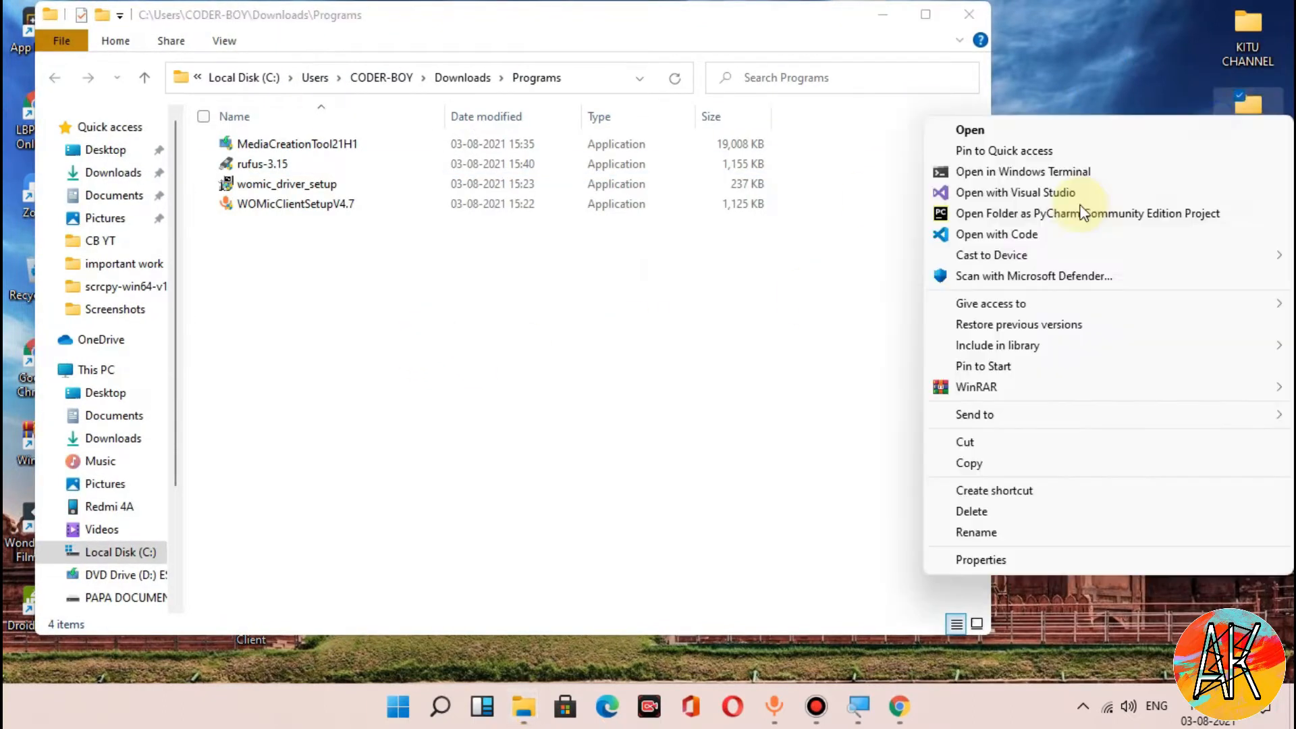
pyautogui.click(1047, 61)
pyautogui.rightClick(366, 162)
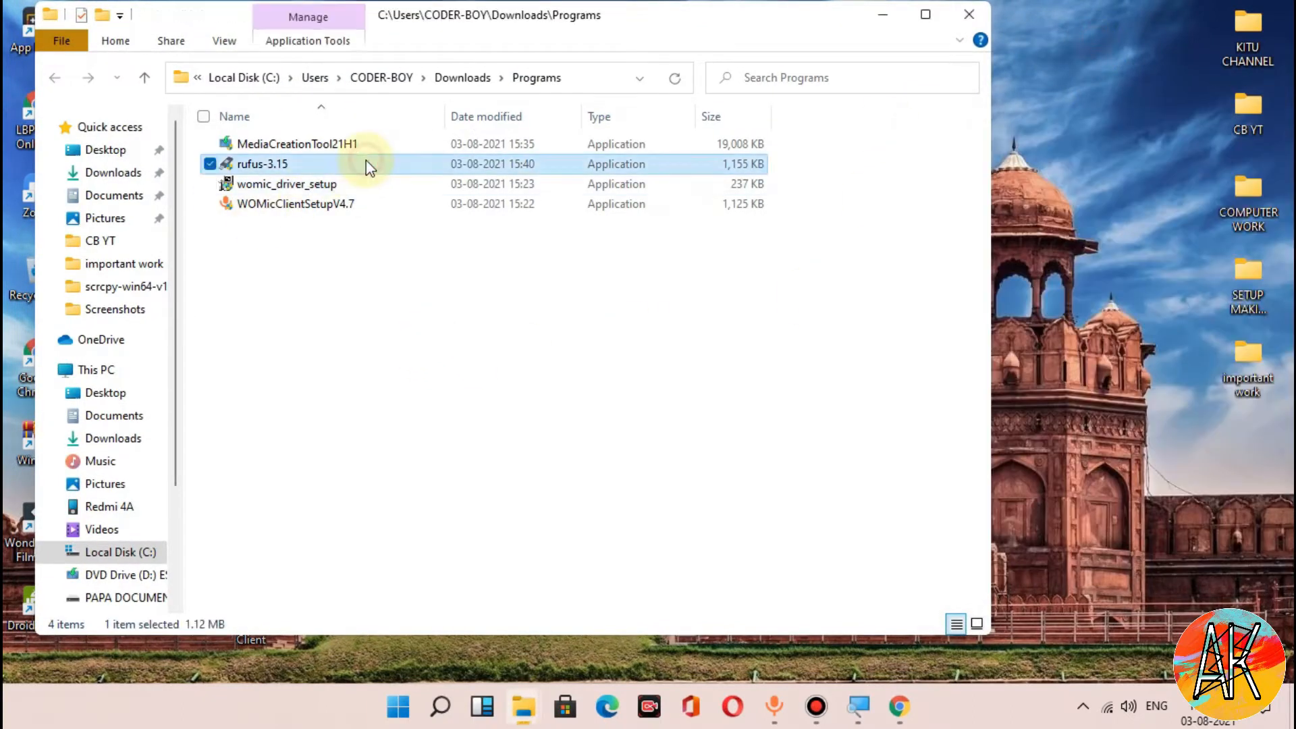
pyautogui.click(410, 200)
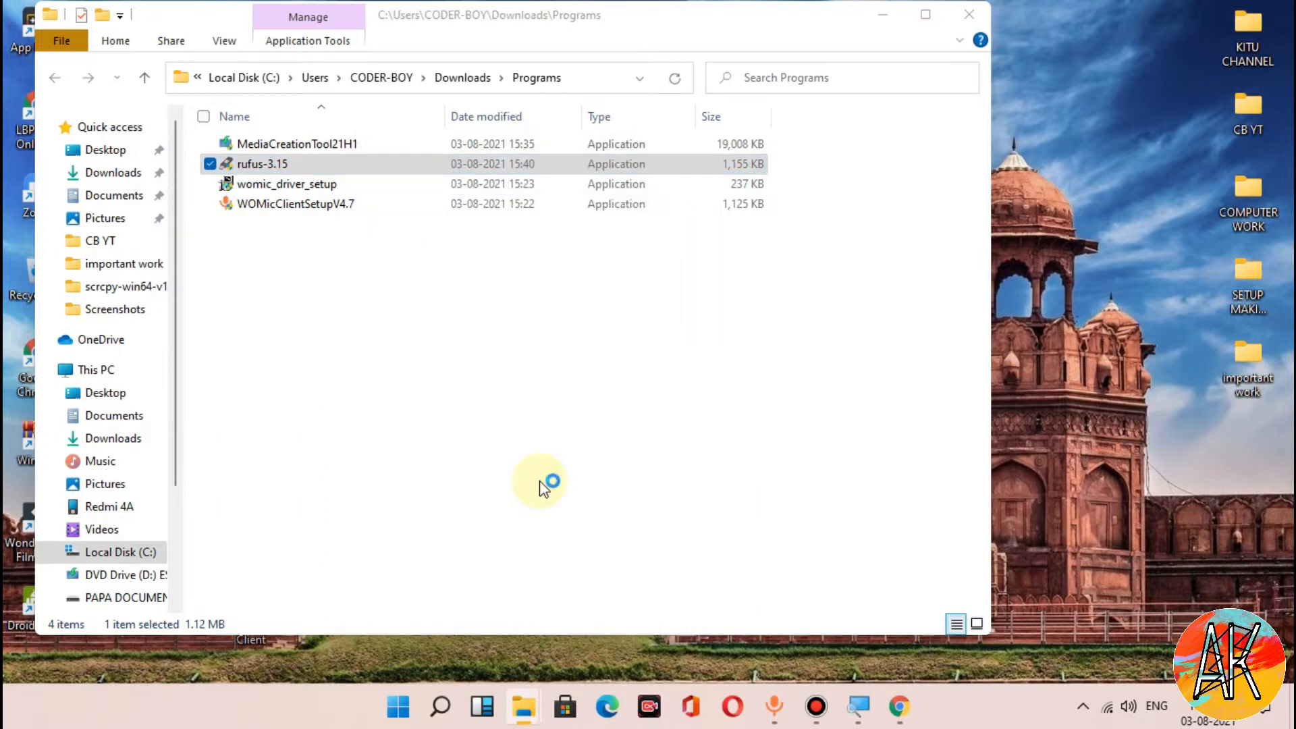
pyautogui.click(881, 14)
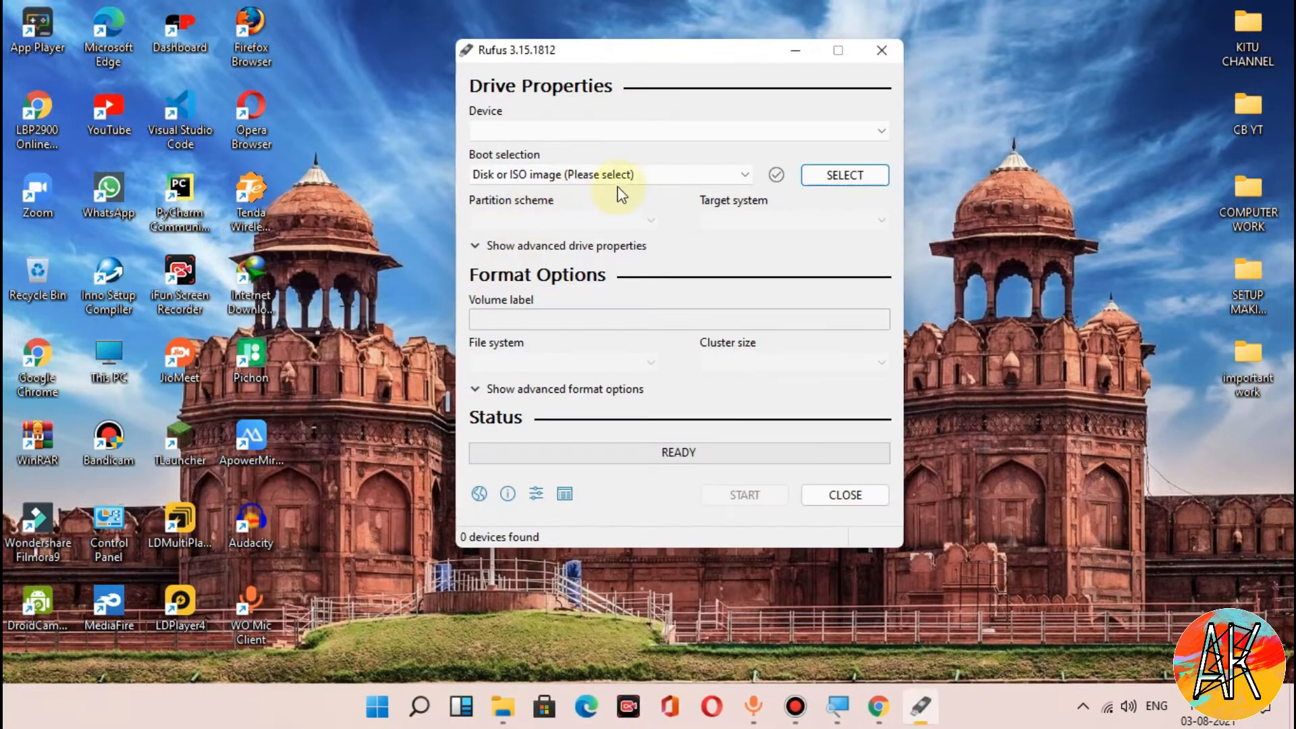
# Reposition the Rufus window slightly on the desktop and refresh the desktop
pyautogui.moveTo(675, 63)
pyautogui.mouseDown()
pyautogui.moveTo(623, 129)
pyautogui.moveTo(651, 63)
pyautogui.moveTo(673, 64)
pyautogui.mouseUp()
pyautogui.rightClick(733, 13)
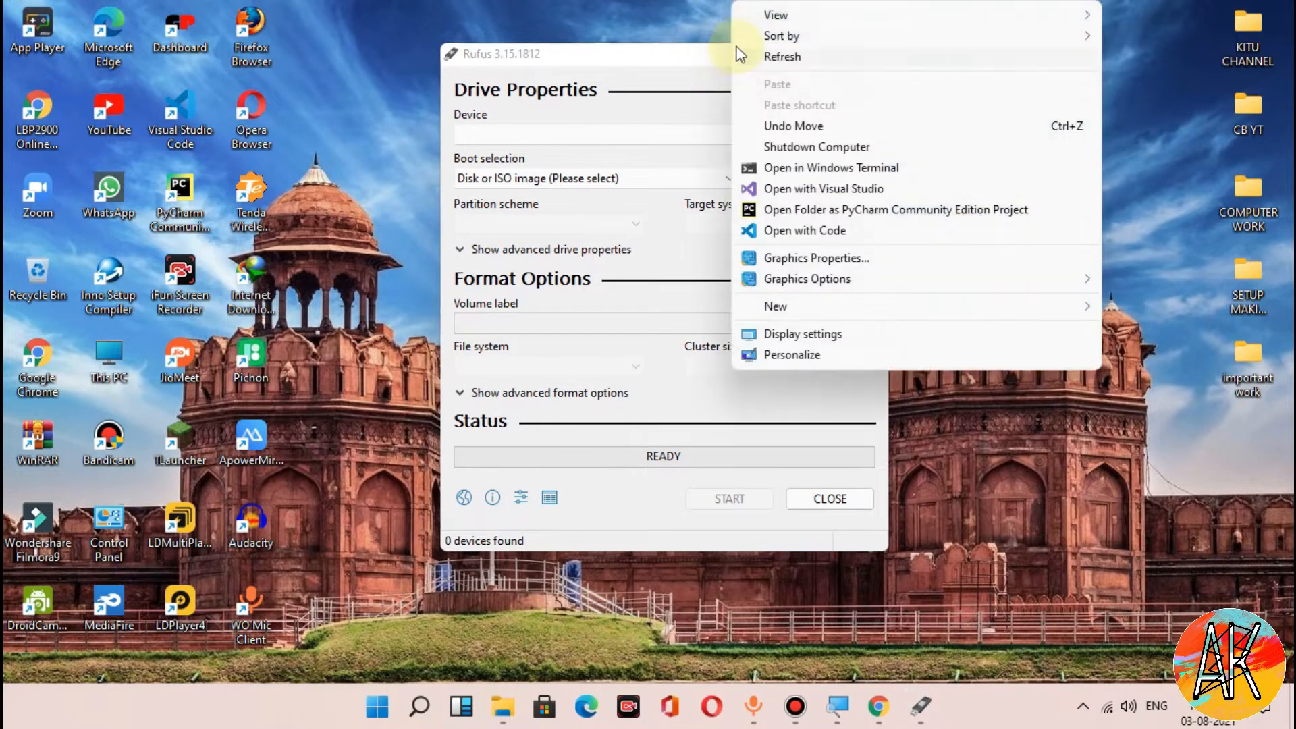
pyautogui.click(770, 57)
pyautogui.rightClick(733, 54)
pyautogui.click(763, 57)
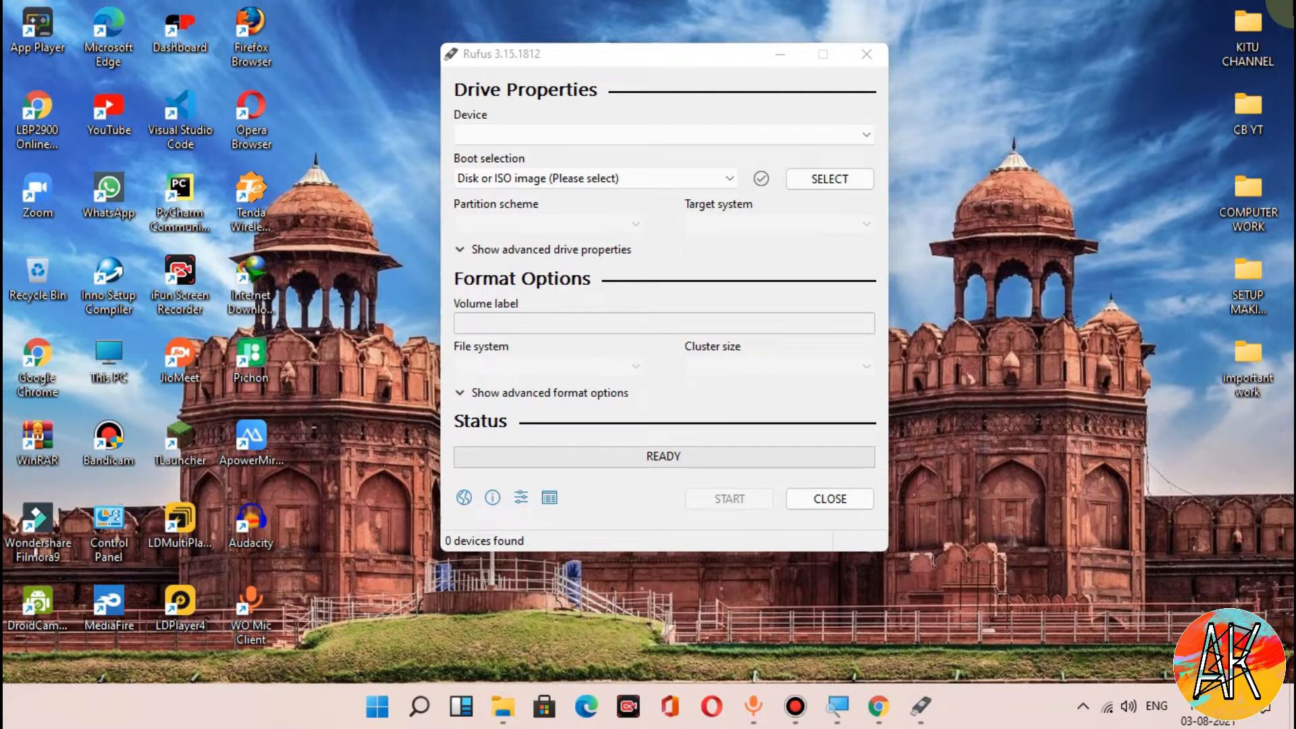
pyautogui.click(827, 720)
pyautogui.click(795, 706)
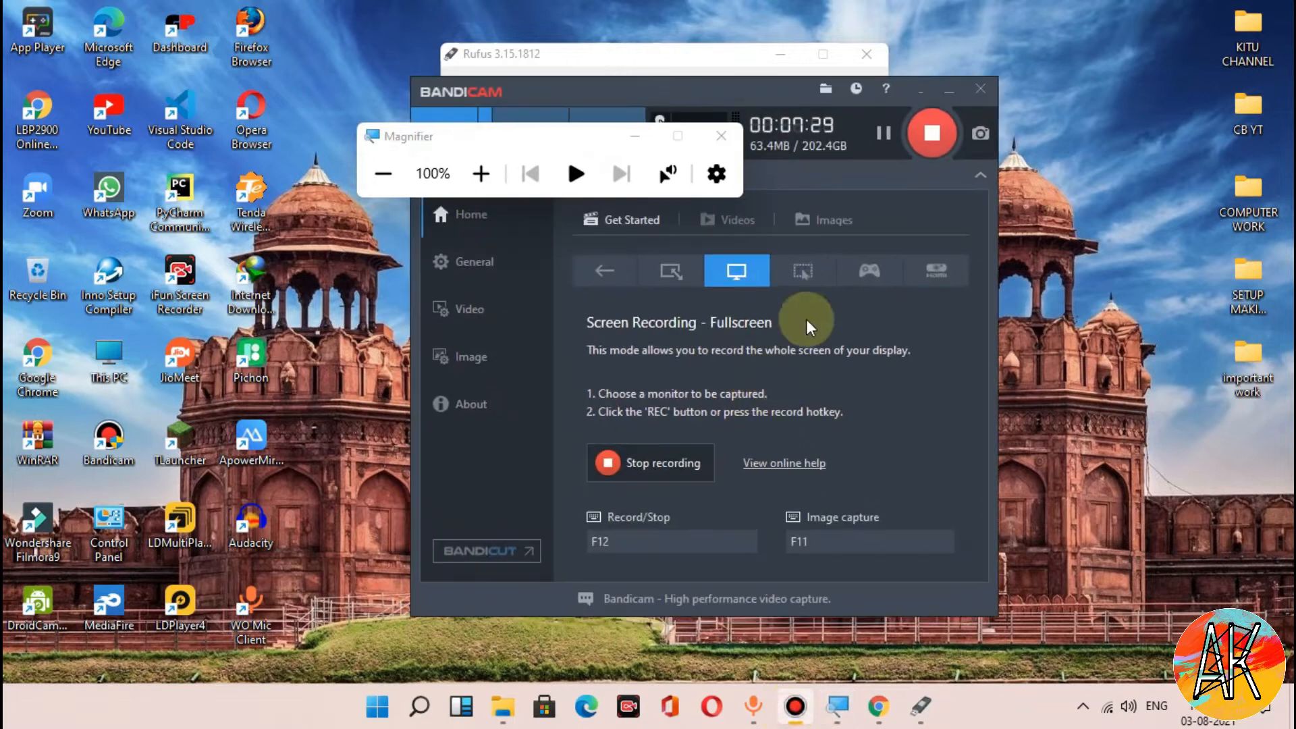
pyautogui.click(881, 133)
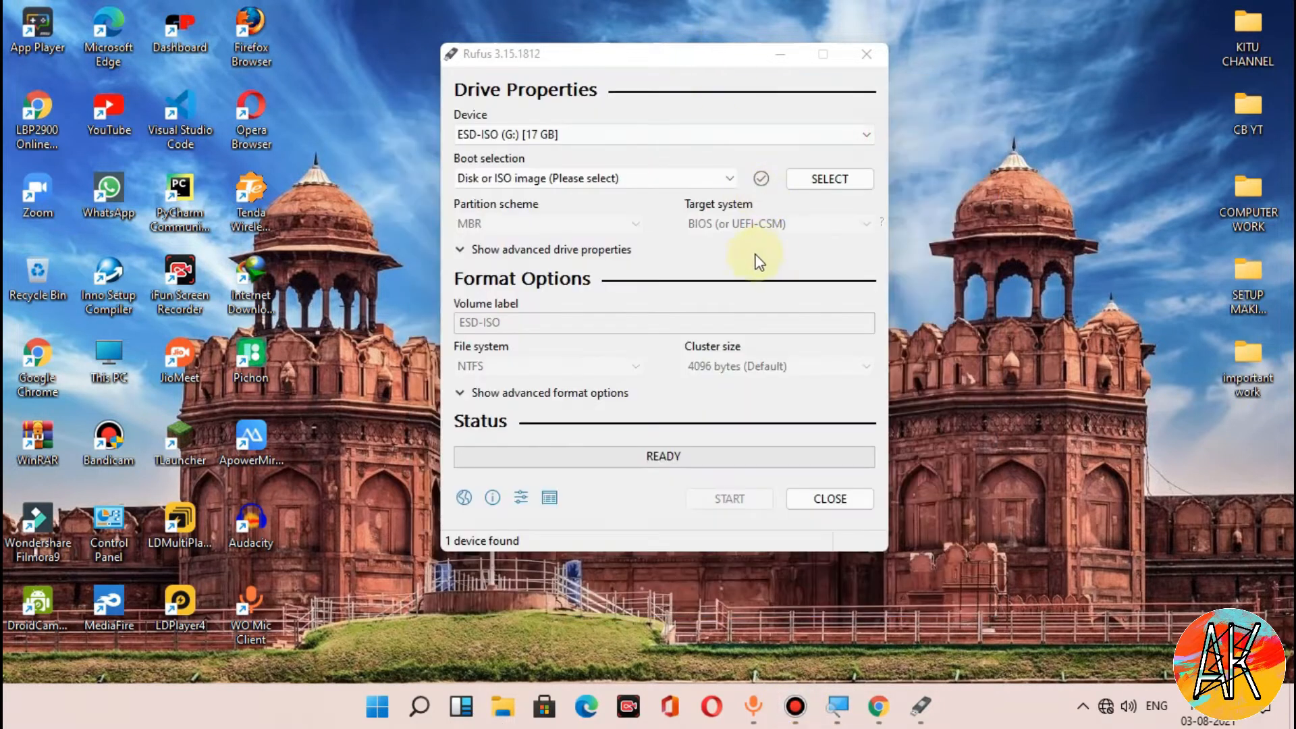
pyautogui.click(783, 715)
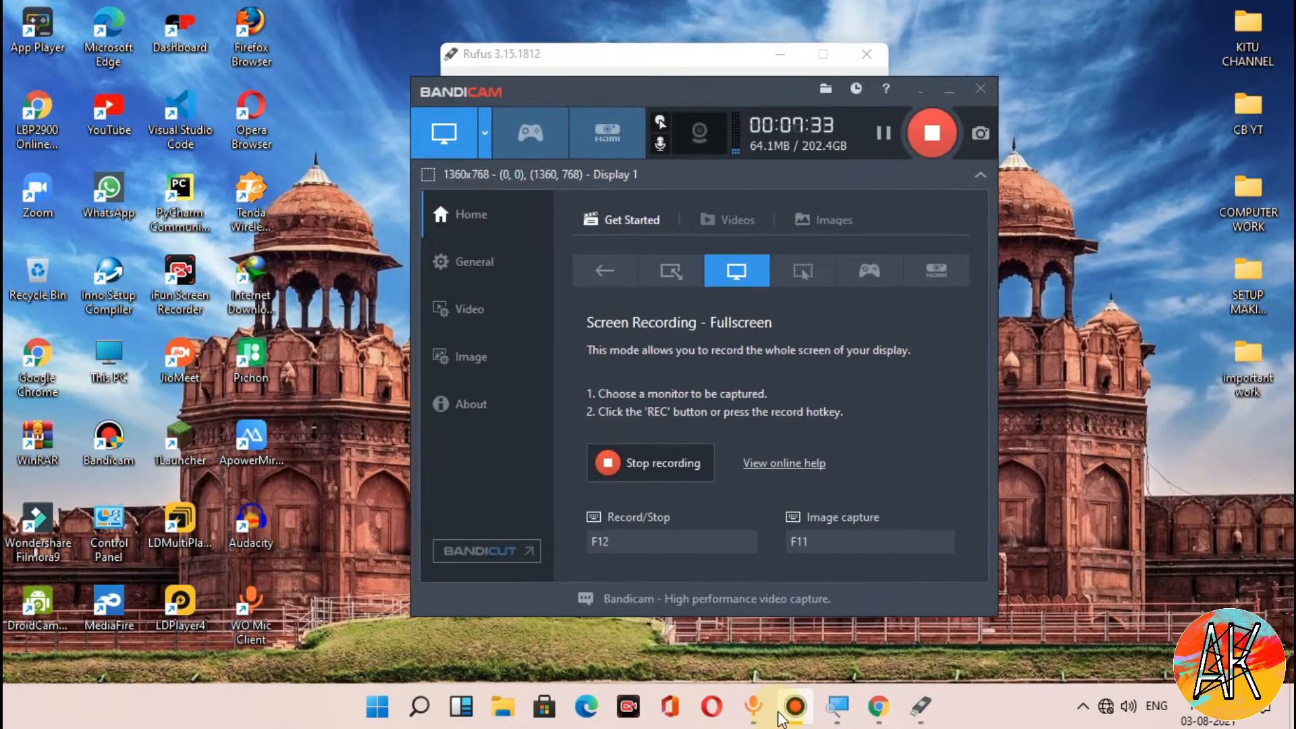
pyautogui.click(783, 715)
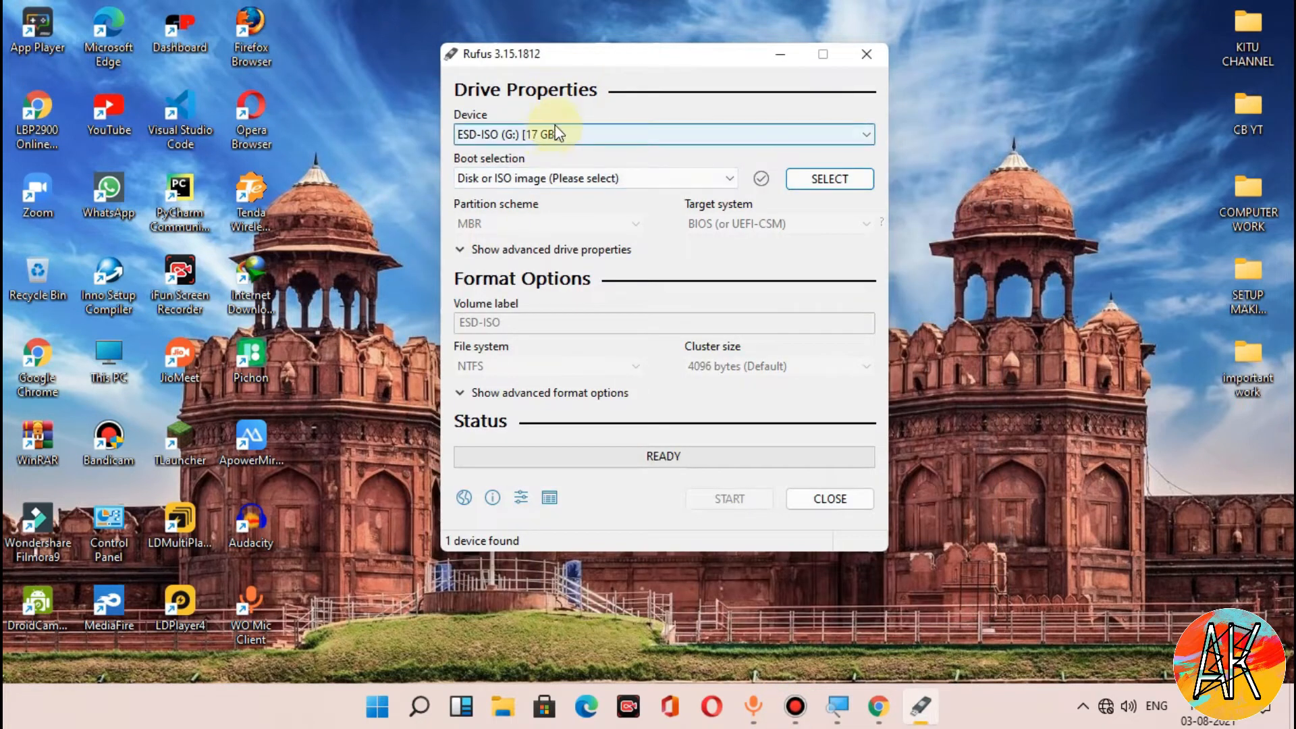
# Keep ESD-ISO (G:) as the device and choose Disk or ISO image as the boot selection
pyautogui.click(544, 135)
pyautogui.click(596, 136)
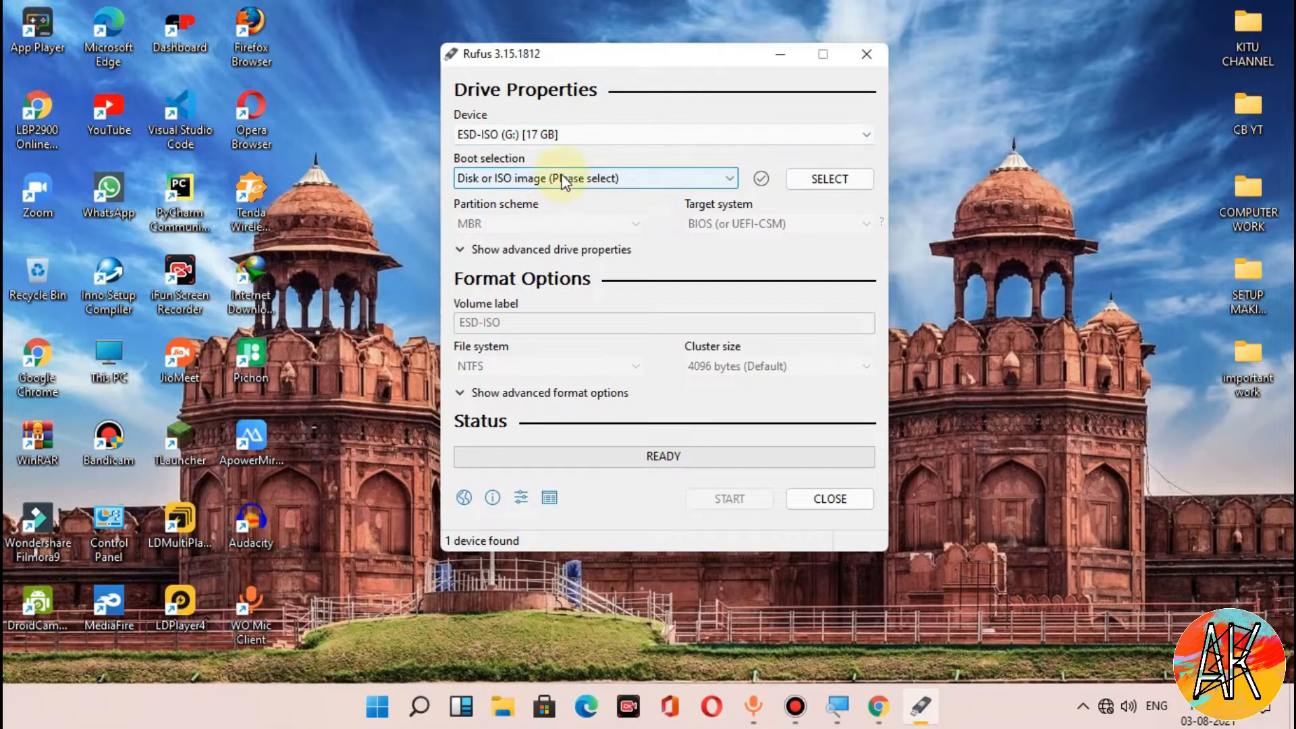
pyautogui.click(620, 180)
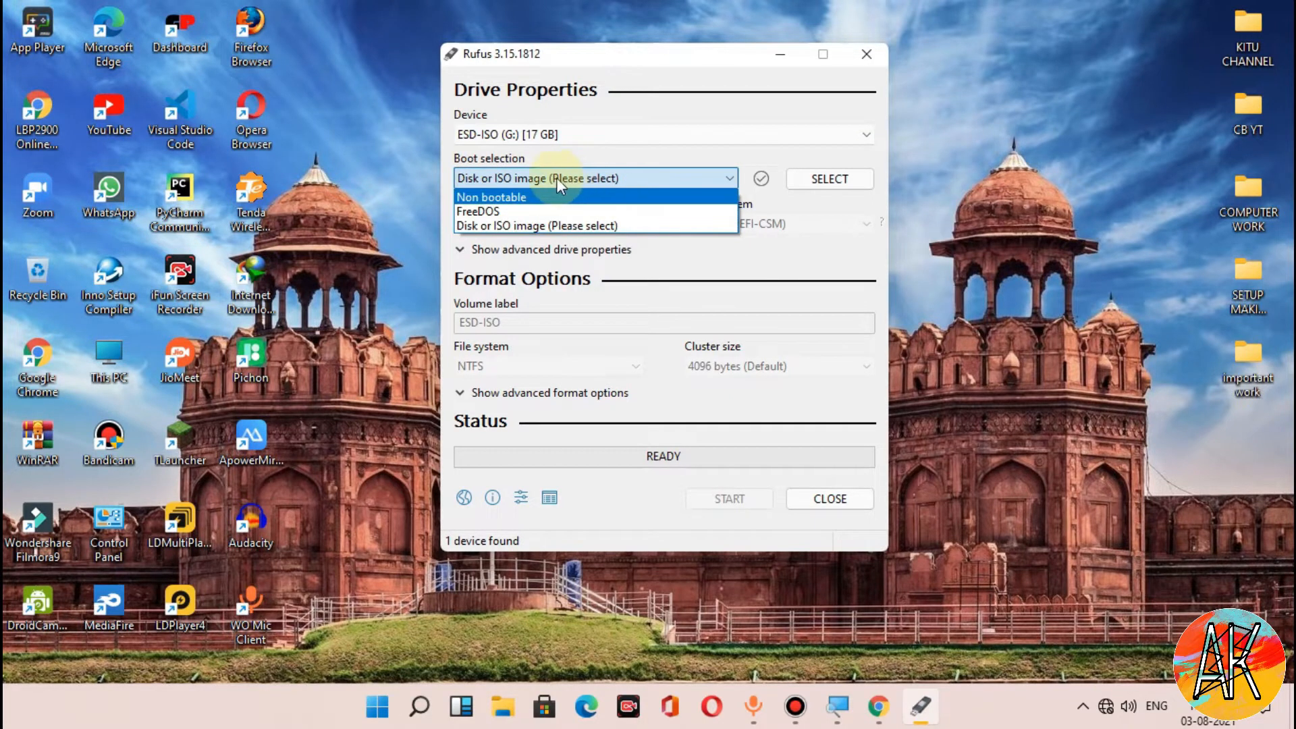
pyautogui.click(575, 175)
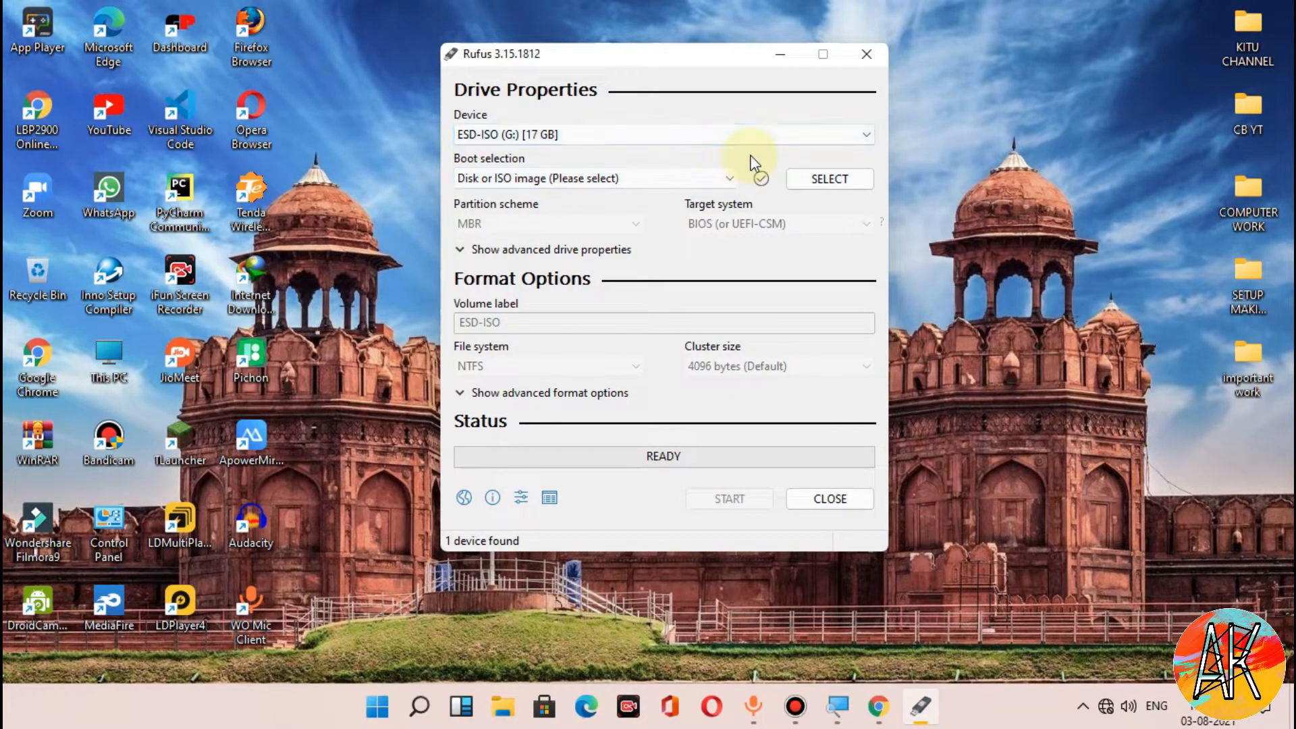
pyautogui.click(533, 183)
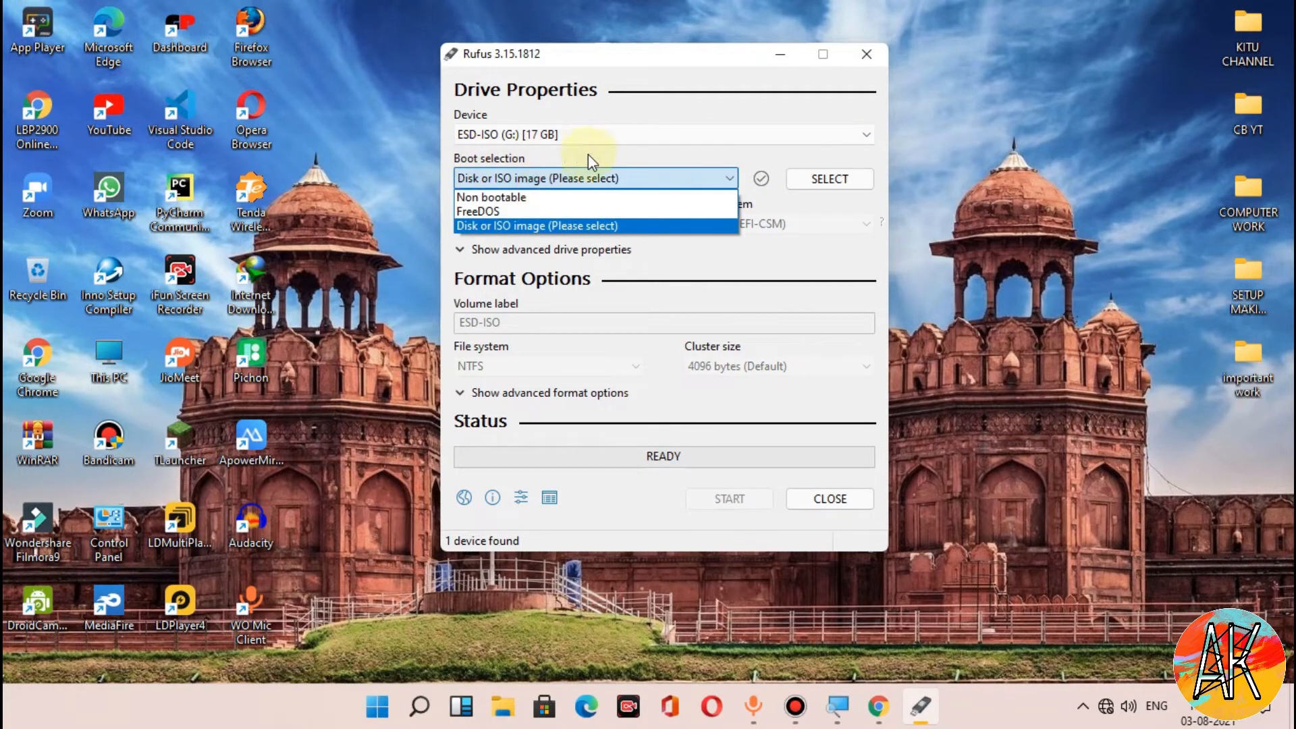
pyautogui.click(481, 226)
# Load the Windows ISO file from the Desktop folder as the boot image
pyautogui.click(802, 189)
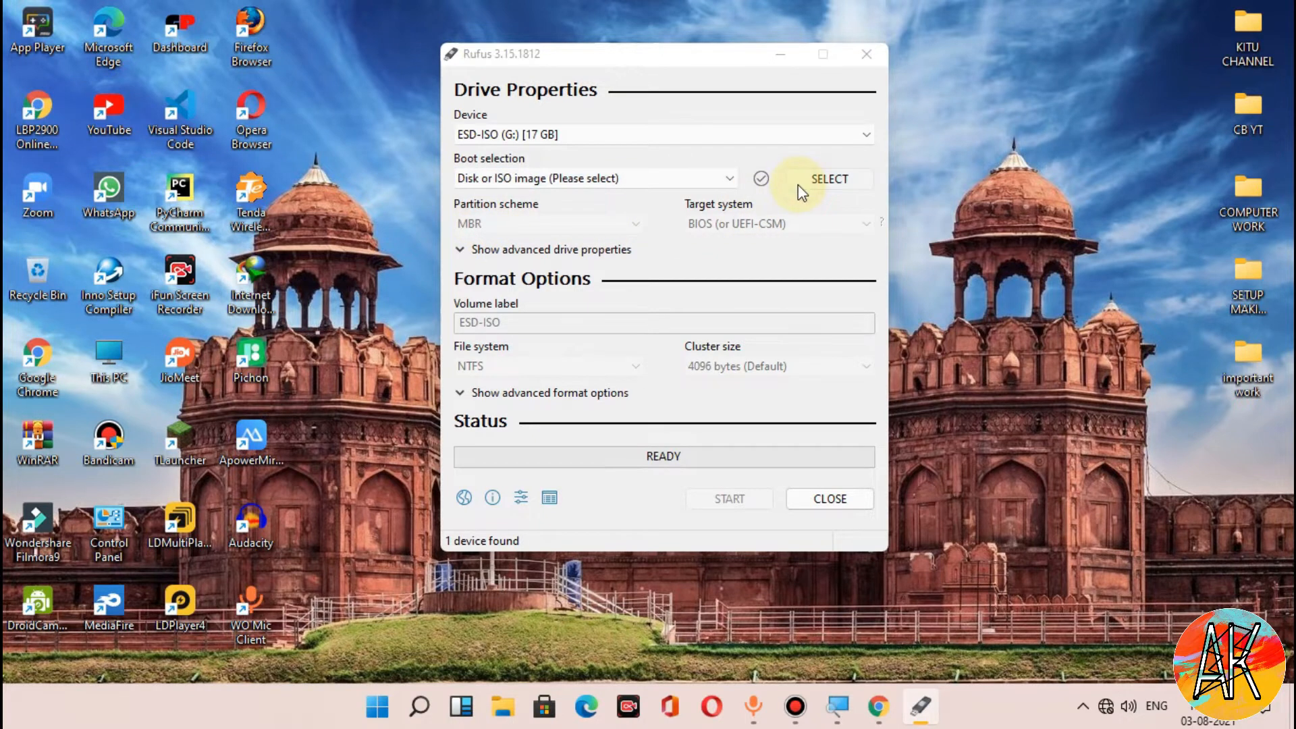
pyautogui.scroll(3, 498, 317)
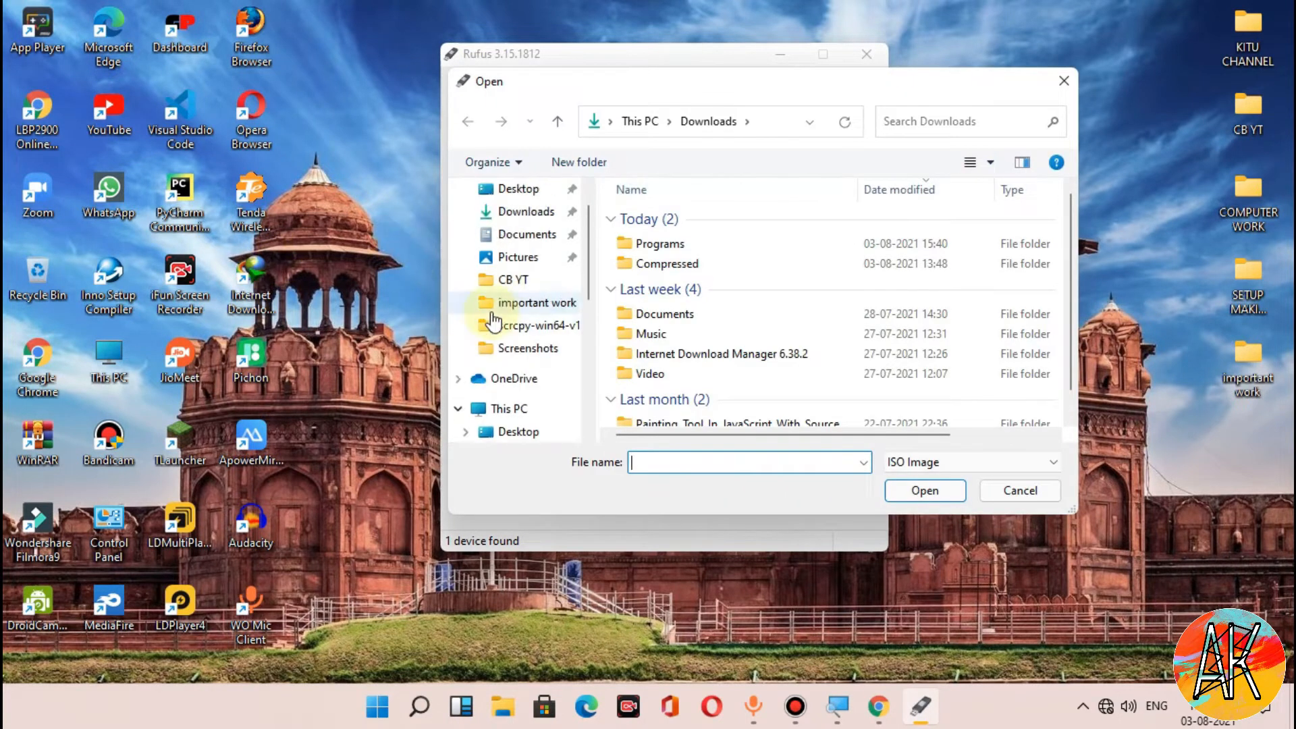
pyautogui.click(531, 224)
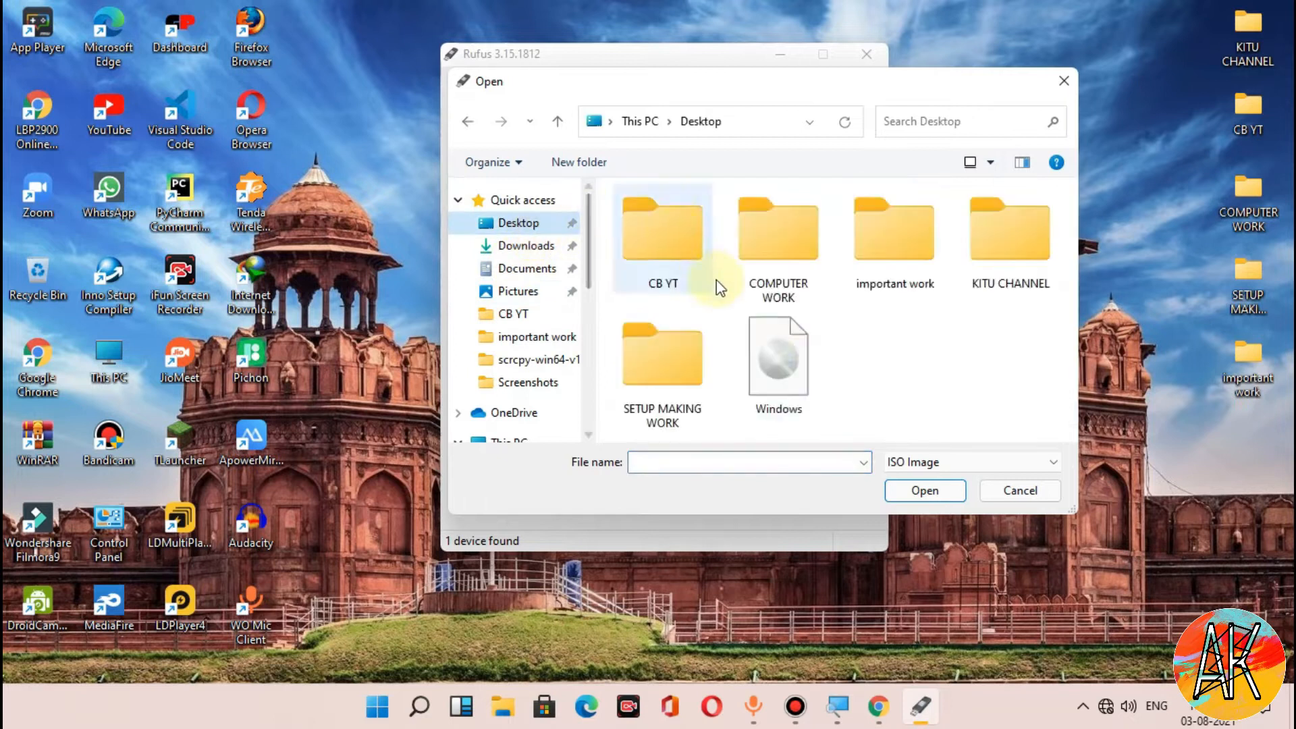
pyautogui.doubleClick(775, 344)
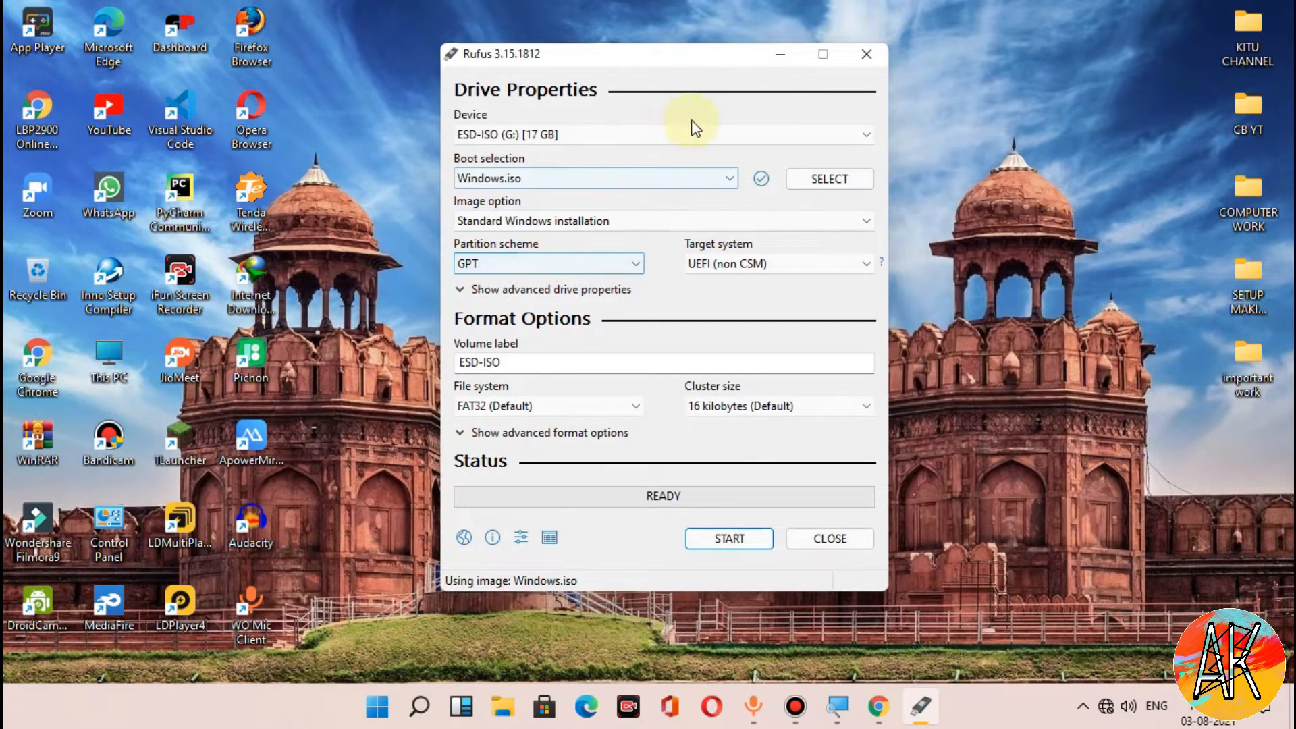
# Choose Standard Windows installation as the image option
pyautogui.click(581, 220)
pyautogui.click(582, 221)
pyautogui.click(574, 221)
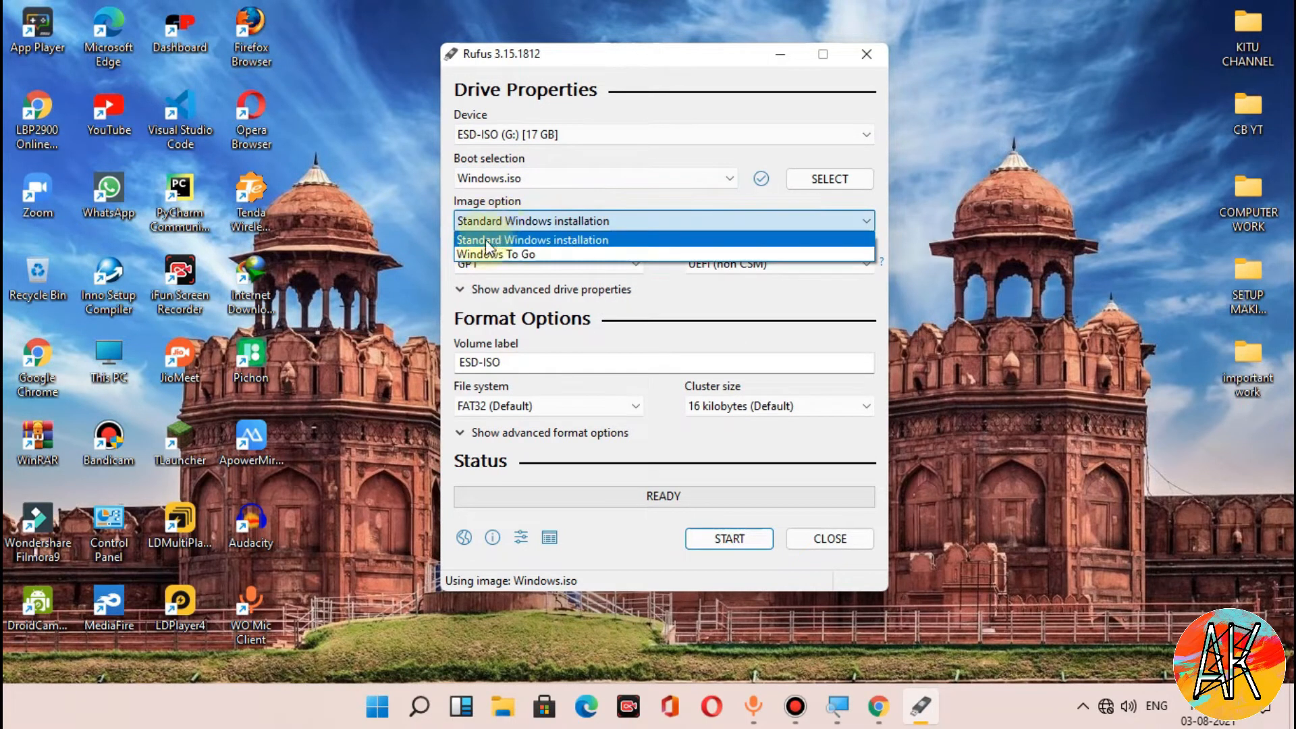
pyautogui.click(531, 241)
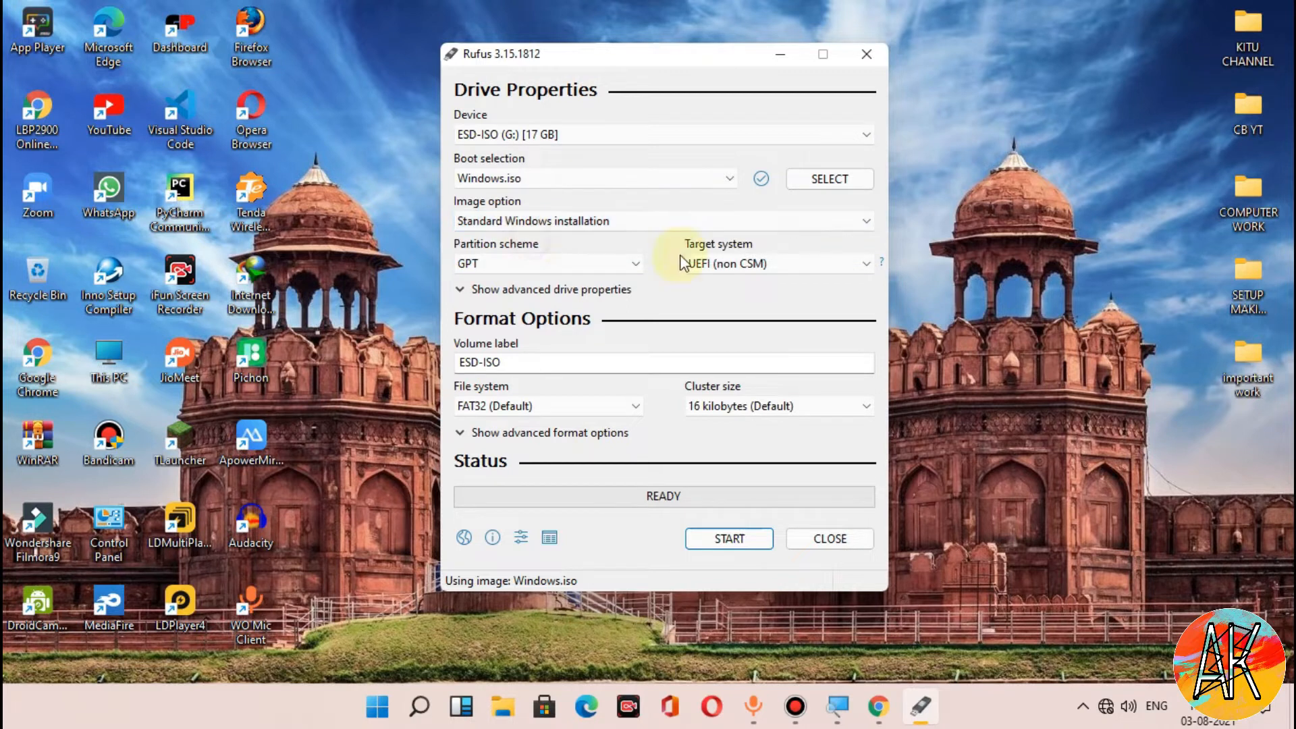
# Switch the partition scheme to MBR and back to GPT
pyautogui.click(548, 262)
pyautogui.click(549, 262)
pyautogui.click(549, 260)
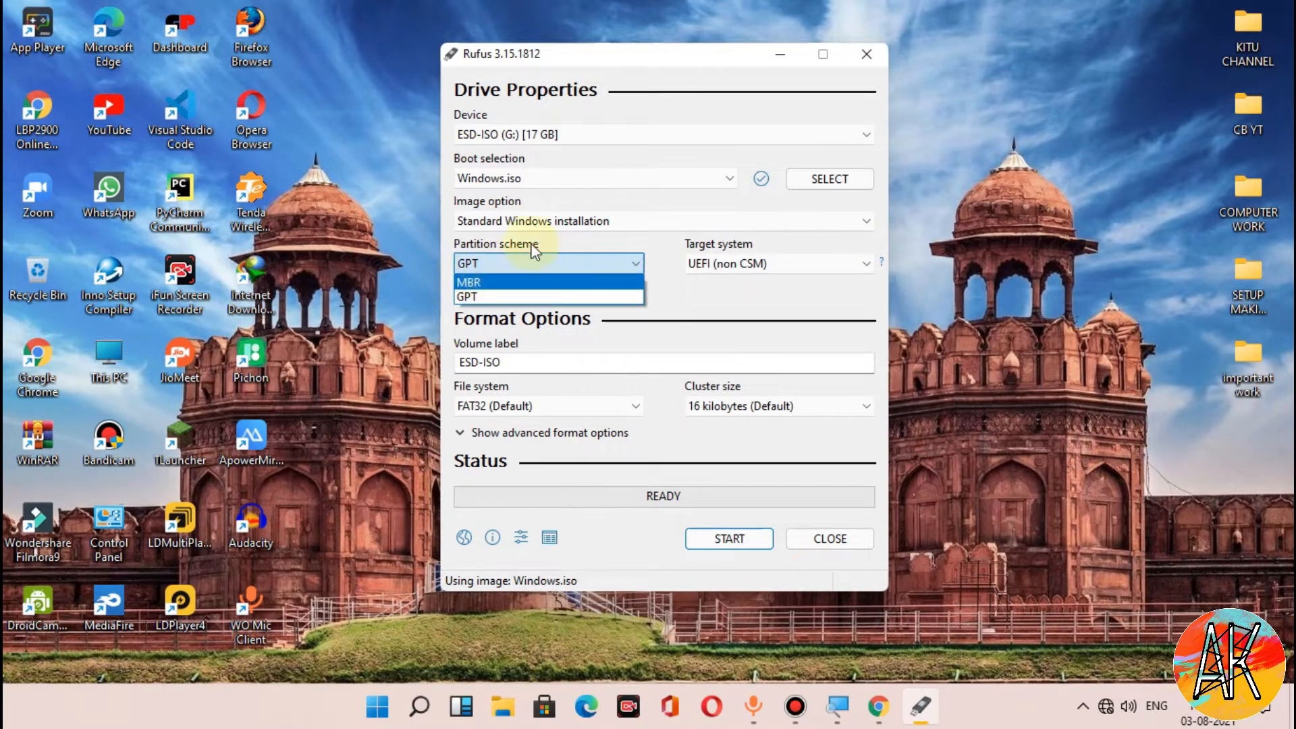
pyautogui.click(532, 251)
pyautogui.click(526, 257)
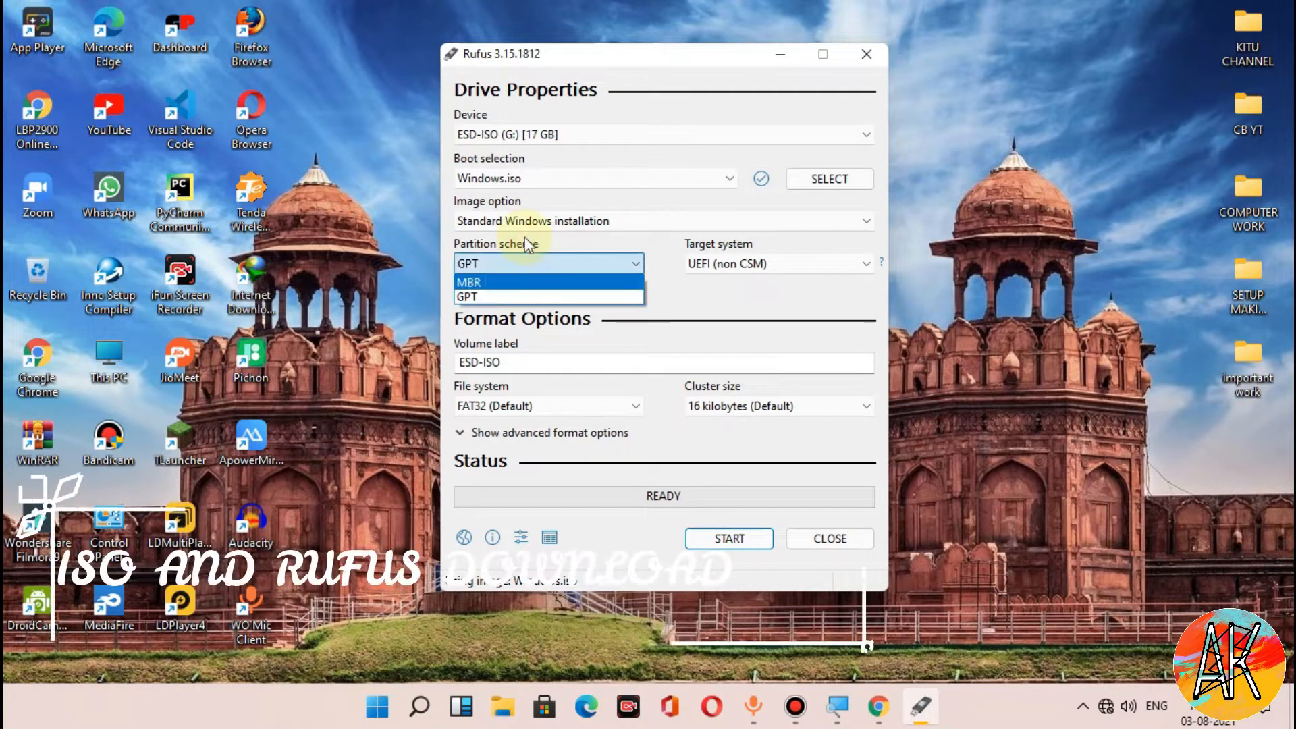
pyautogui.click(509, 284)
pyautogui.click(505, 264)
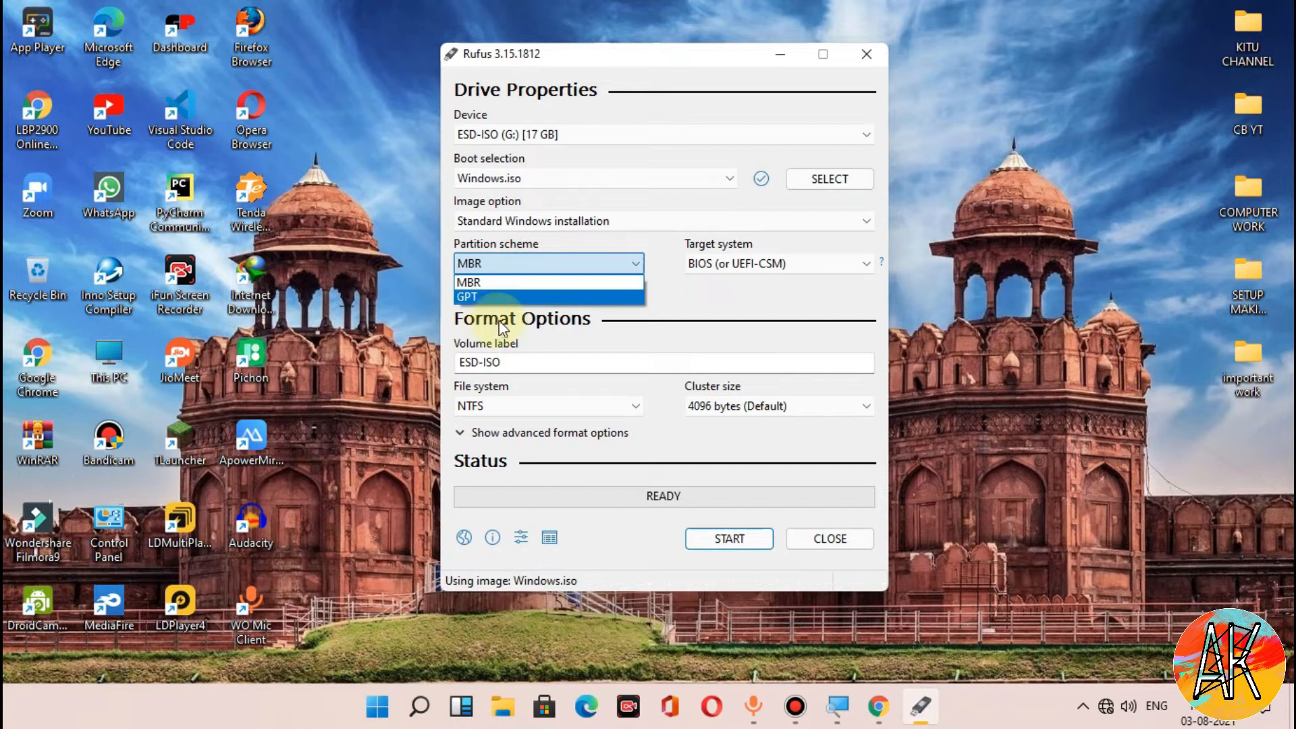
pyautogui.click(531, 297)
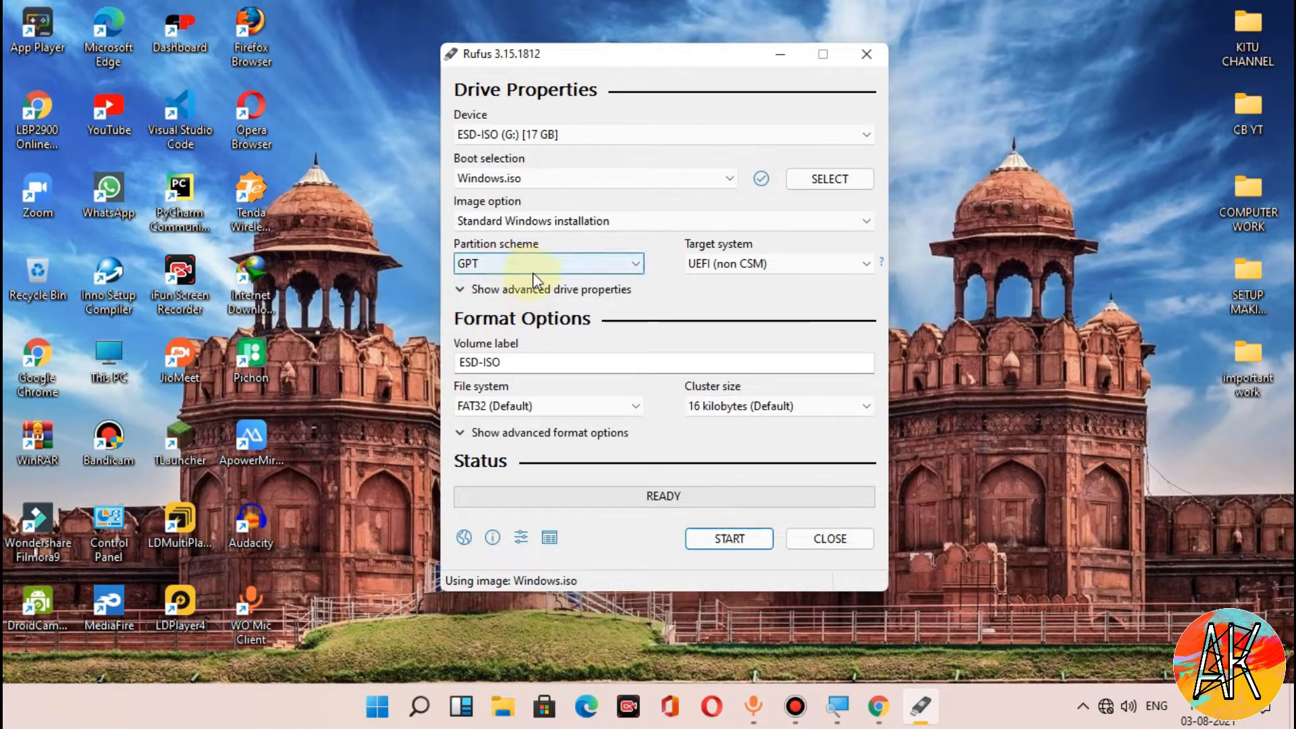
# Search Windows for "computer", open Computer Management, and minimize the Rufus window
pyautogui.click(495, 716)
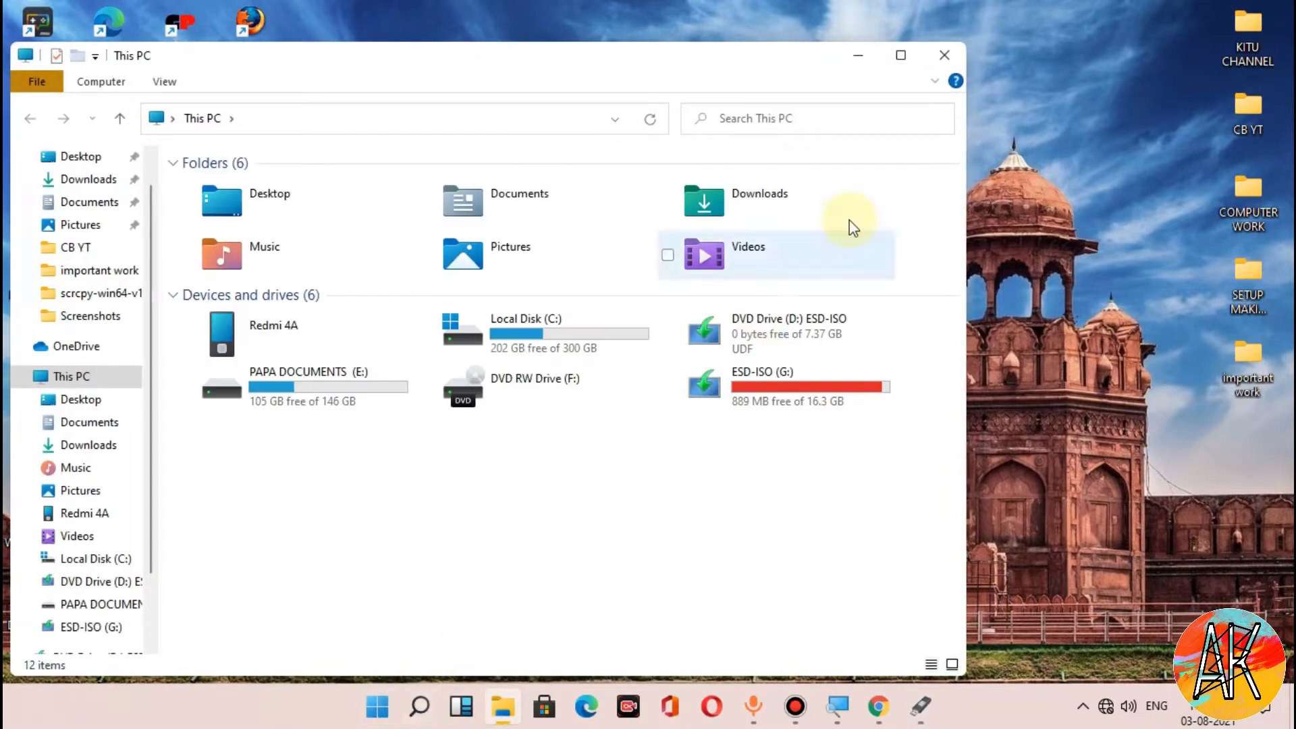
pyautogui.click(925, 54)
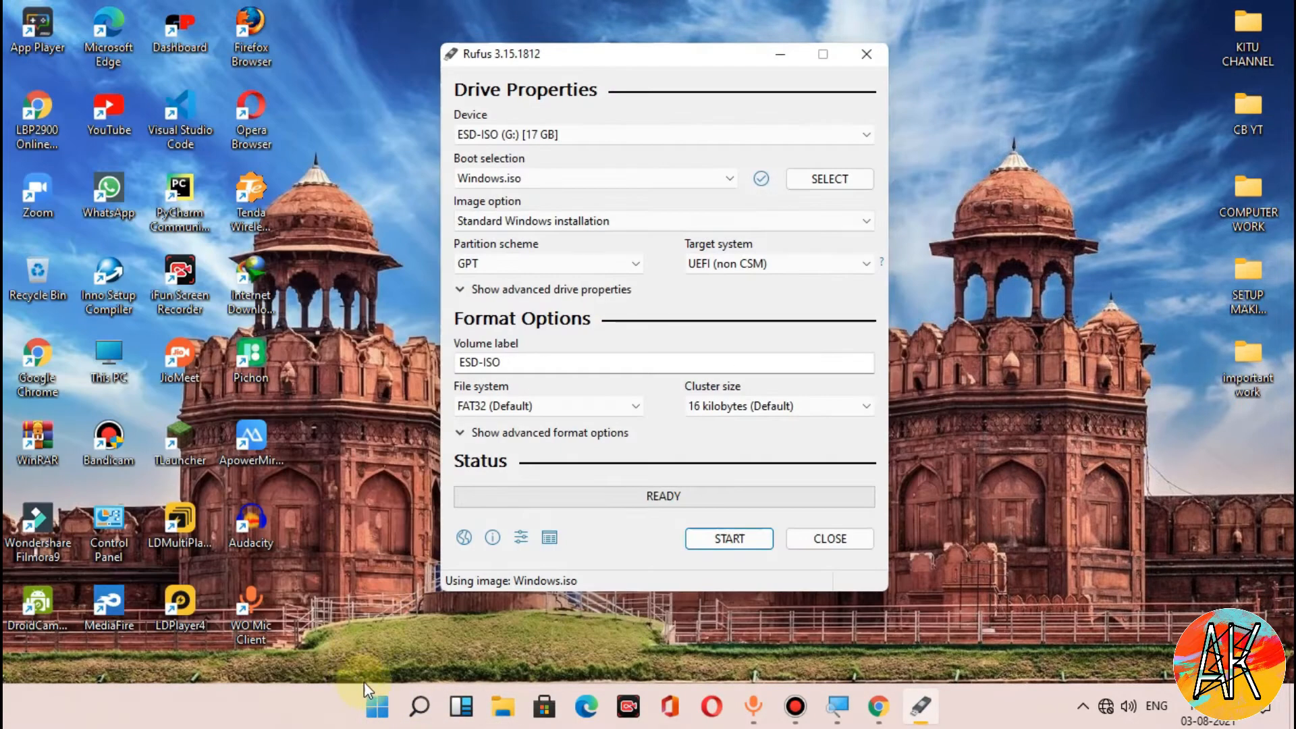
pyautogui.click(421, 708)
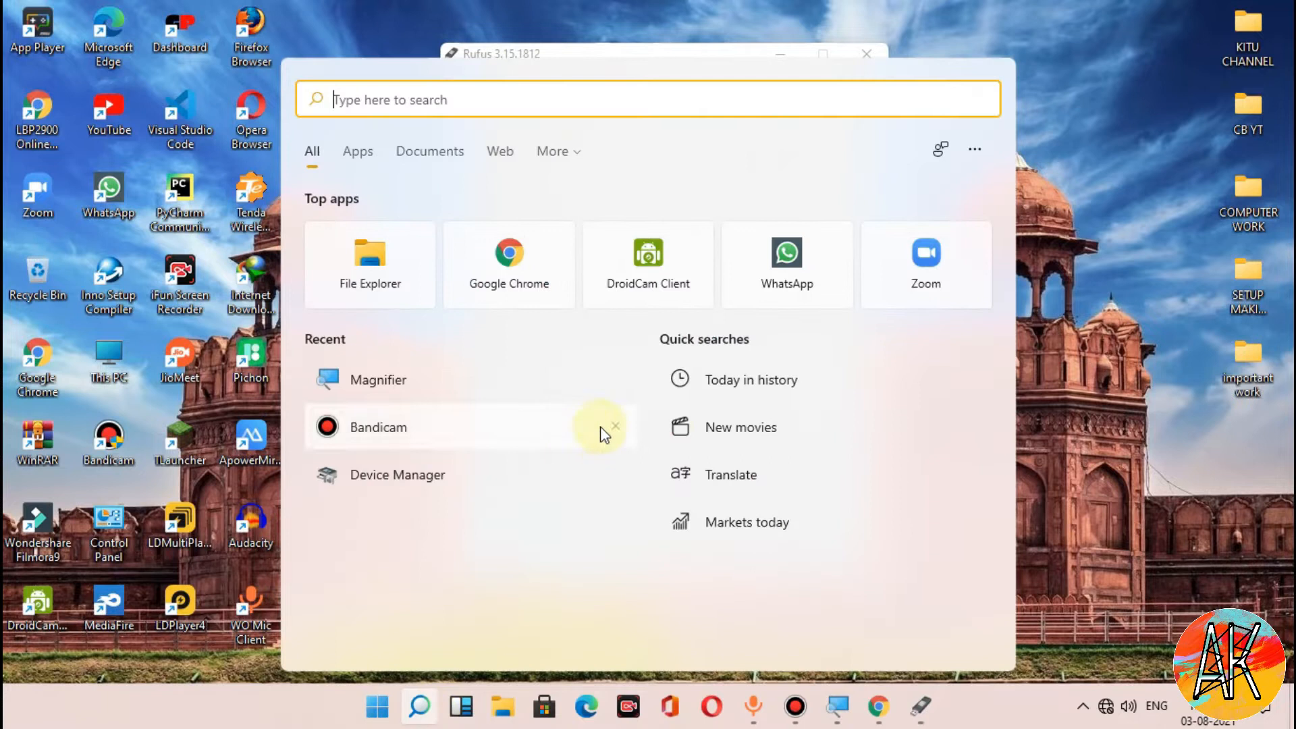
pyautogui.write('computer')
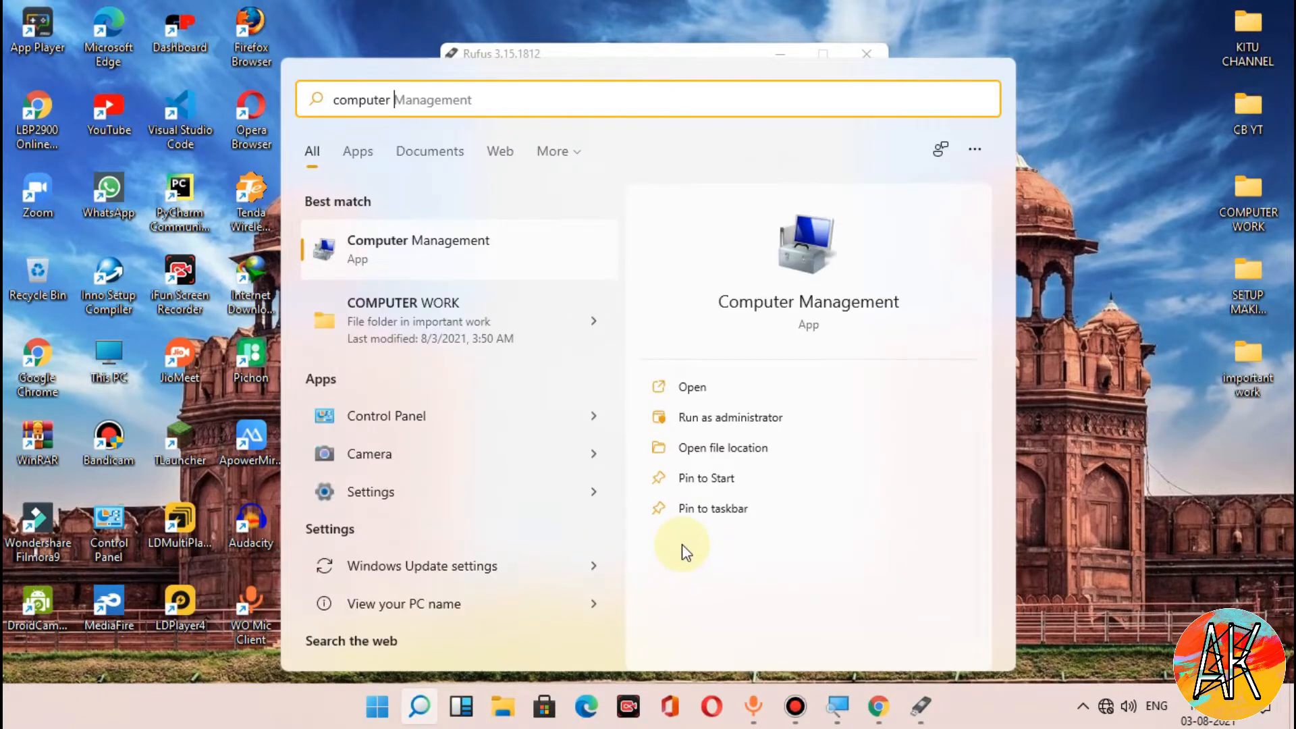
pyautogui.press('Escape')
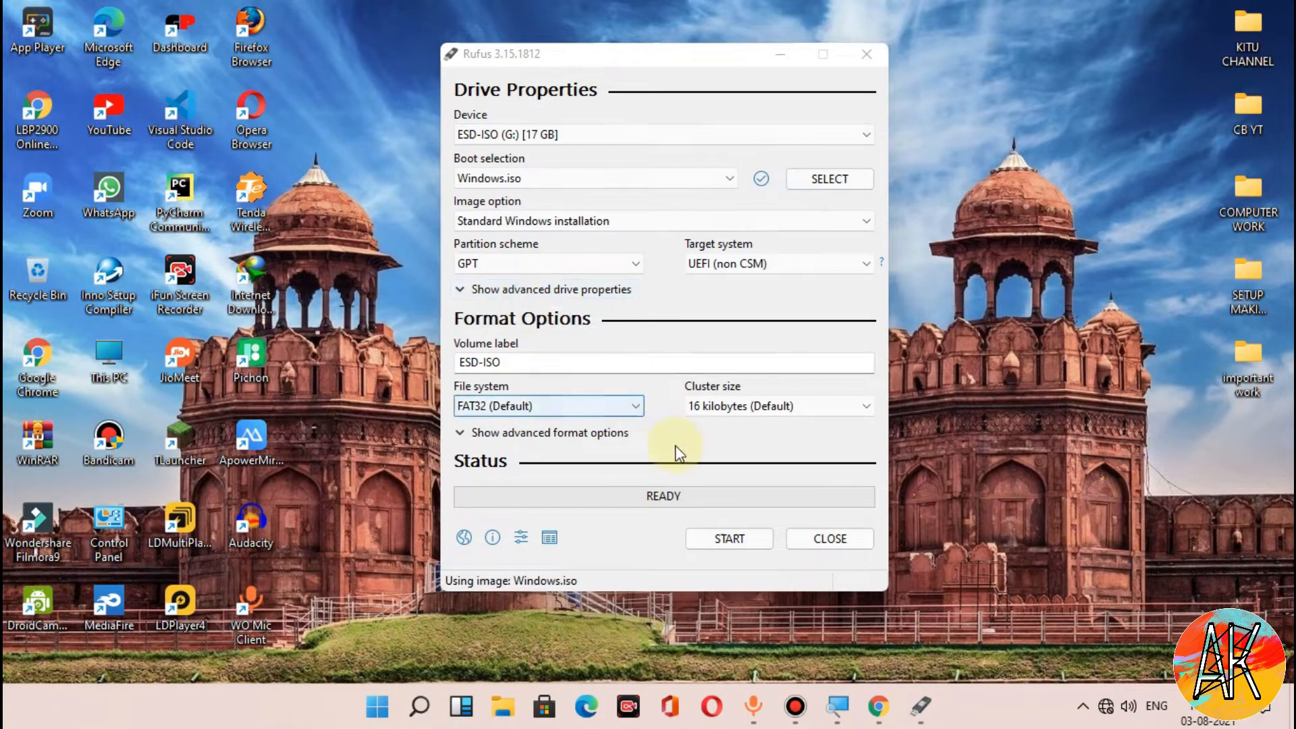
pyautogui.click(794, 52)
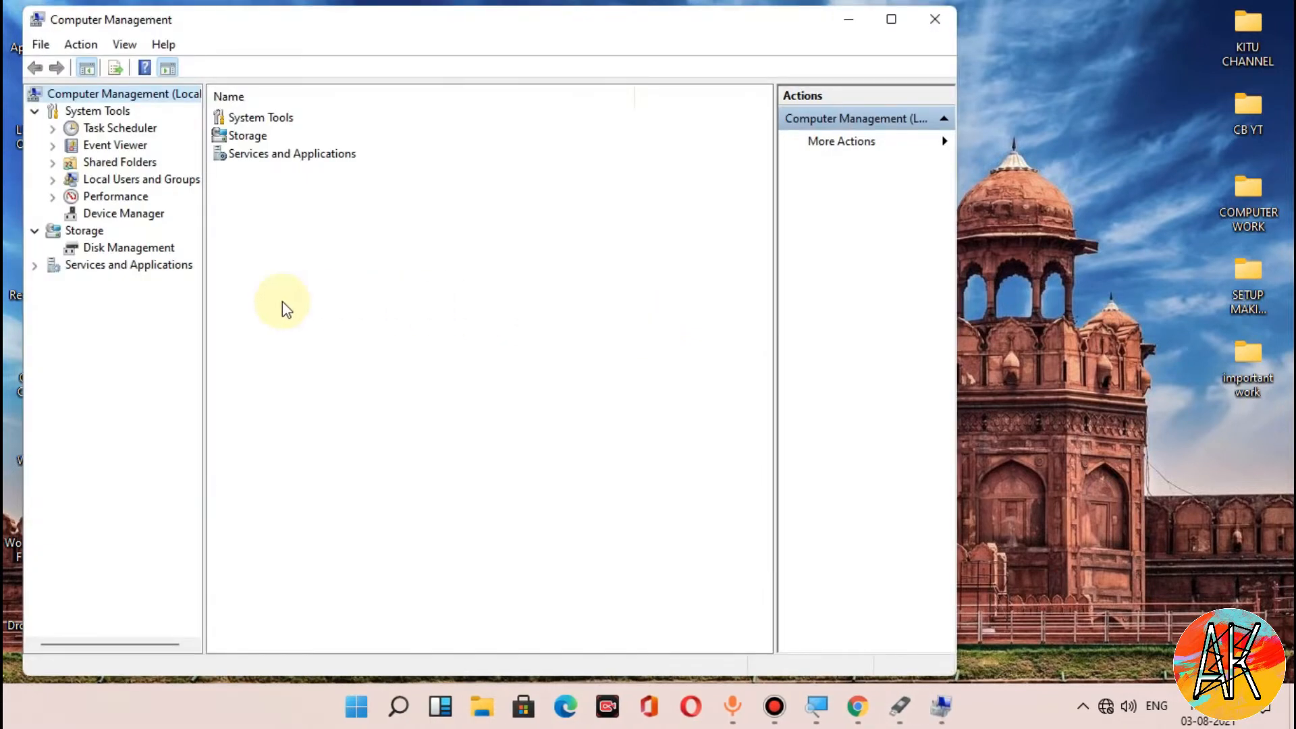
# Show Disk Management in Computer Management and maximize the window to view all volume details
pyautogui.click(148, 250)
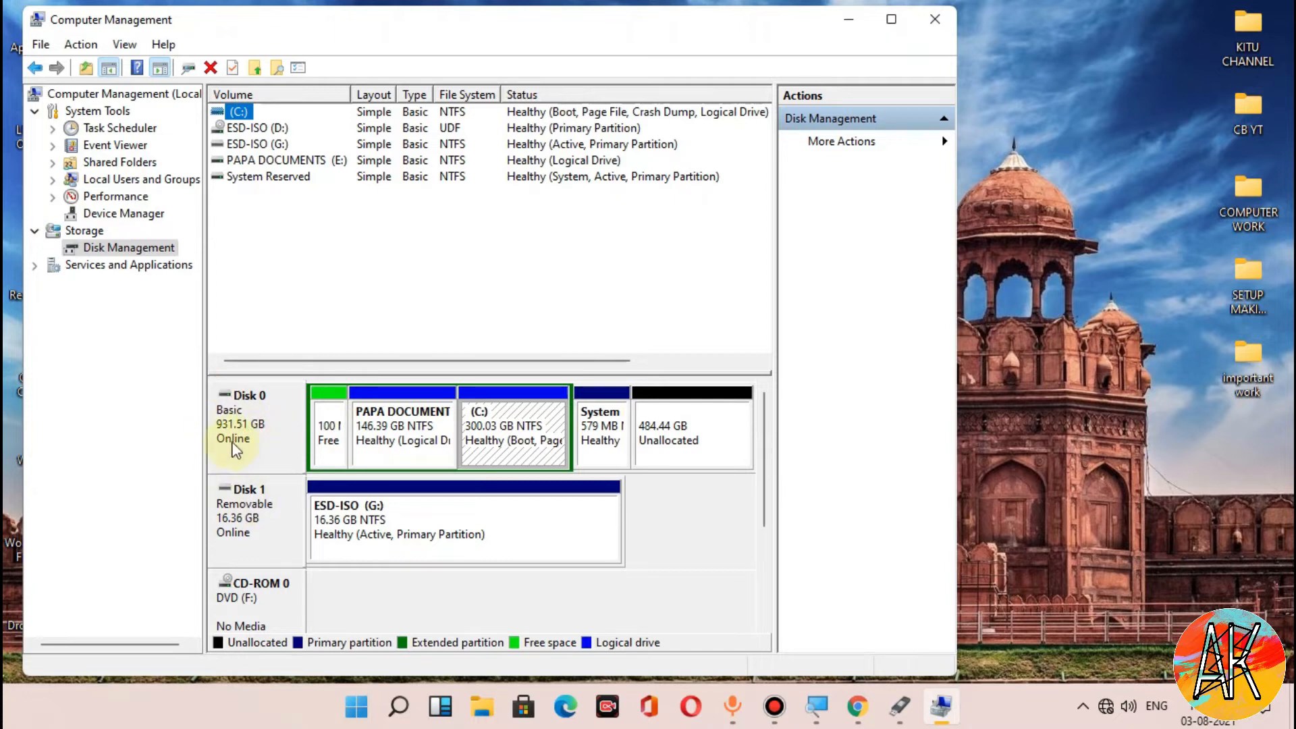
pyautogui.hscroll(3, 572, 272)
pyautogui.hscroll(-2, 749, 175)
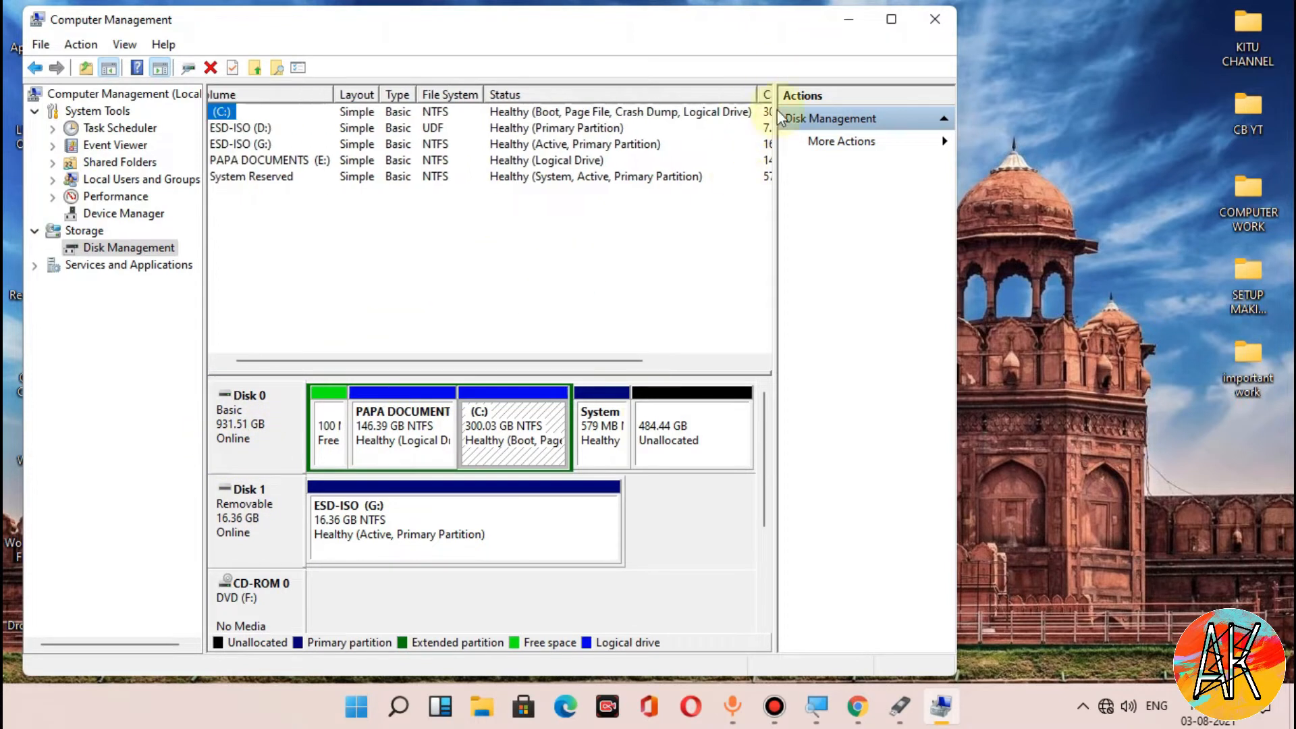
pyautogui.click(891, 20)
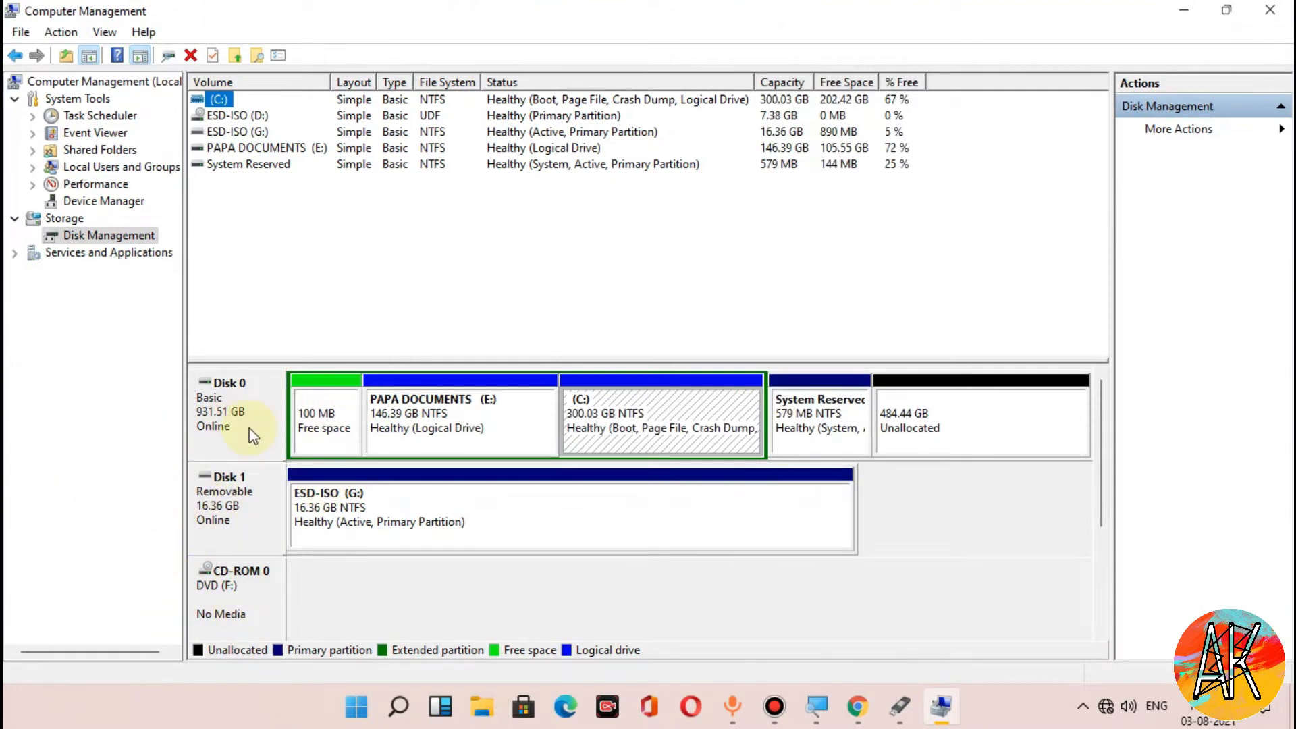
# Open the properties of Disk 0 and check its partition style in the volume information
pyautogui.click(219, 423)
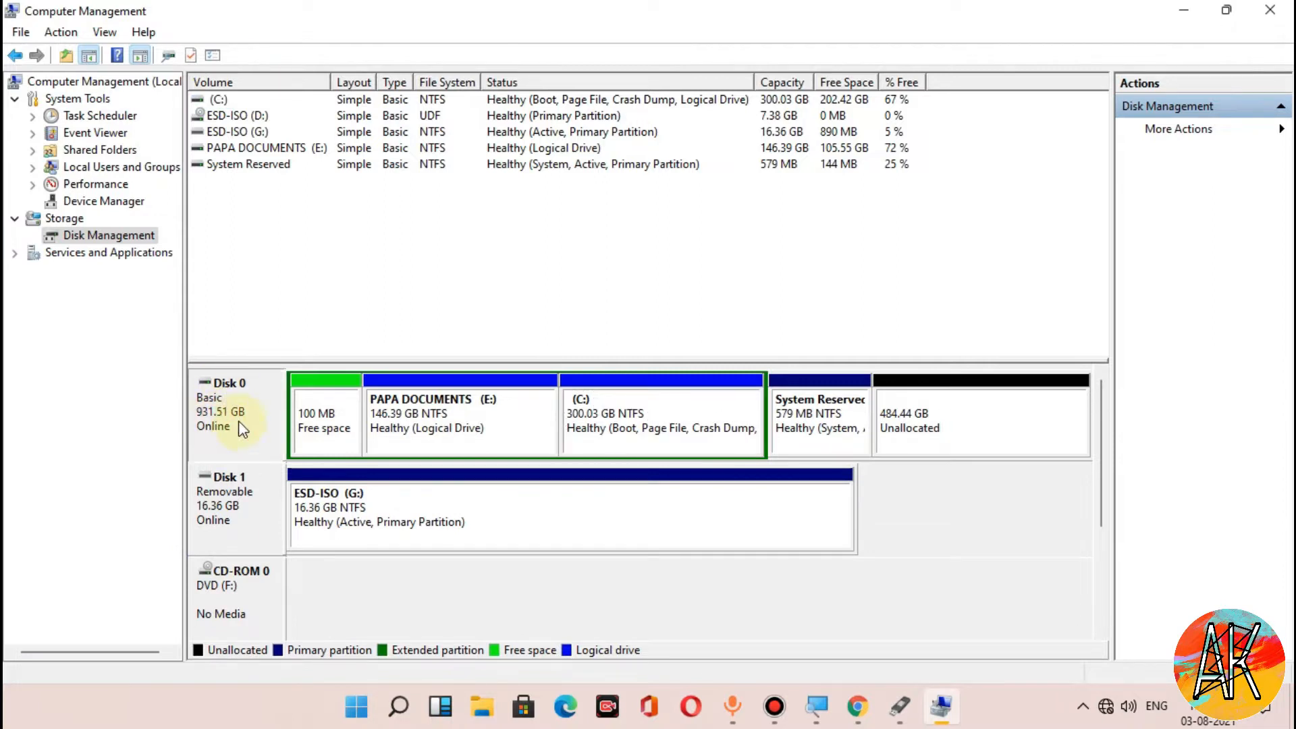
pyautogui.rightClick(227, 420)
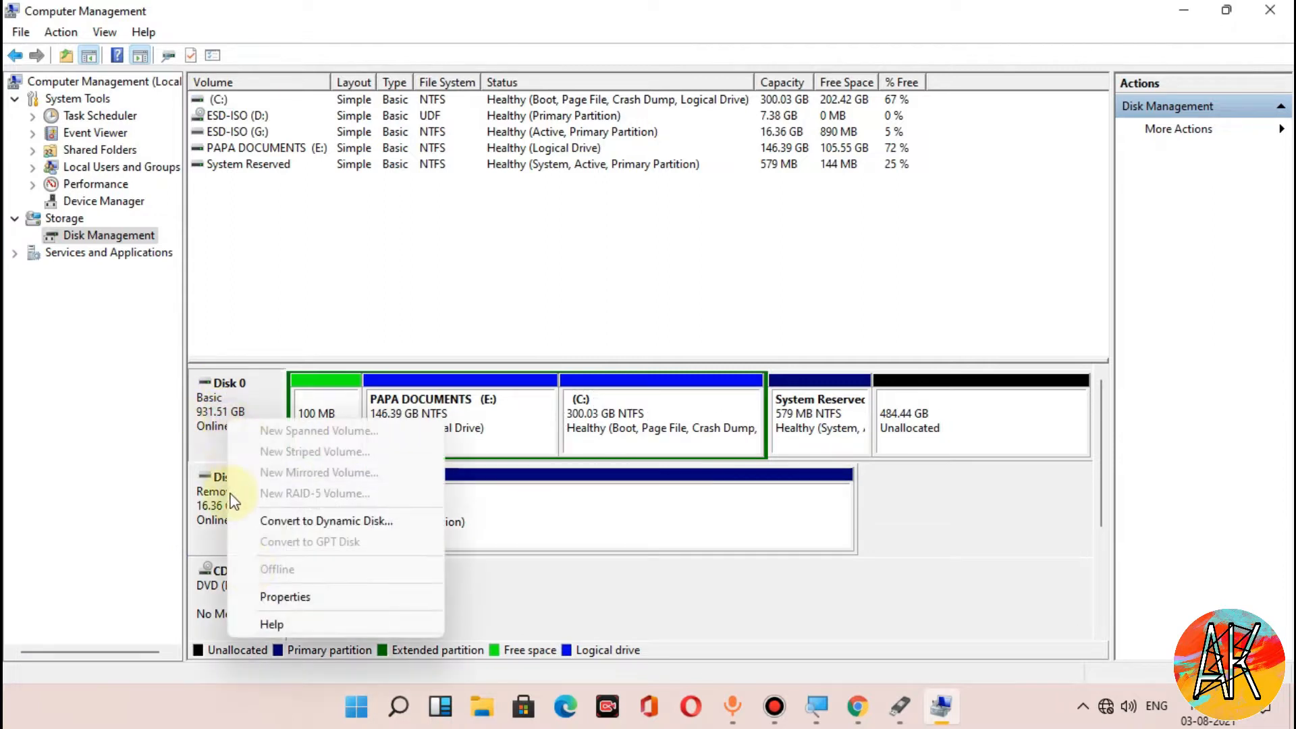
pyautogui.click(258, 596)
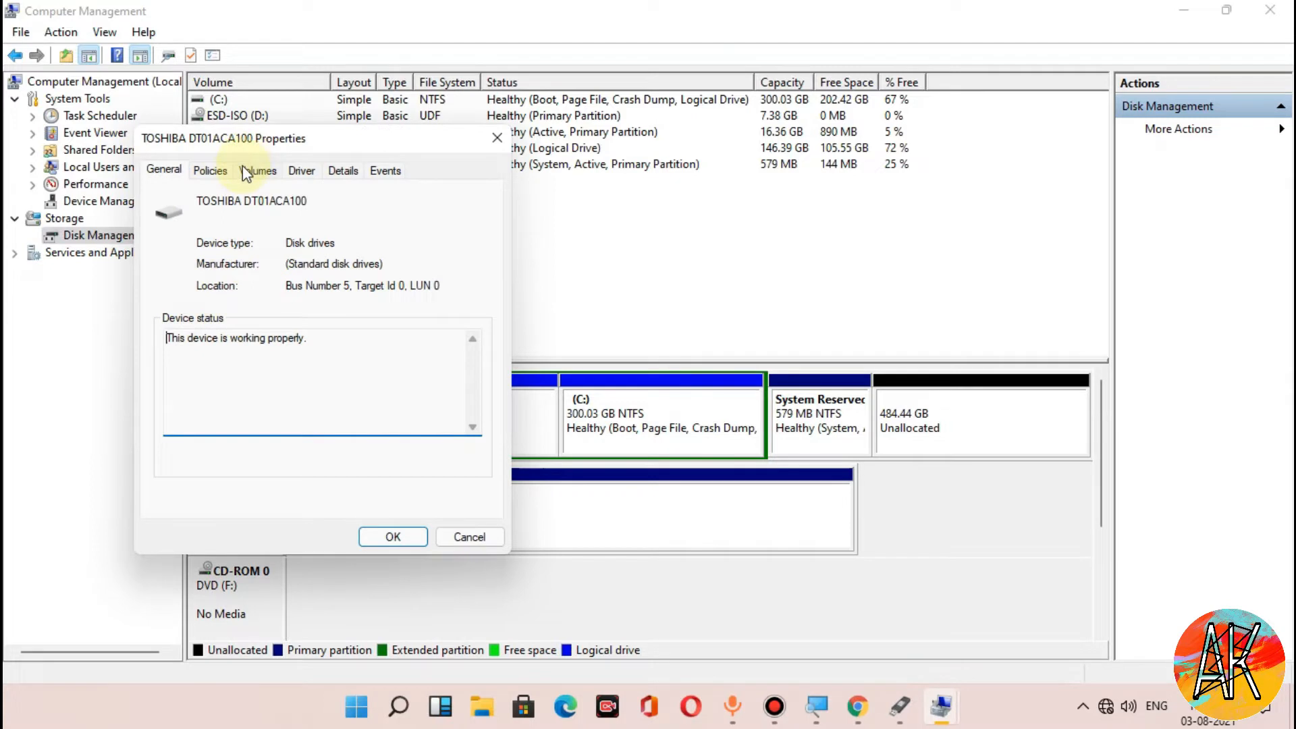
pyautogui.click(243, 169)
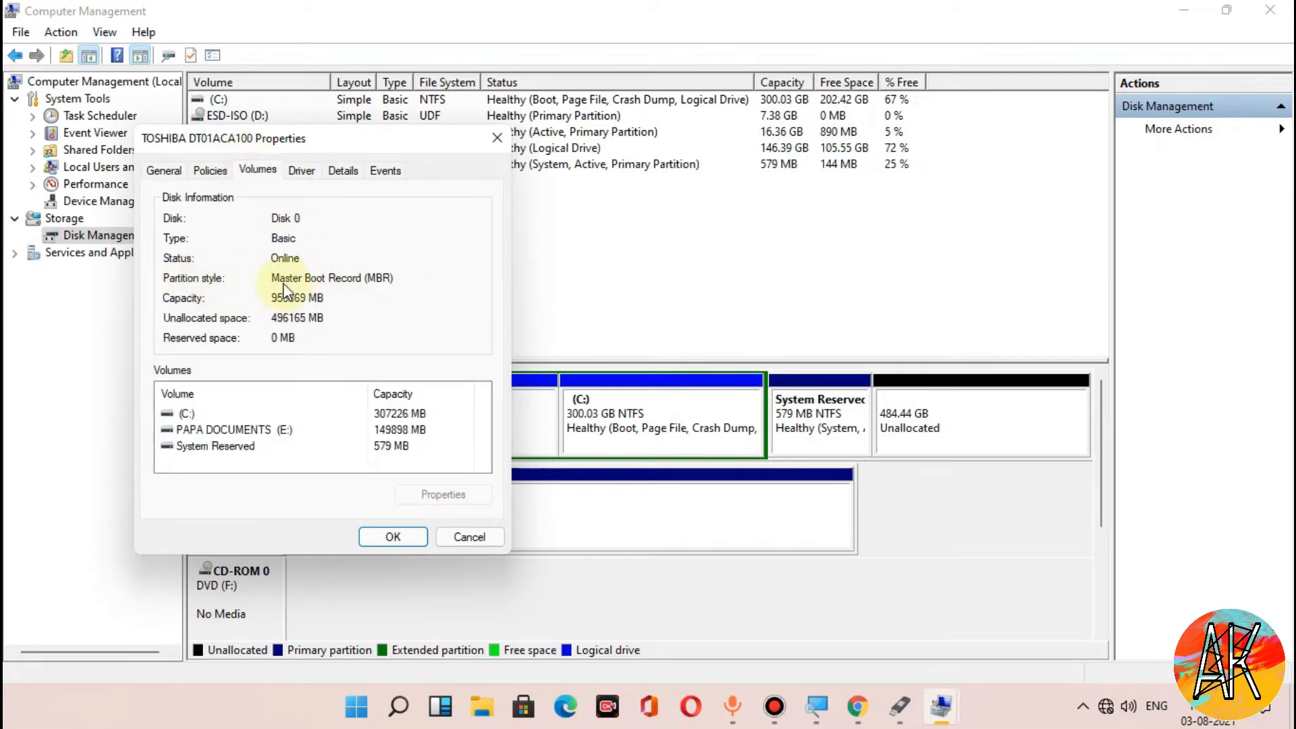
# Minimize Computer Management, bring Rufus back up, and set the partition scheme to MBR
pyautogui.click(1183, 10)
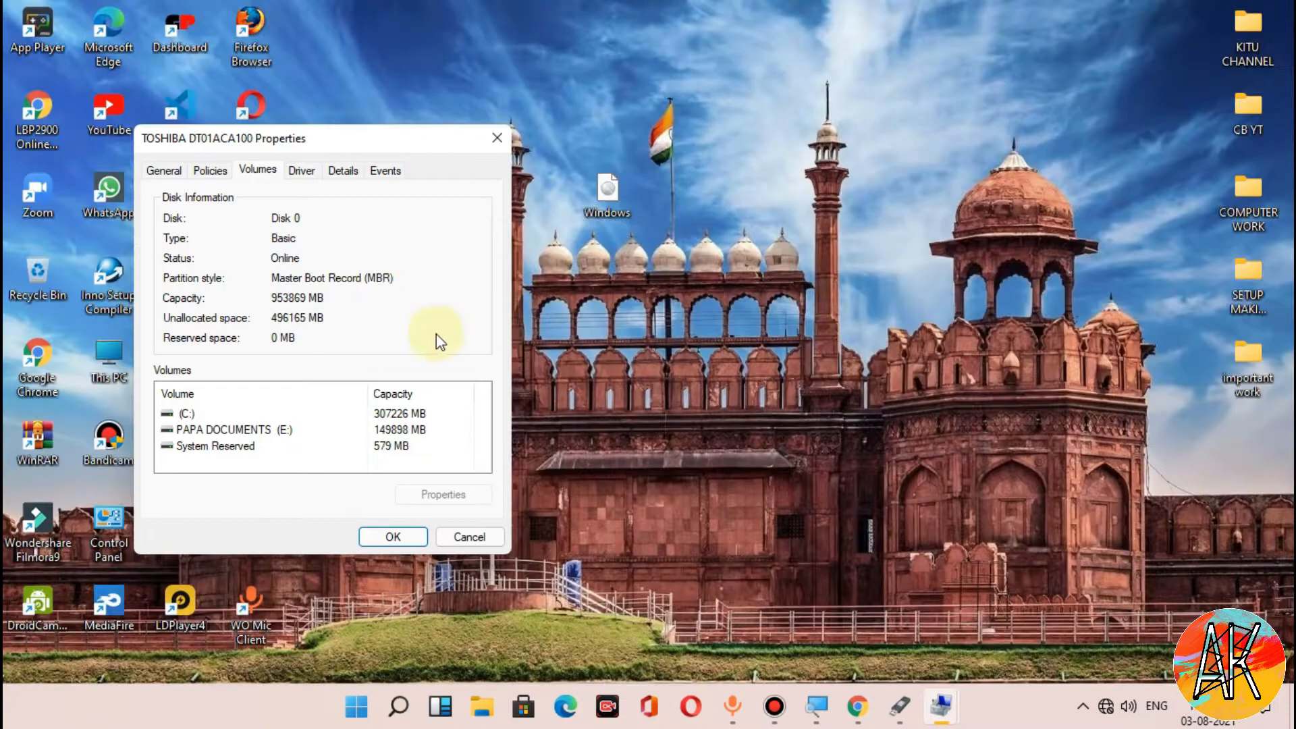
pyautogui.click(900, 705)
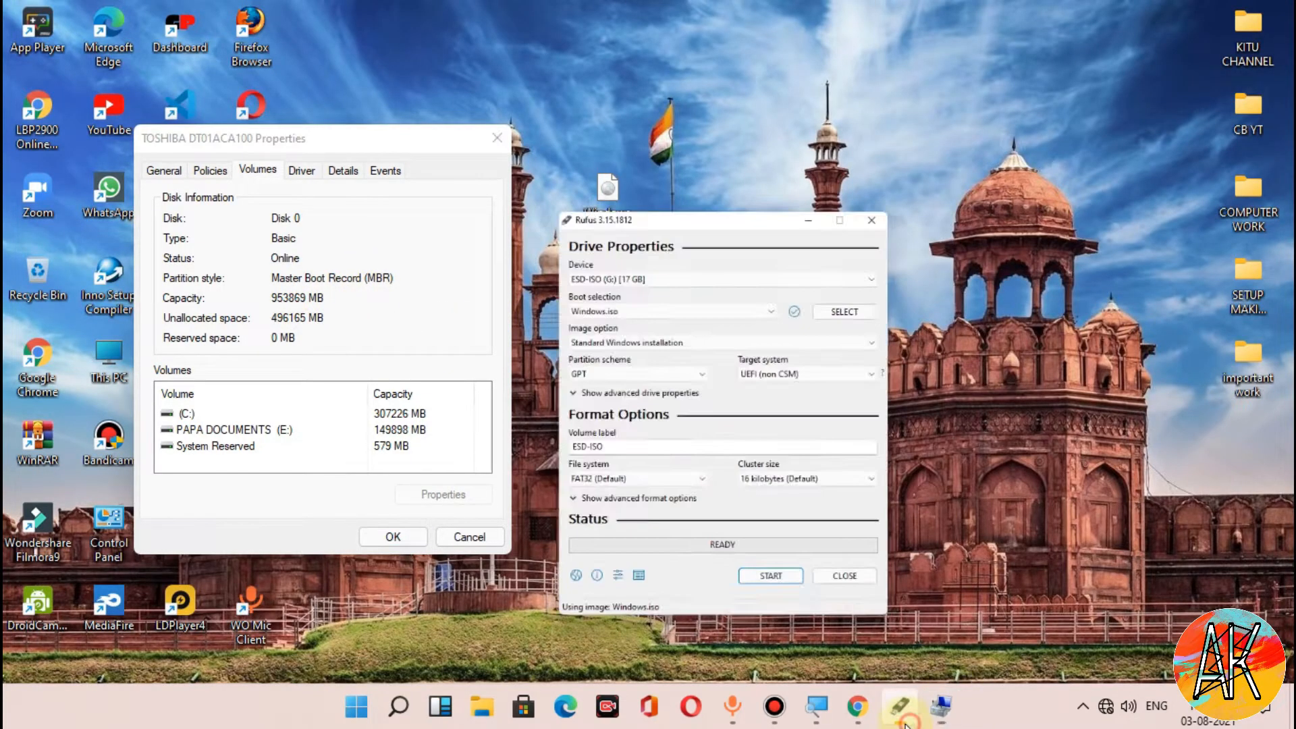
pyautogui.click(585, 263)
pyautogui.click(514, 278)
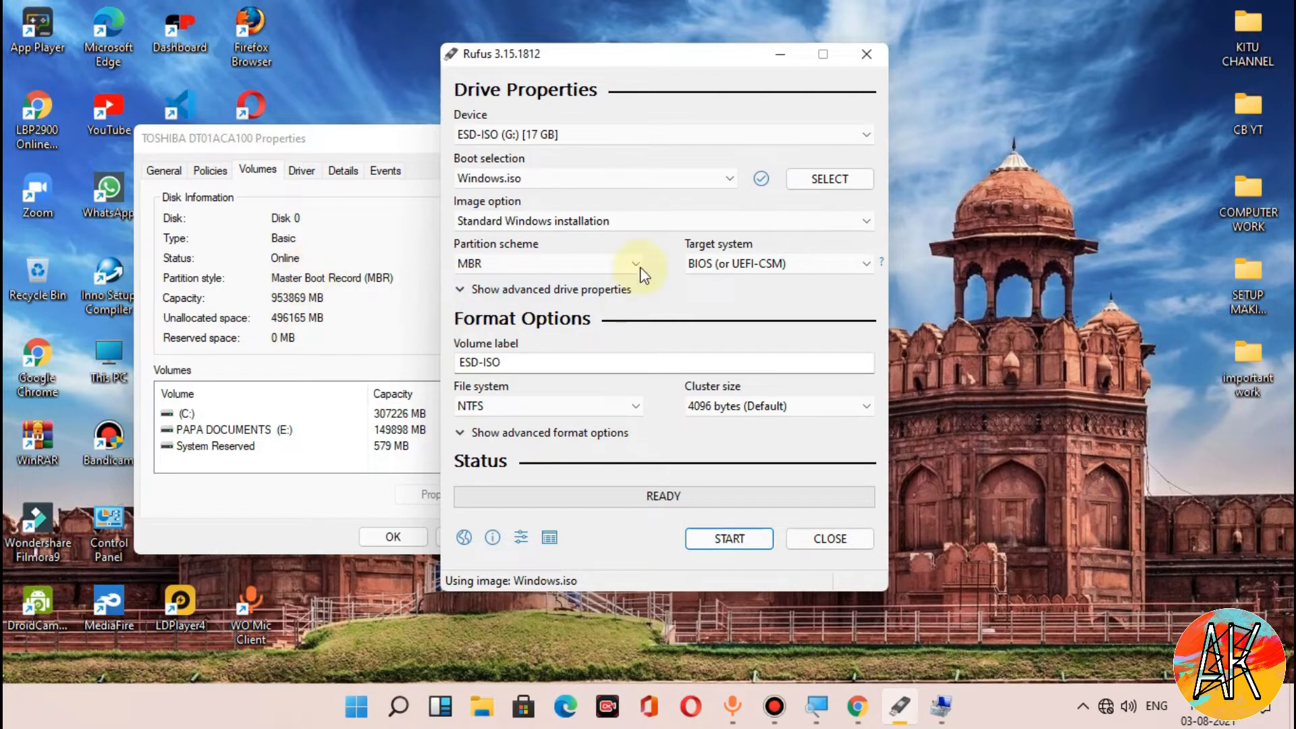
# Switch the partition scheme to GPT and return it to MBR
pyautogui.click(596, 269)
pyautogui.click(539, 297)
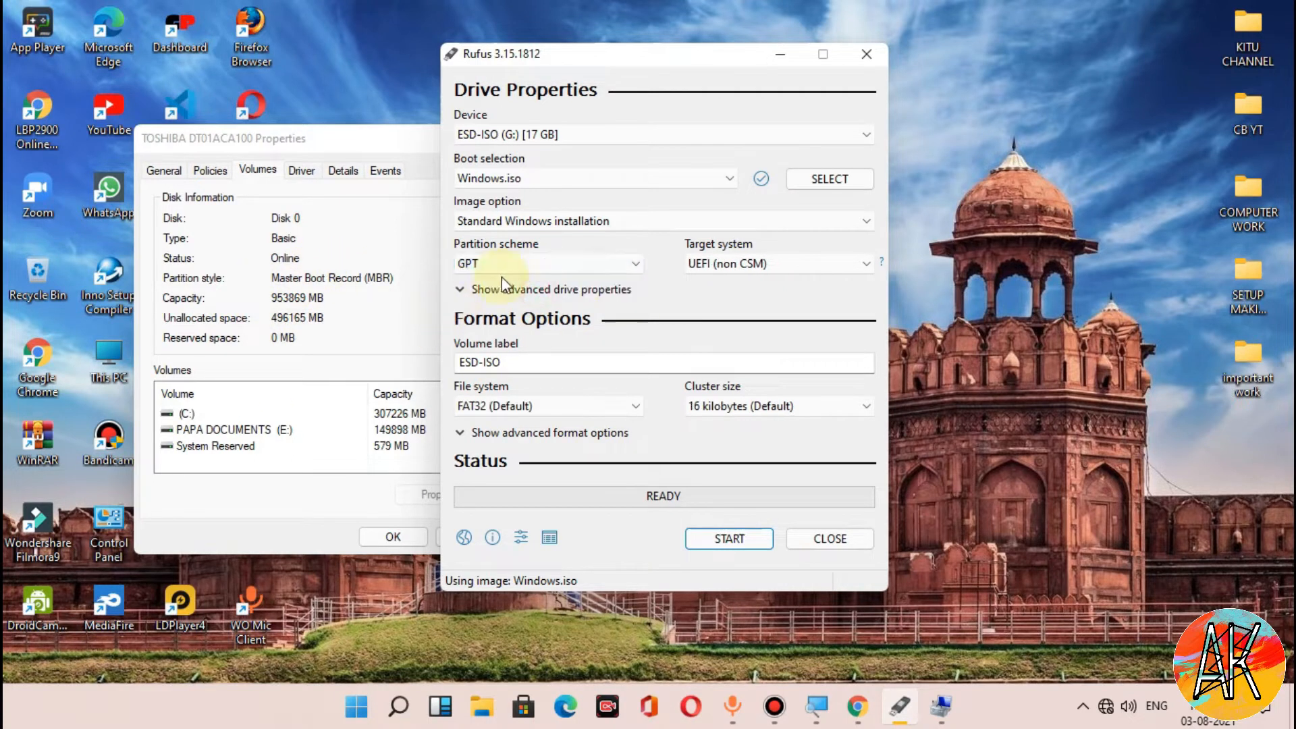
pyautogui.click(514, 265)
pyautogui.click(500, 282)
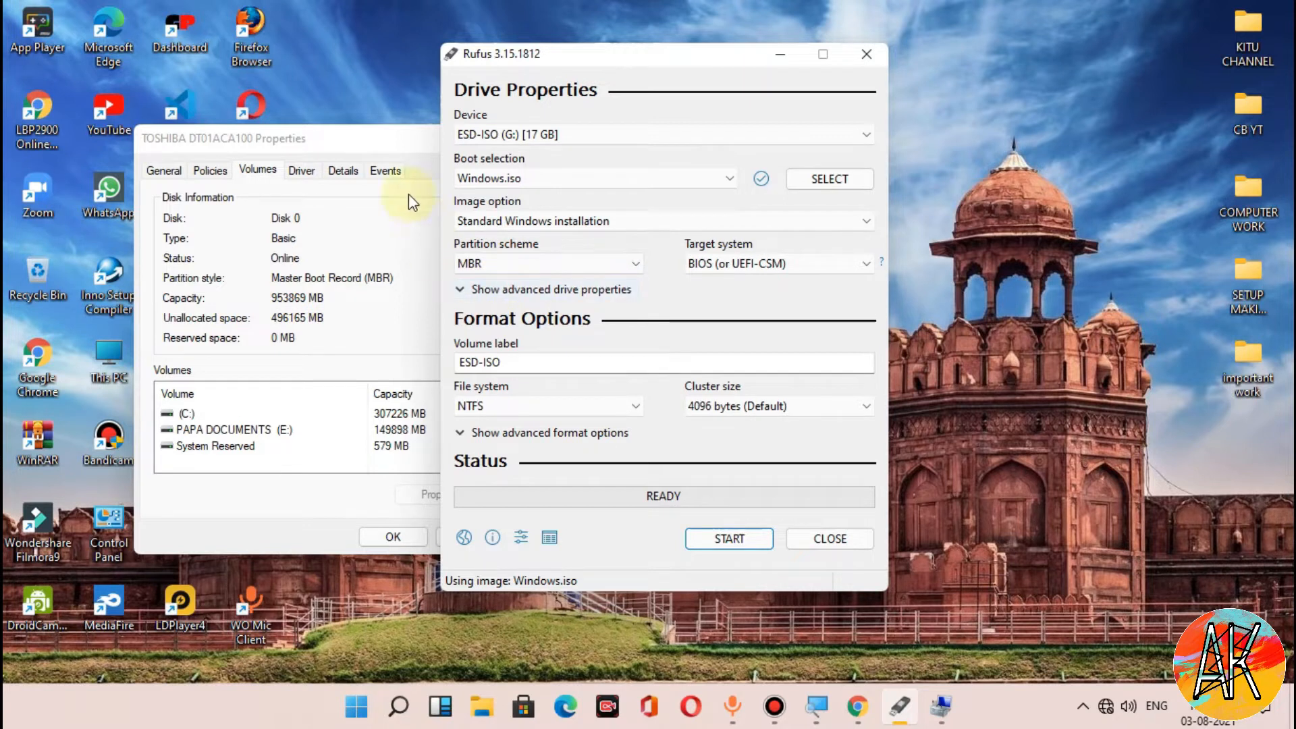
# Close the Disk 0 properties dialog, start the Rufus write to ESD-ISO (G:), and cancel it at the data-loss warning
pyautogui.click(404, 136)
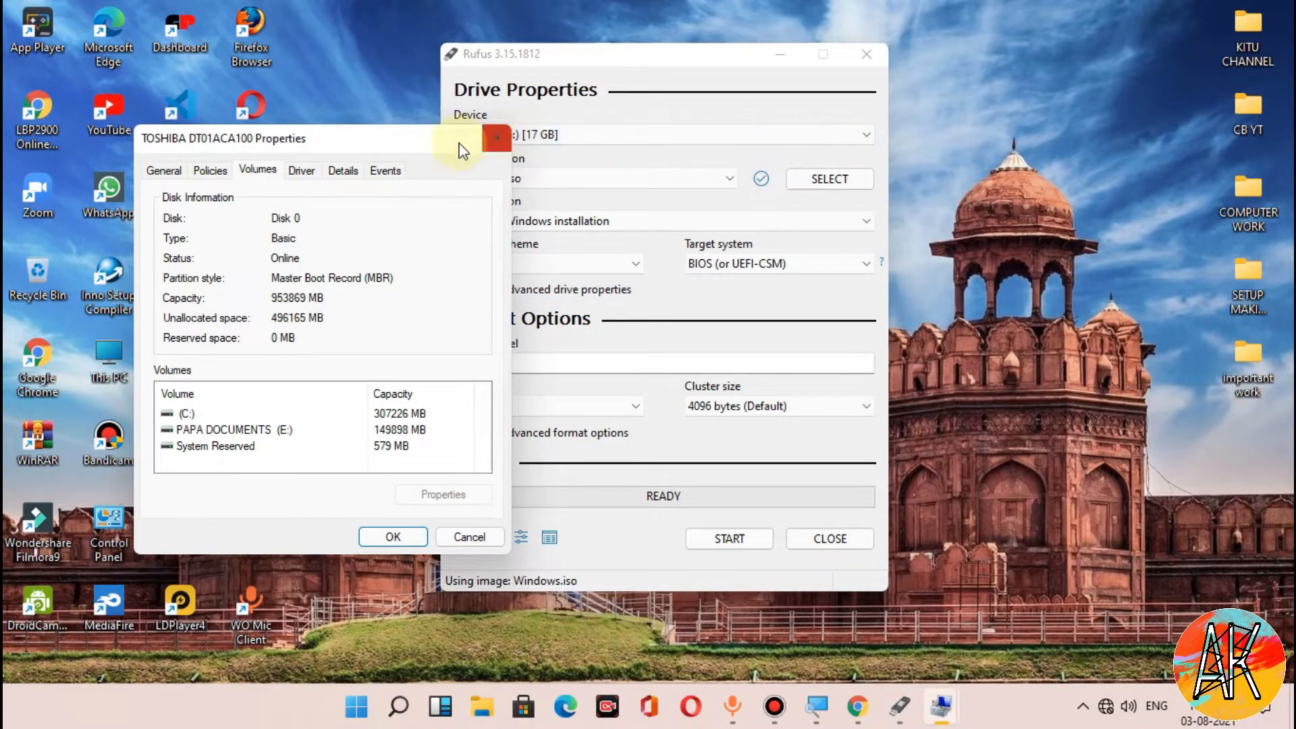
pyautogui.click(500, 137)
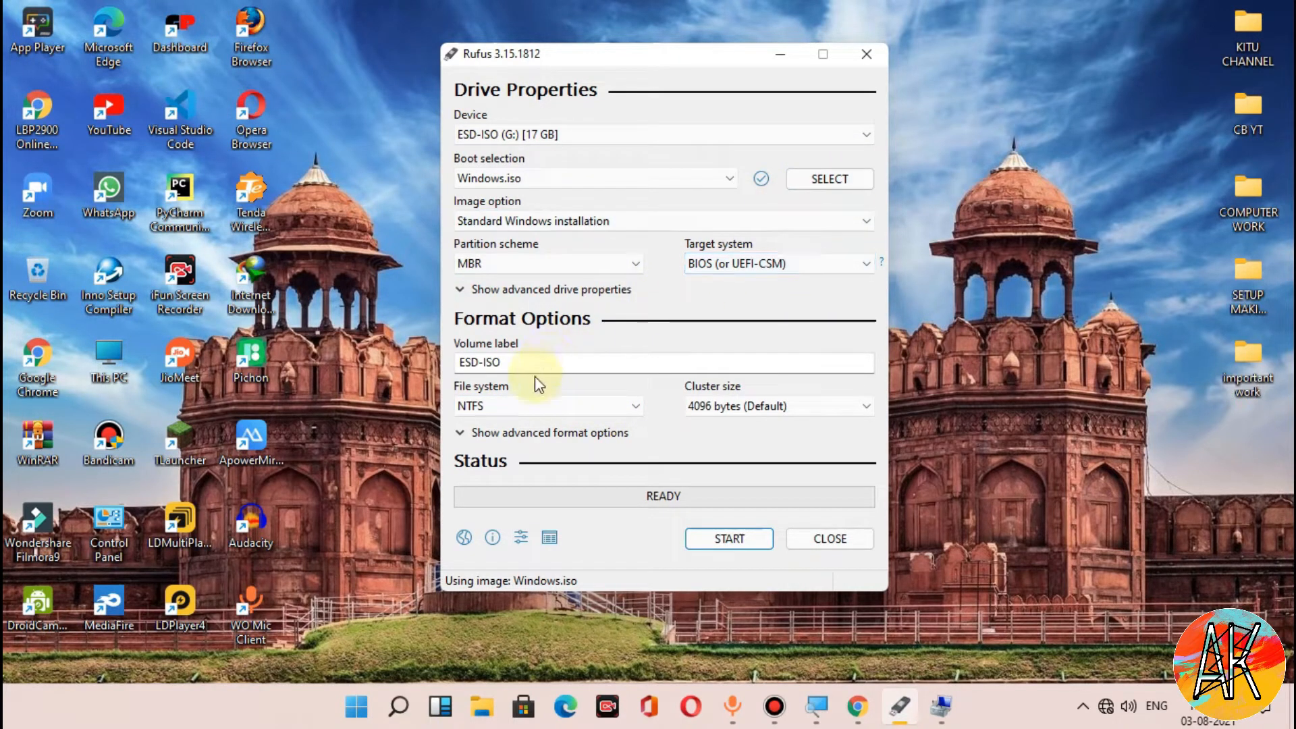
pyautogui.click(725, 540)
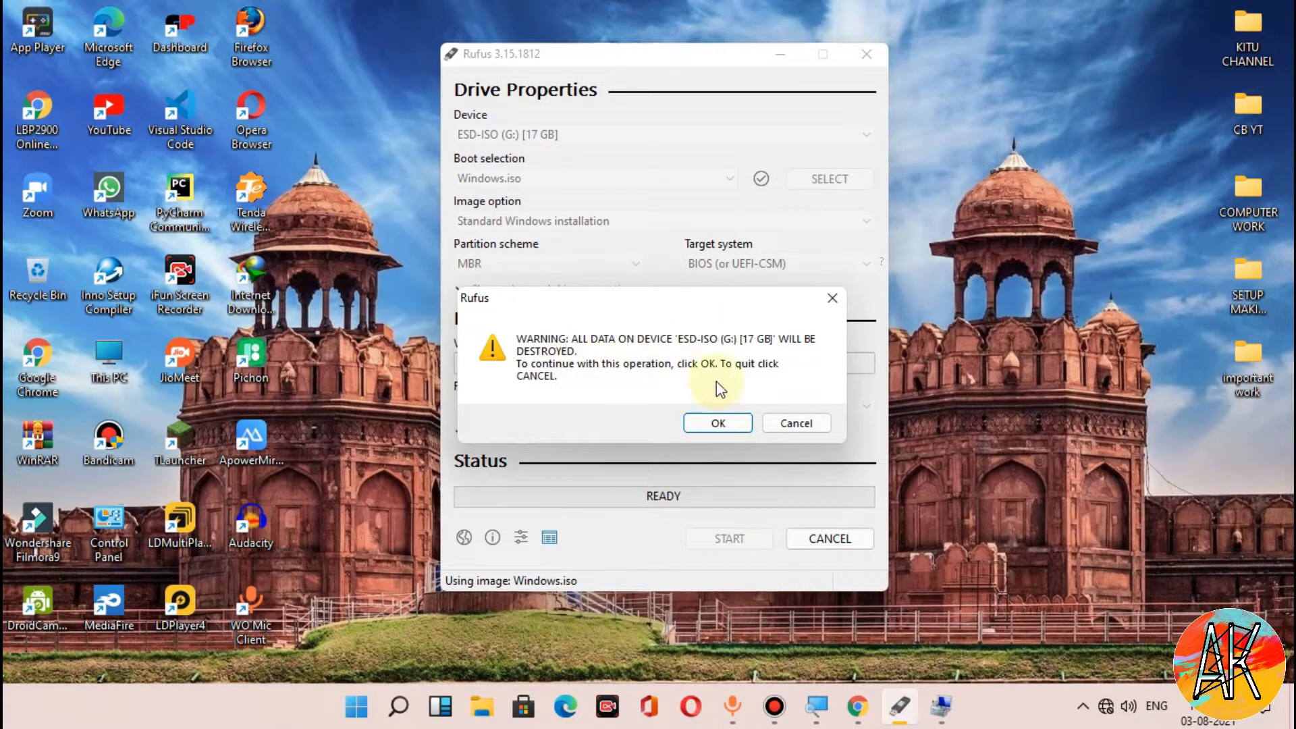
pyautogui.click(793, 422)
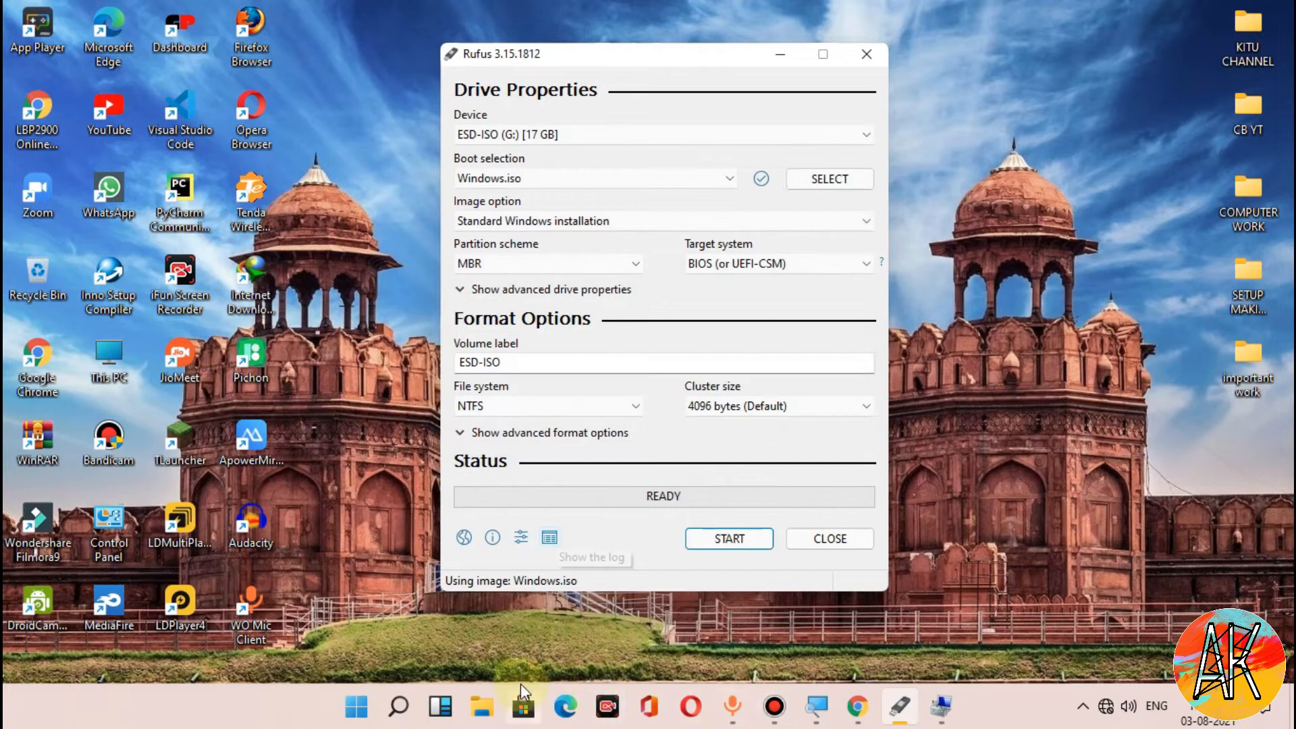
# Examine the contents of the ESD-ISO (G:) USB drive in File Explorer and minimize the window
pyautogui.click(472, 716)
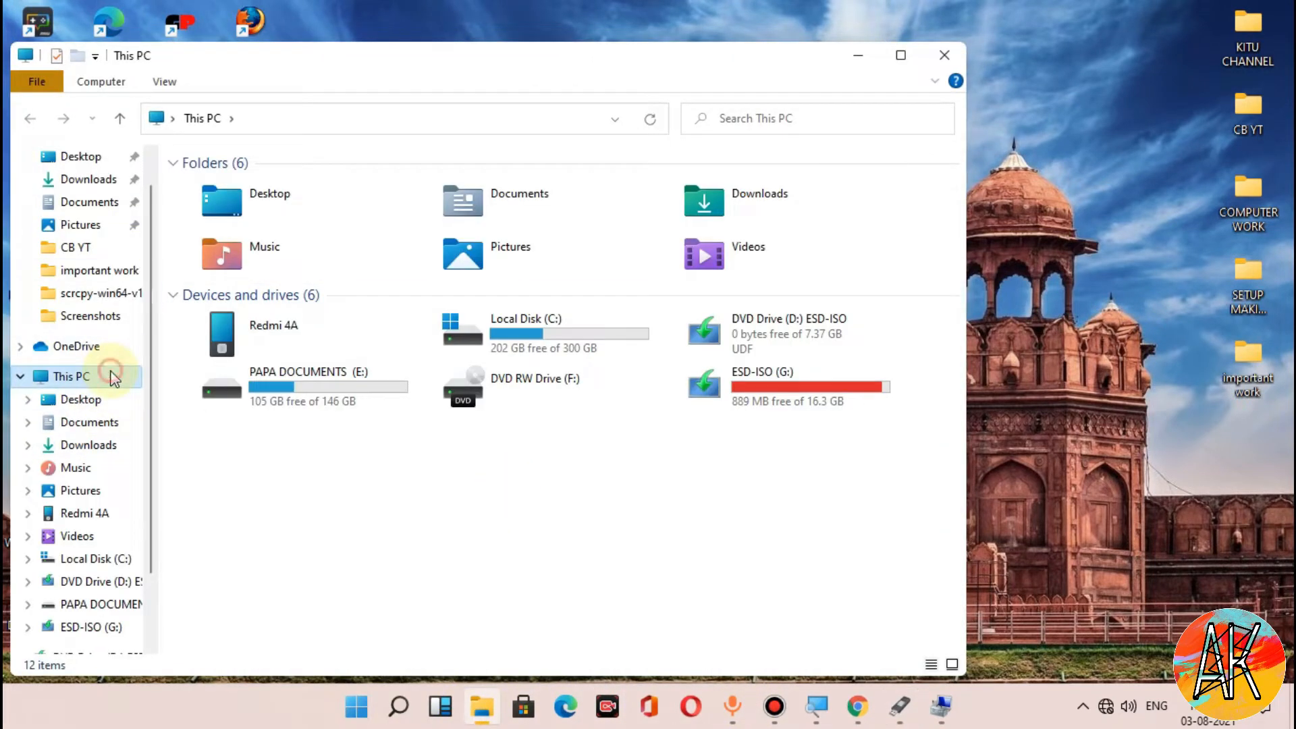
pyautogui.doubleClick(768, 399)
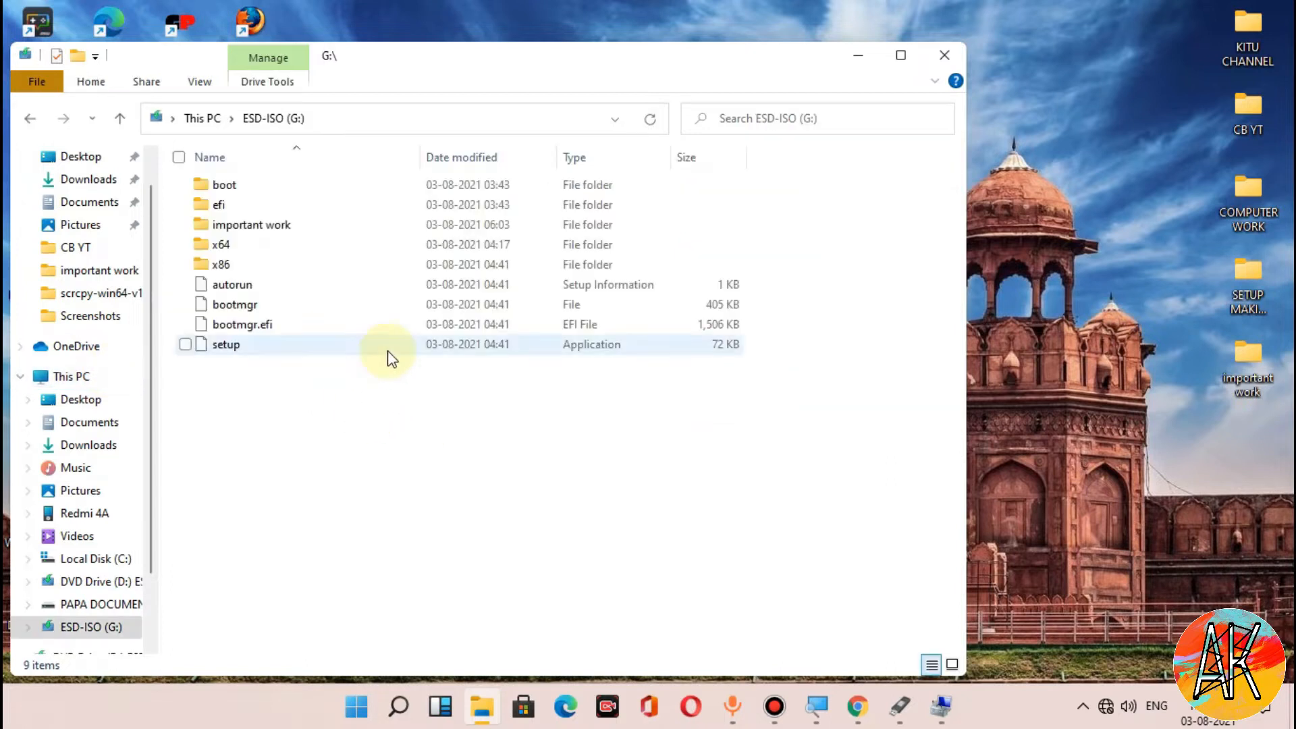
pyautogui.moveTo(340, 371); pyautogui.dragTo(338, 2)
pyautogui.click(294, 411)
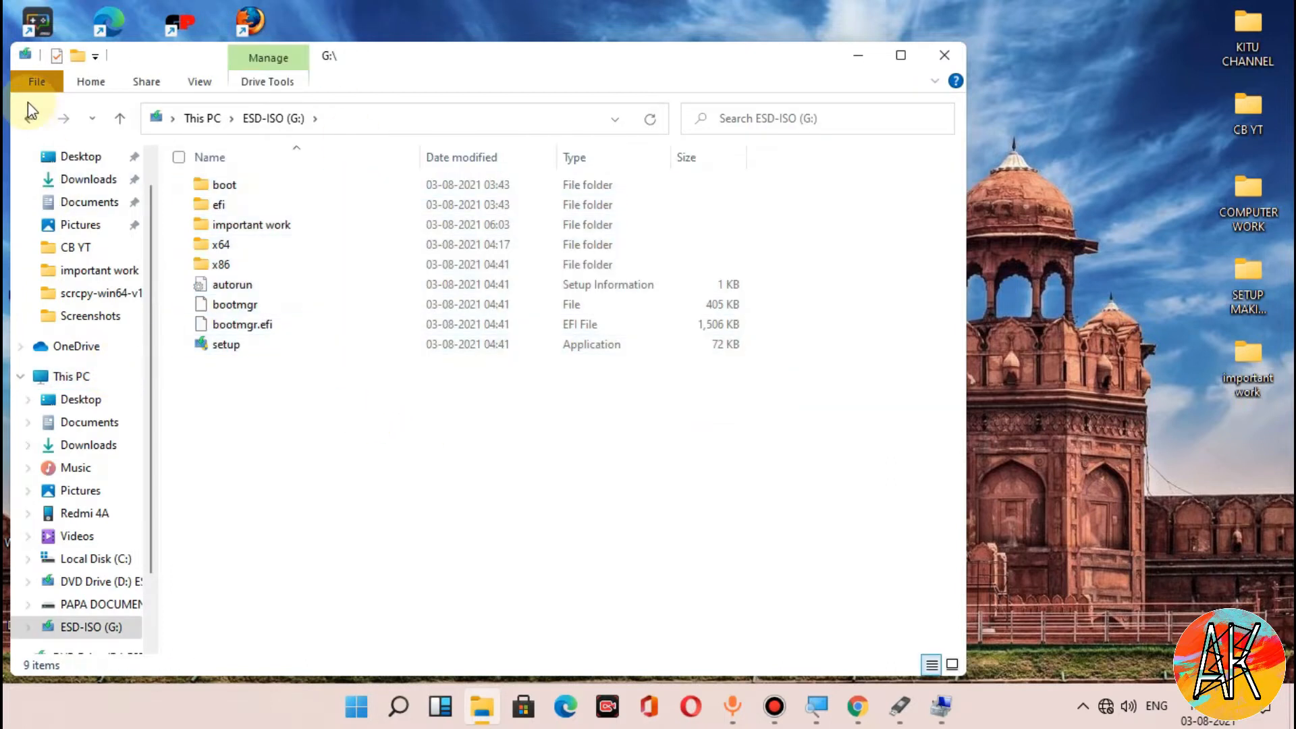
pyautogui.click(28, 118)
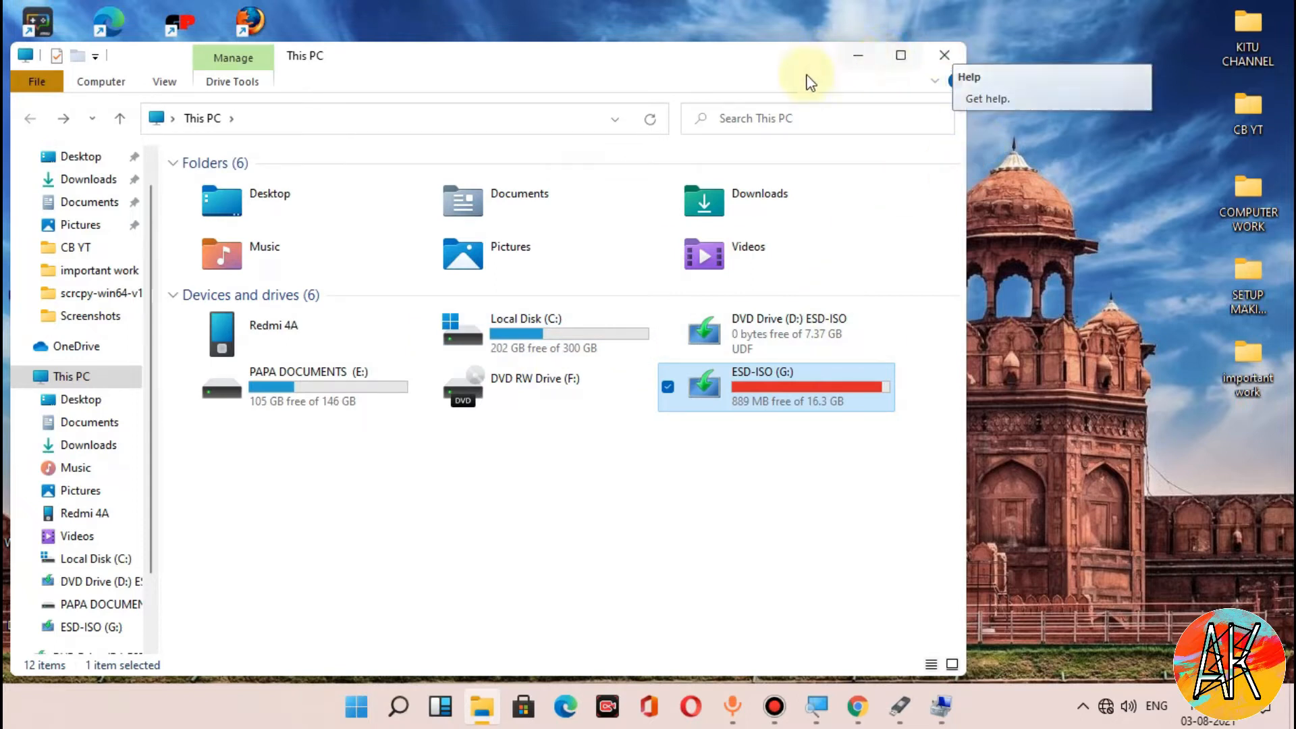
pyautogui.click(859, 57)
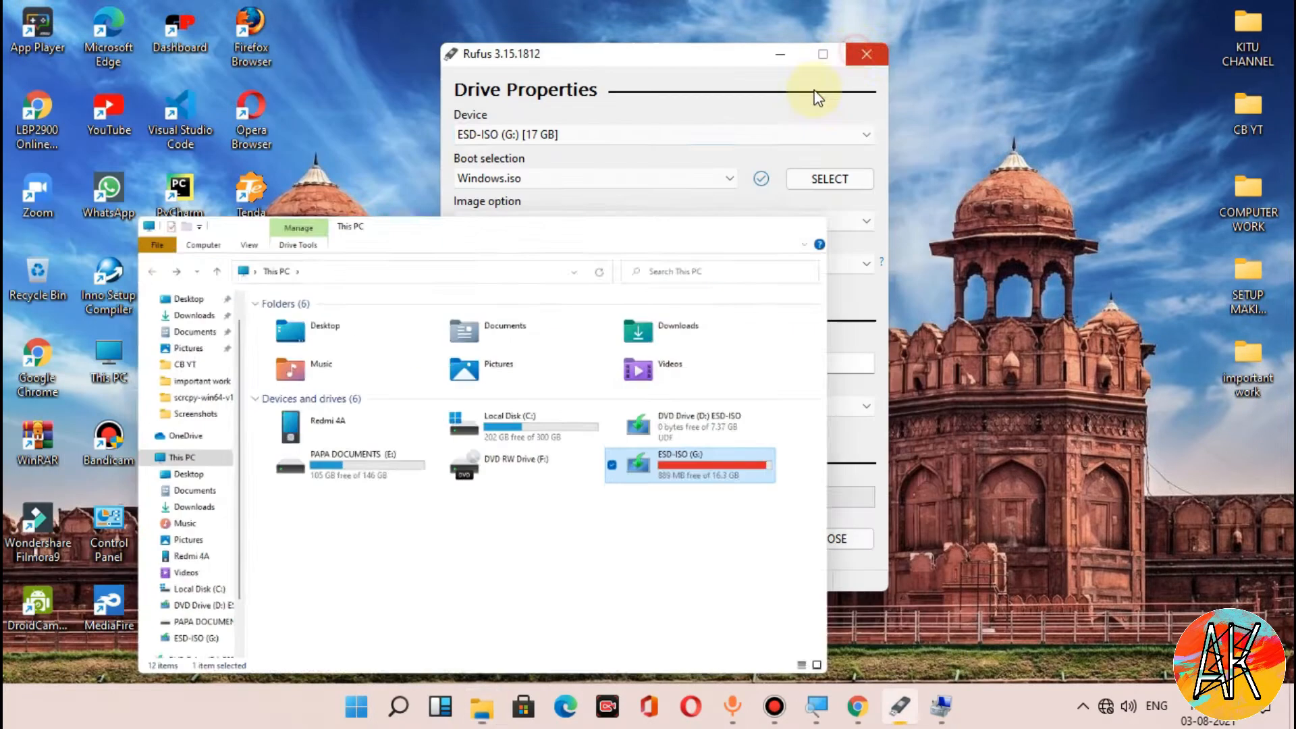
# Close Rufus and leave the Bandicam window minimized
pyautogui.click(807, 539)
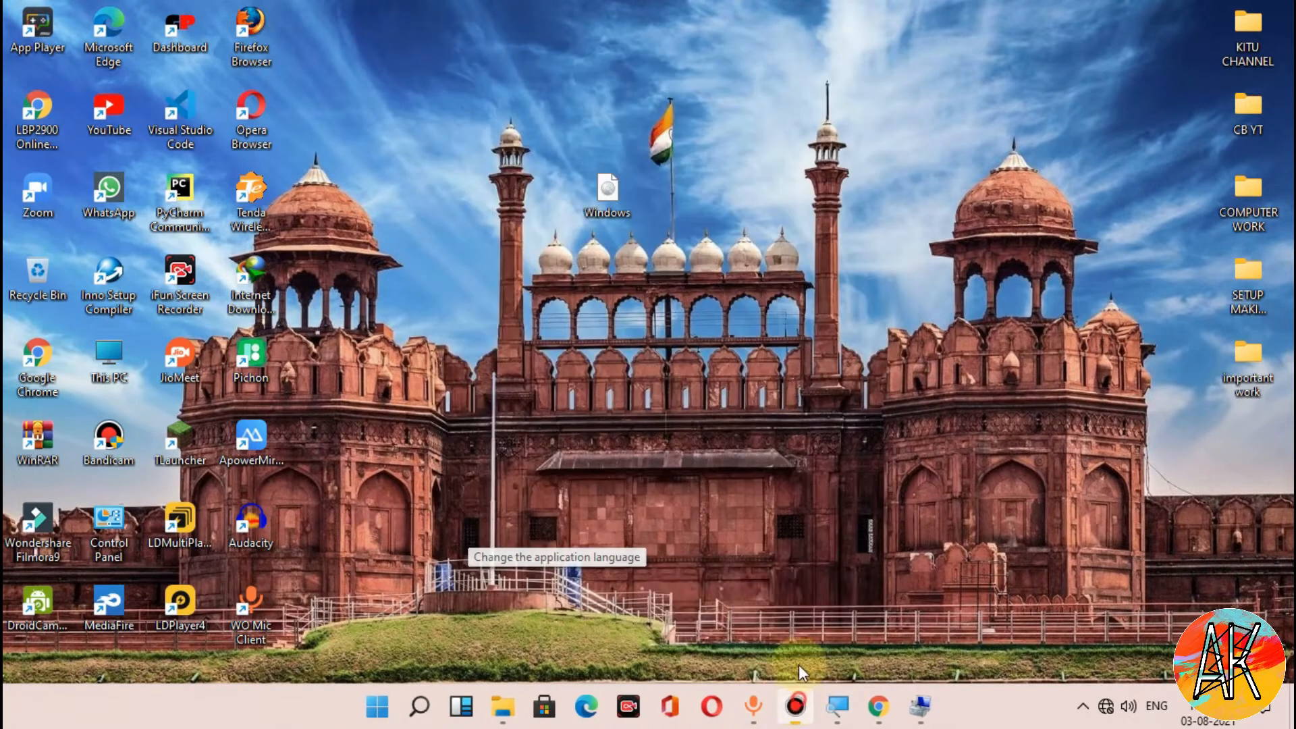
pyautogui.click(796, 706)
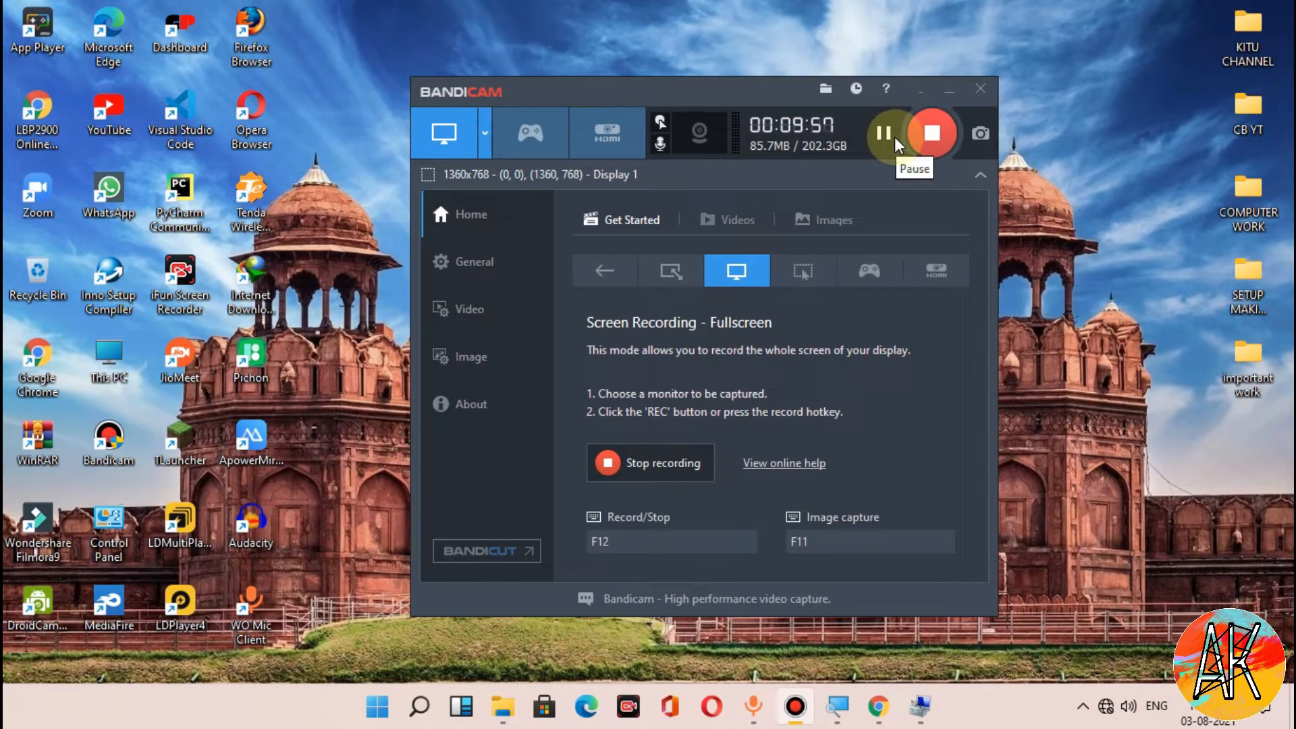
pyautogui.click(948, 92)
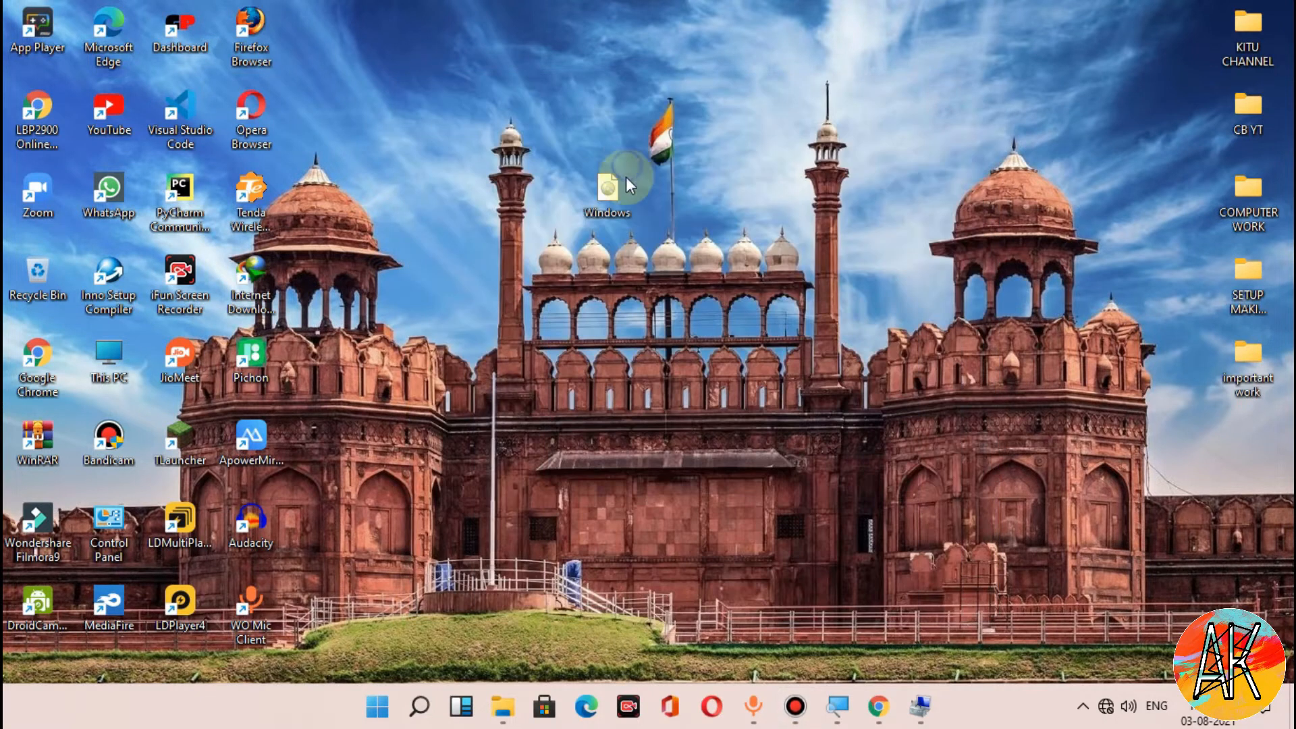
pyautogui.rightClick(627, 172)
pyautogui.click(695, 235)
pyautogui.rightClick(714, 202)
pyautogui.click(790, 268)
pyautogui.rightClick(794, 272)
pyautogui.click(815, 338)
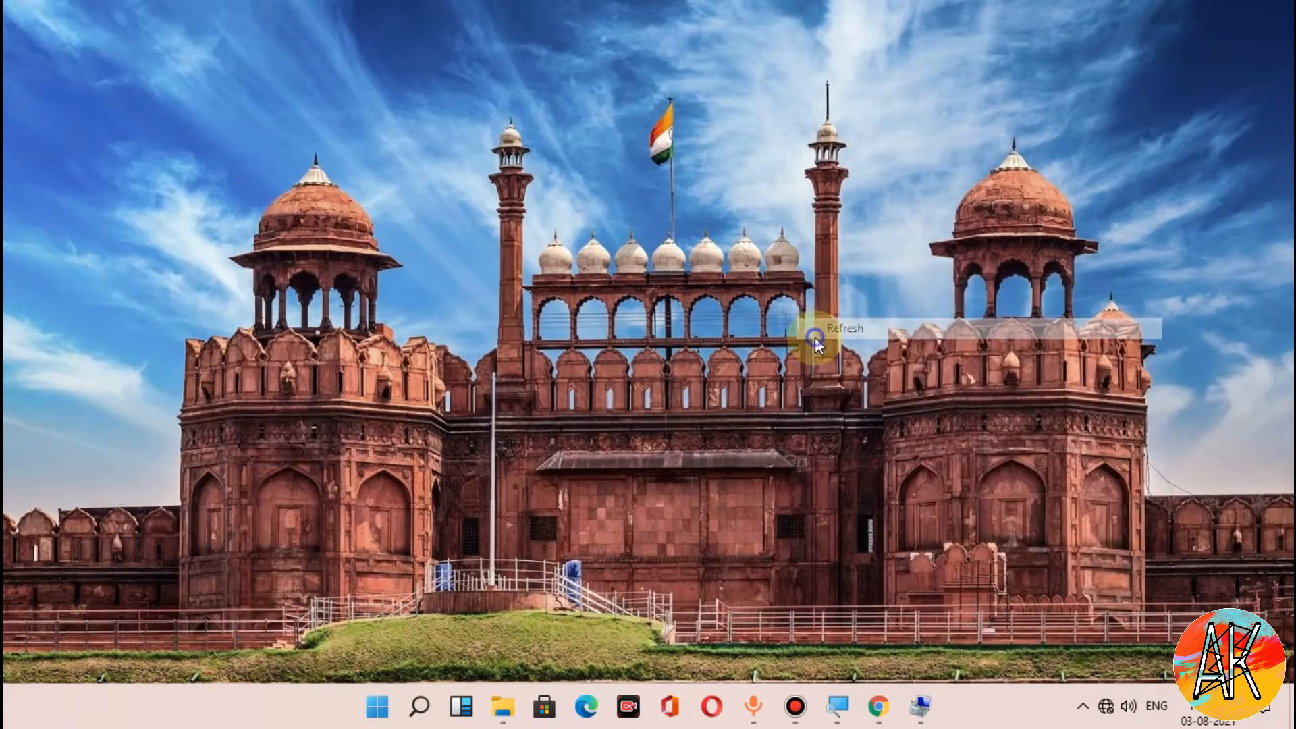
pyautogui.rightClick(816, 338)
pyautogui.click(873, 362)
pyautogui.rightClick(873, 362)
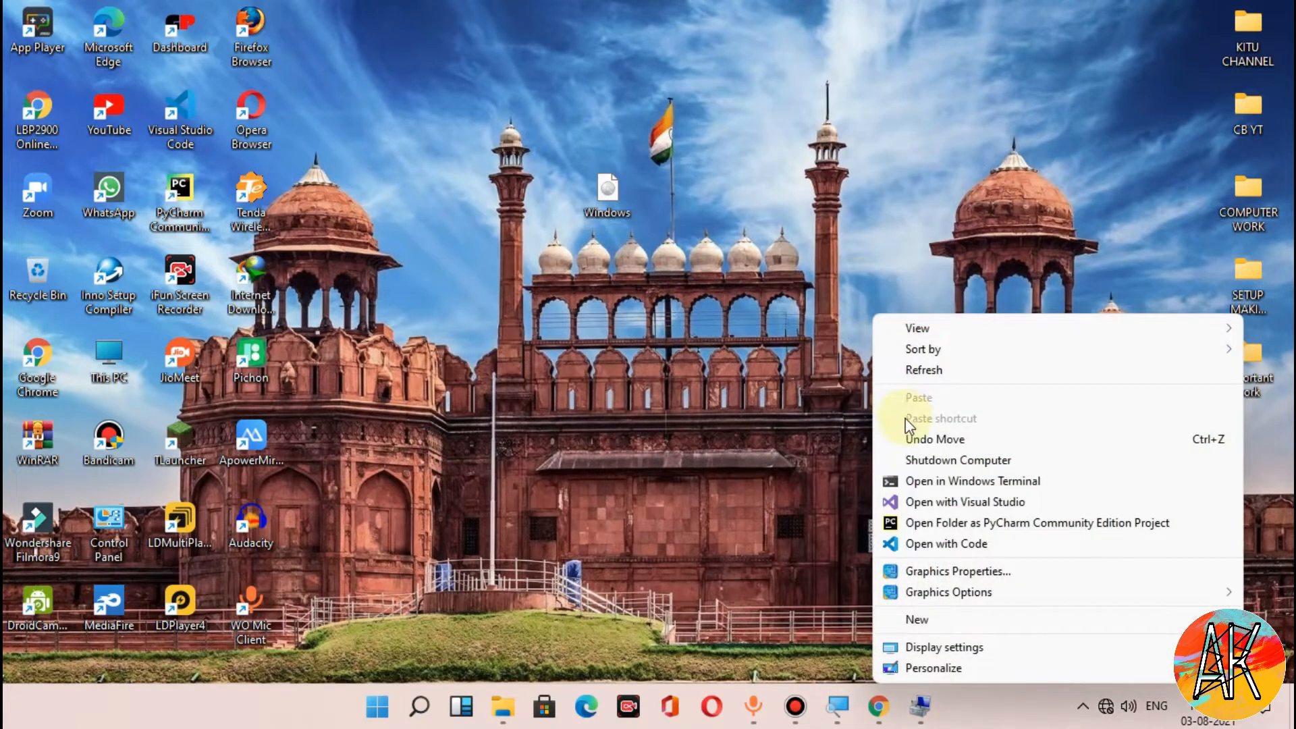
pyautogui.click(930, 377)
pyautogui.rightClick(775, 59)
pyautogui.click(848, 123)
# Bring up This PC in File Explorer, maximize it, refresh the view, and examine the listed drives
pyautogui.click(503, 706)
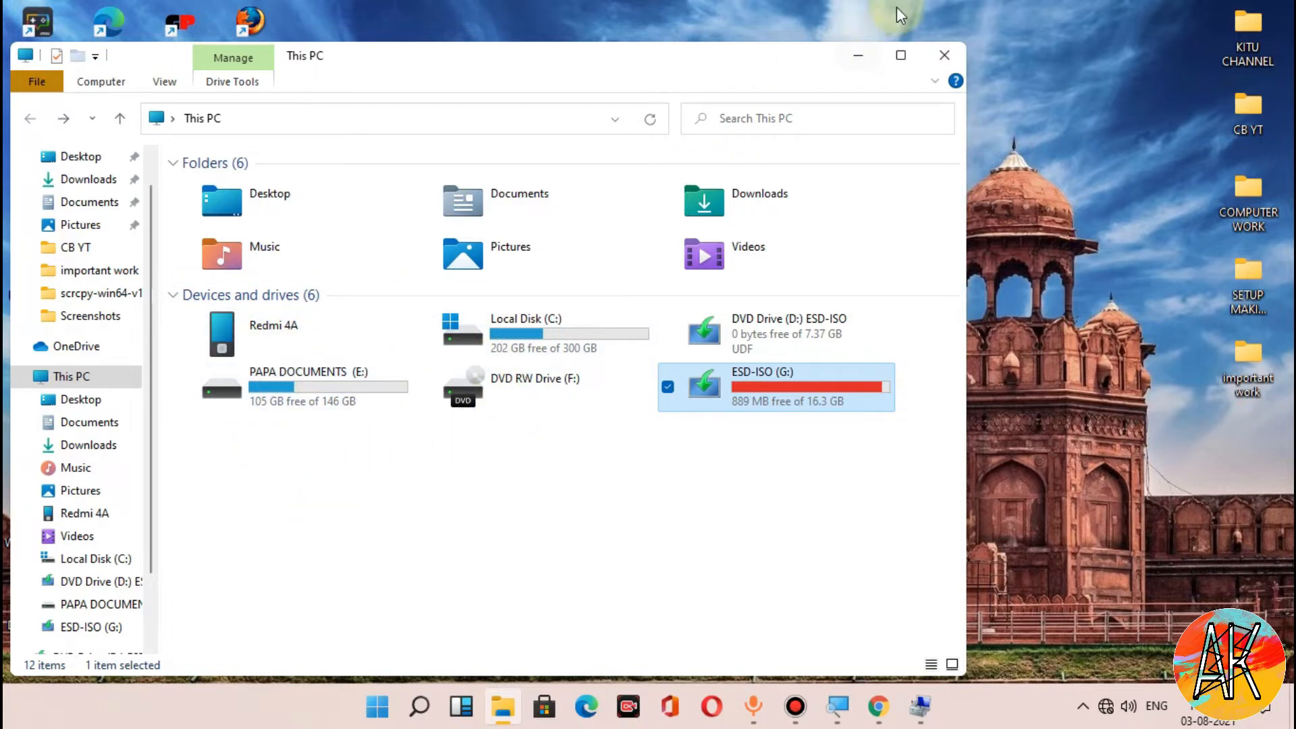
pyautogui.moveTo(301, 247); pyautogui.dragTo(301, 247)
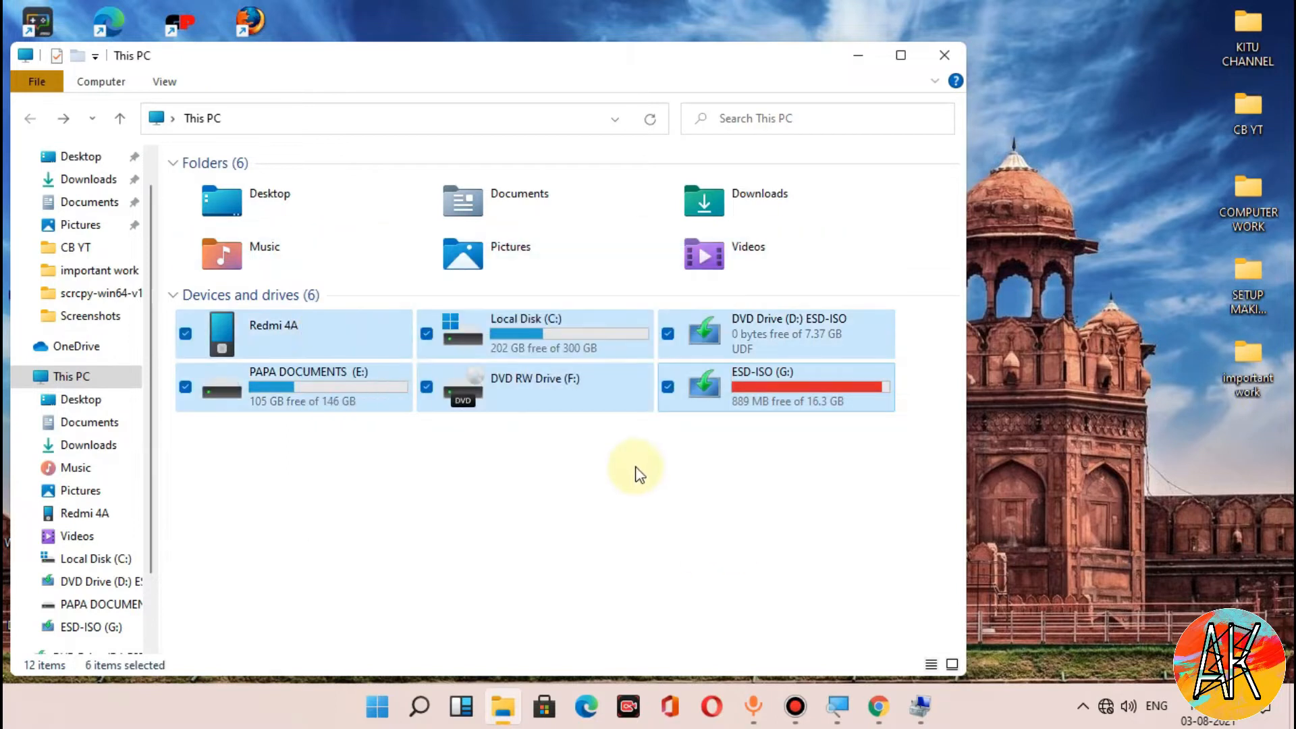
pyautogui.click(637, 474)
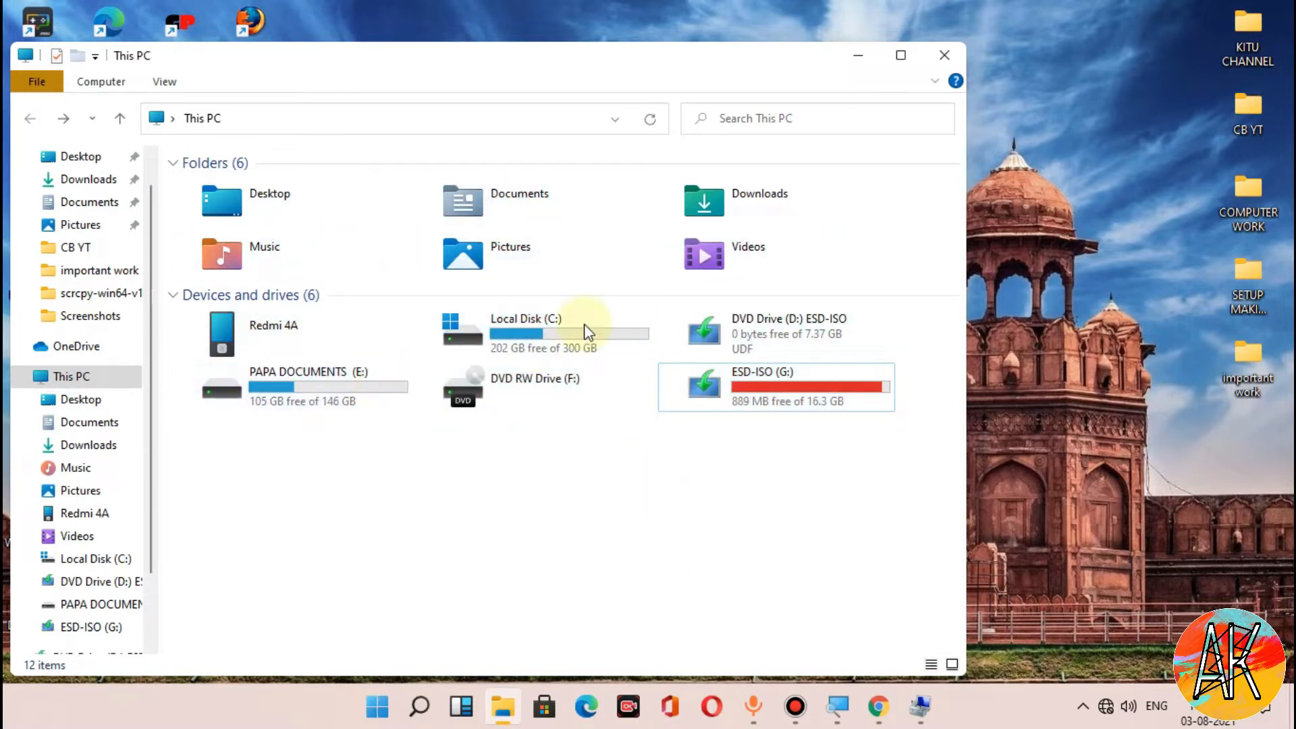
pyautogui.click(902, 56)
pyautogui.rightClick(676, 510)
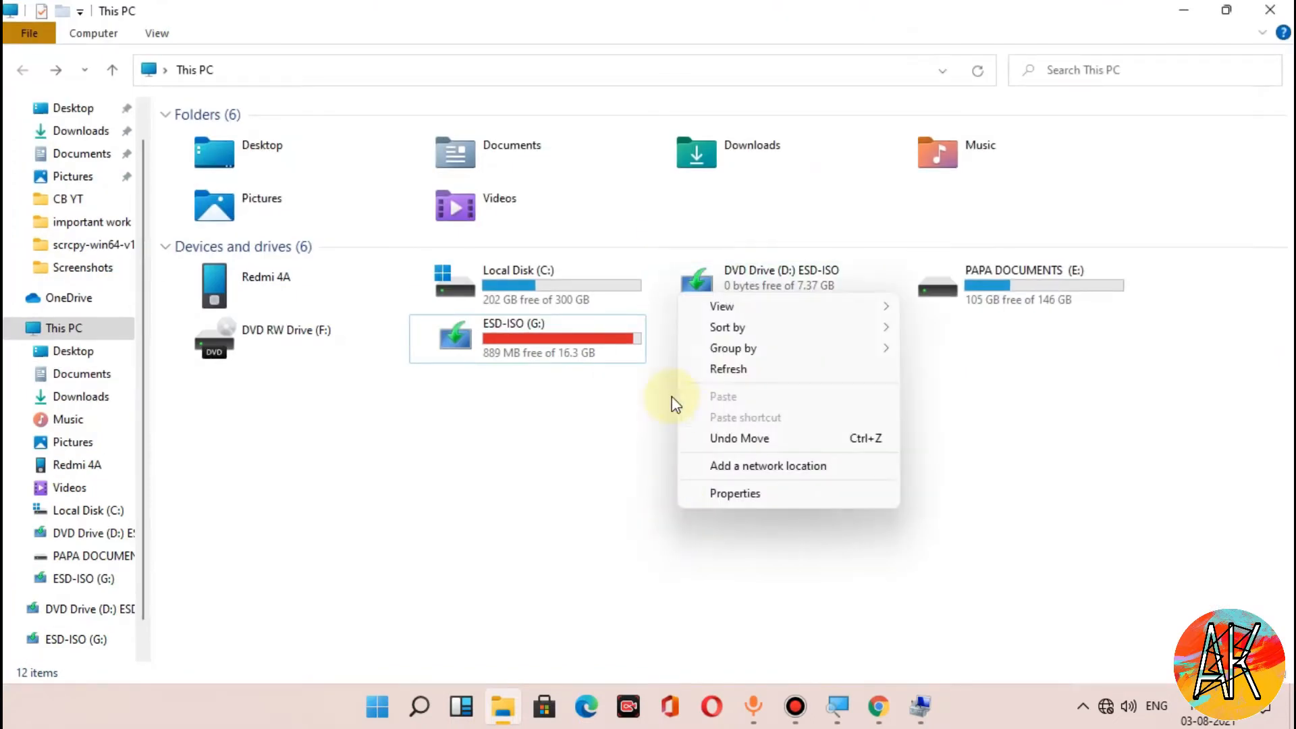
pyautogui.click(727, 370)
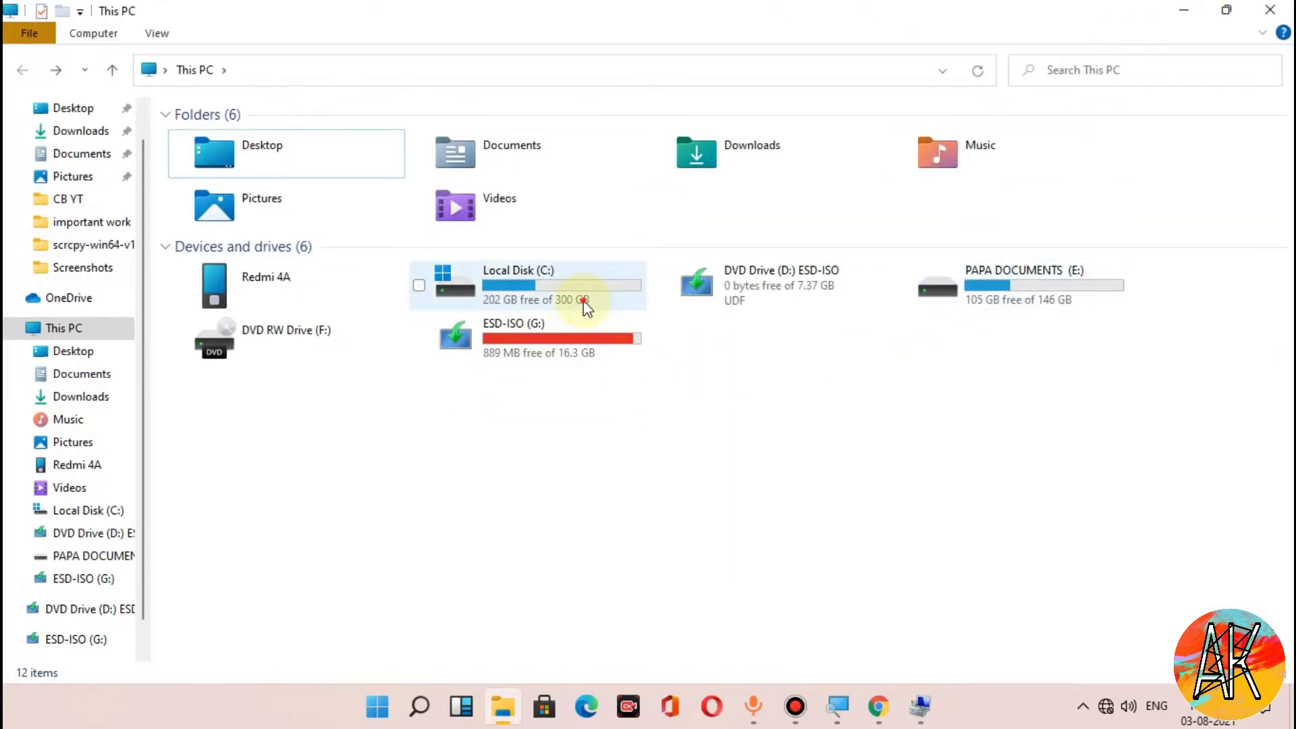
pyautogui.click(584, 302)
pyautogui.rightClick(584, 302)
pyautogui.click(637, 414)
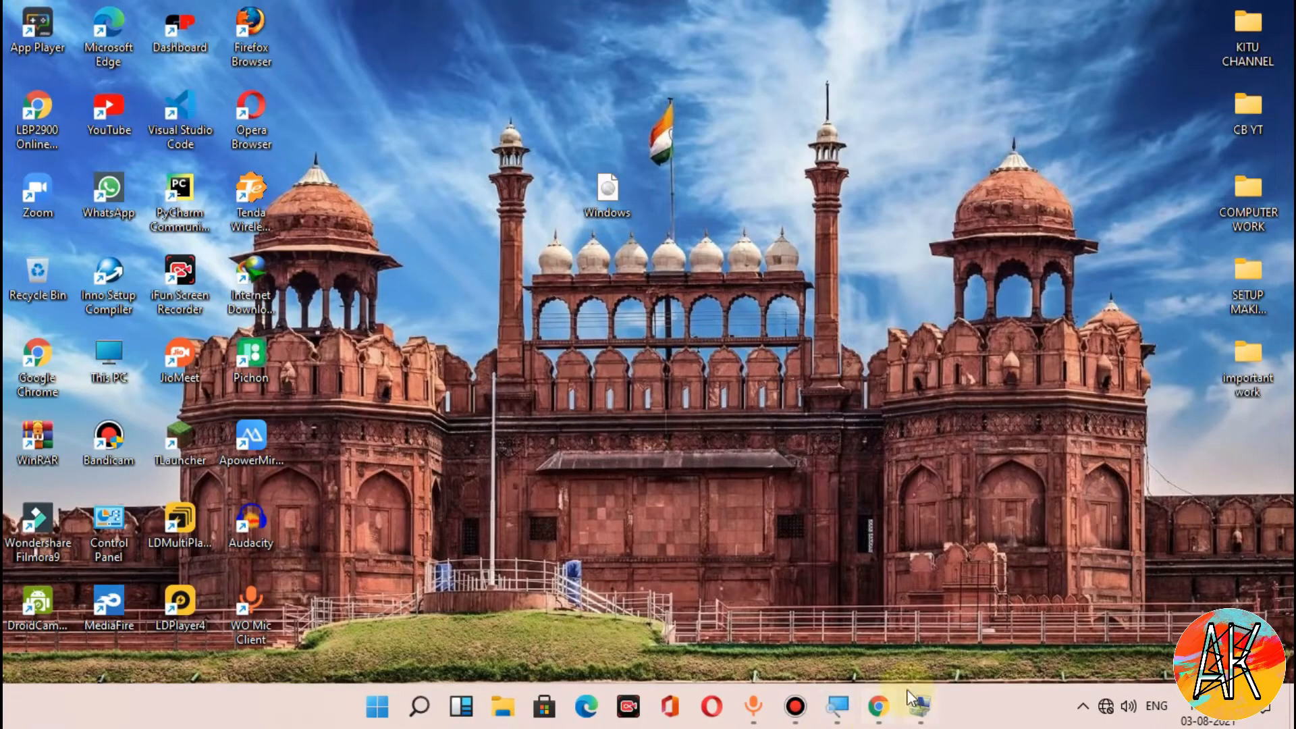
# Close the Chrome window and refresh the desktop
pyautogui.click(890, 707)
pyautogui.click(1276, 12)
pyautogui.rightClick(875, 112)
pyautogui.click(924, 167)
# Move the Windows ISO file on the desktop to just below the important work folder and refresh the desktop
pyautogui.click(589, 177)
pyautogui.moveTo(589, 177); pyautogui.dragTo(1154, 422)
pyautogui.rightClick(925, 246)
pyautogui.click(954, 305)
# Bring Computer Management back up and close it
pyautogui.click(900, 706)
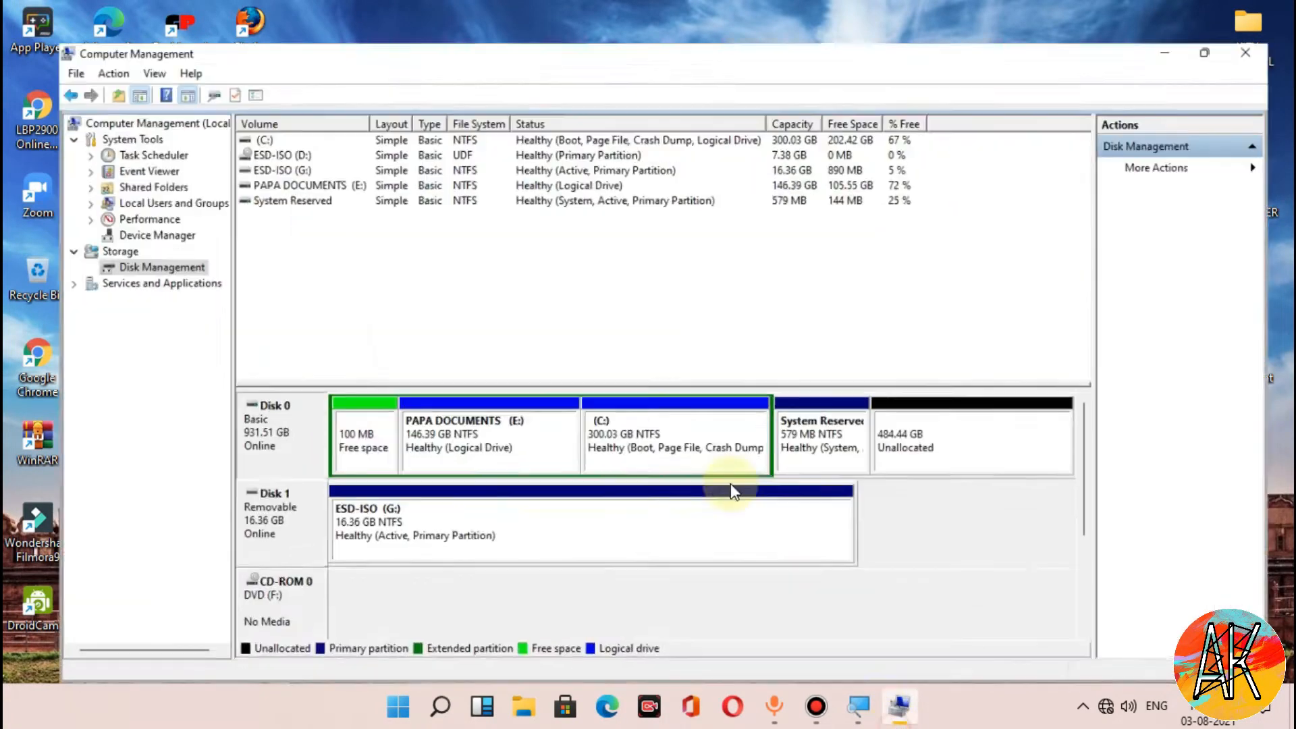
pyautogui.click(1270, 10)
pyautogui.rightClick(918, 347)
pyautogui.click(944, 326)
pyautogui.rightClick(944, 331)
pyautogui.click(945, 367)
pyautogui.rightClick(945, 370)
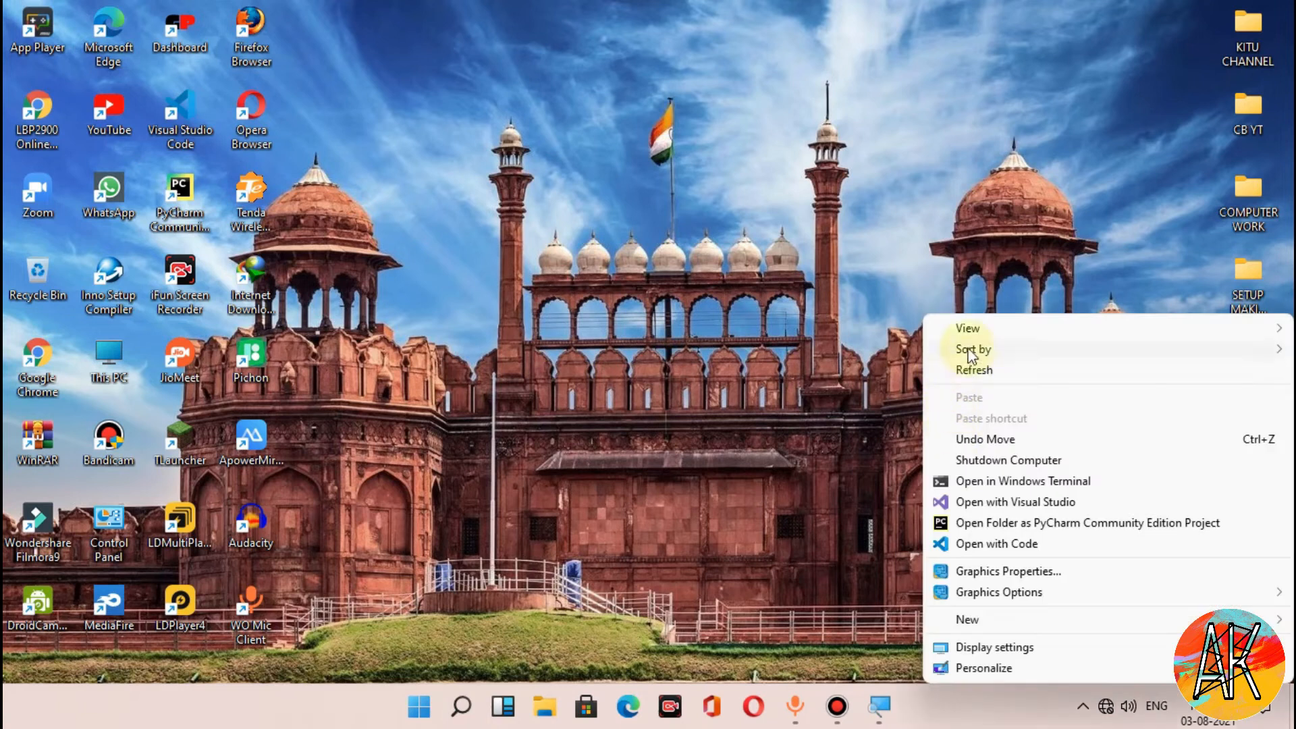
pyautogui.click(971, 371)
pyautogui.rightClick(972, 371)
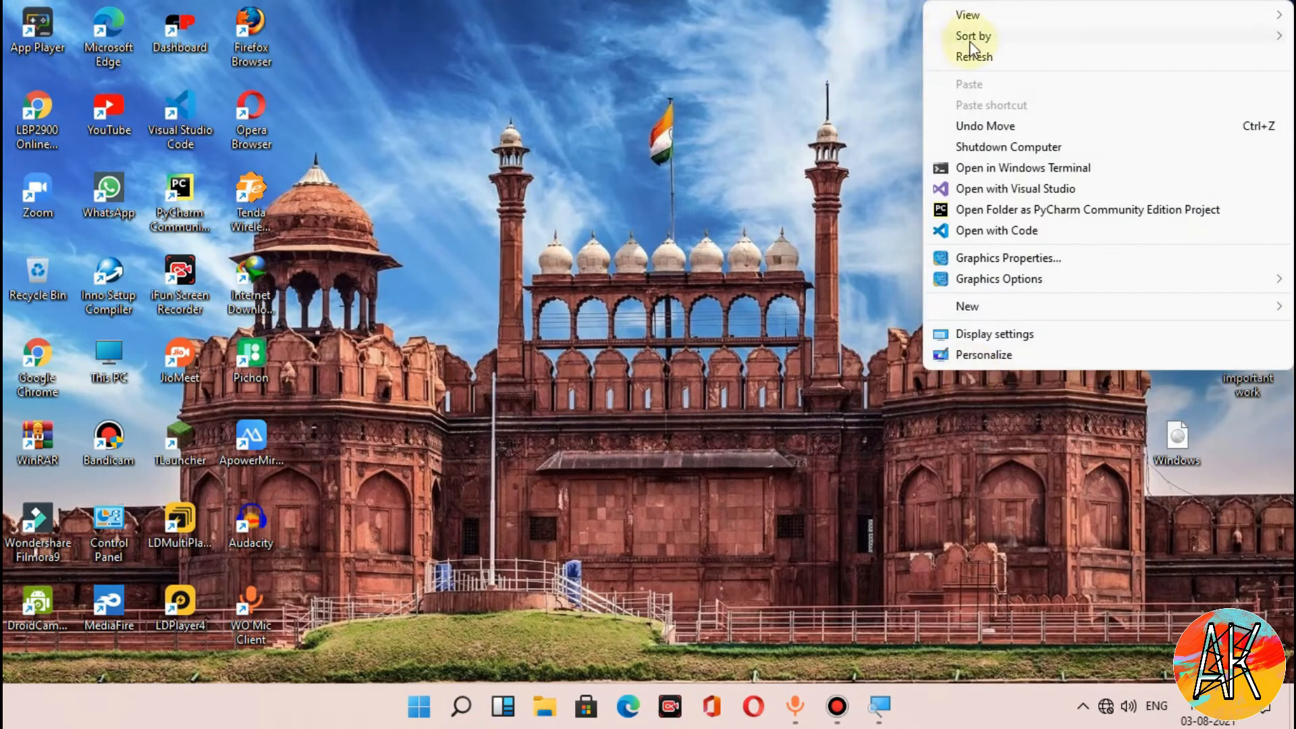
pyautogui.click(974, 58)
pyautogui.rightClick(955, 121)
pyautogui.click(972, 108)
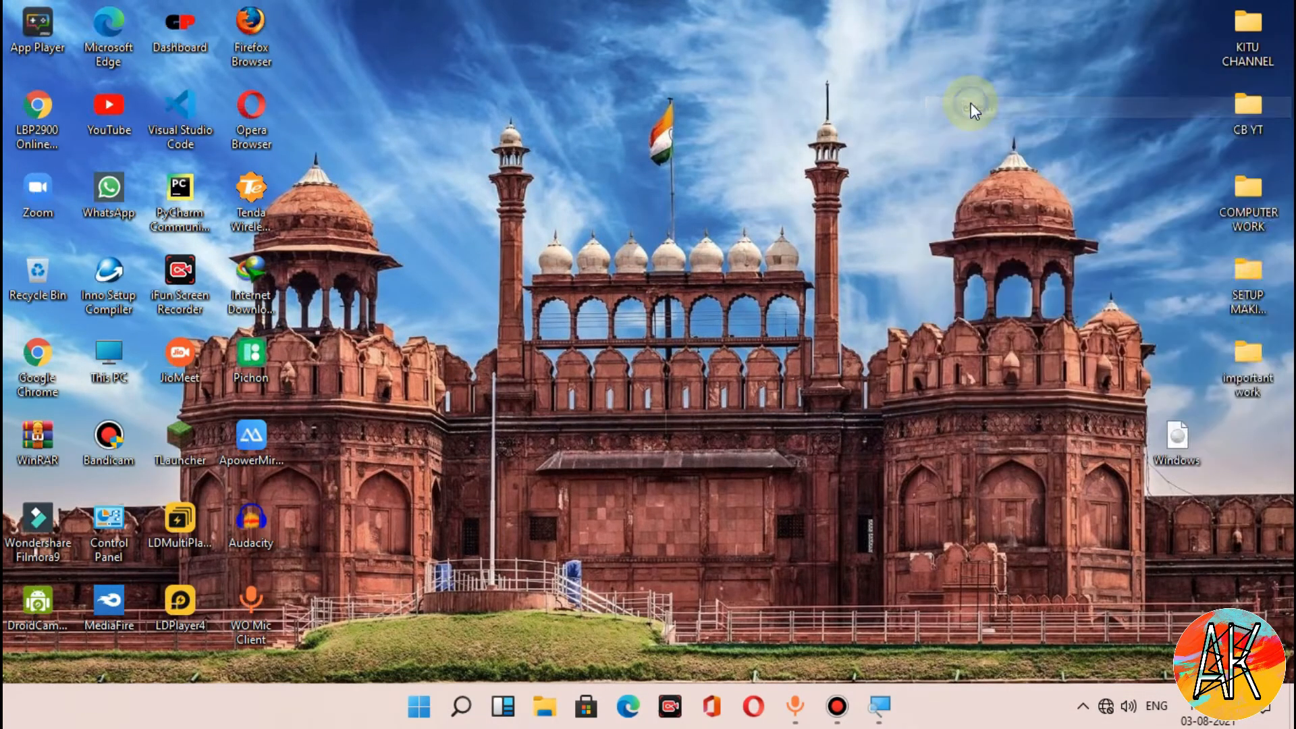
pyautogui.rightClick(971, 103)
pyautogui.click(978, 159)
pyautogui.rightClick(978, 155)
pyautogui.click(992, 212)
pyautogui.rightClick(993, 214)
pyautogui.click(970, 270)
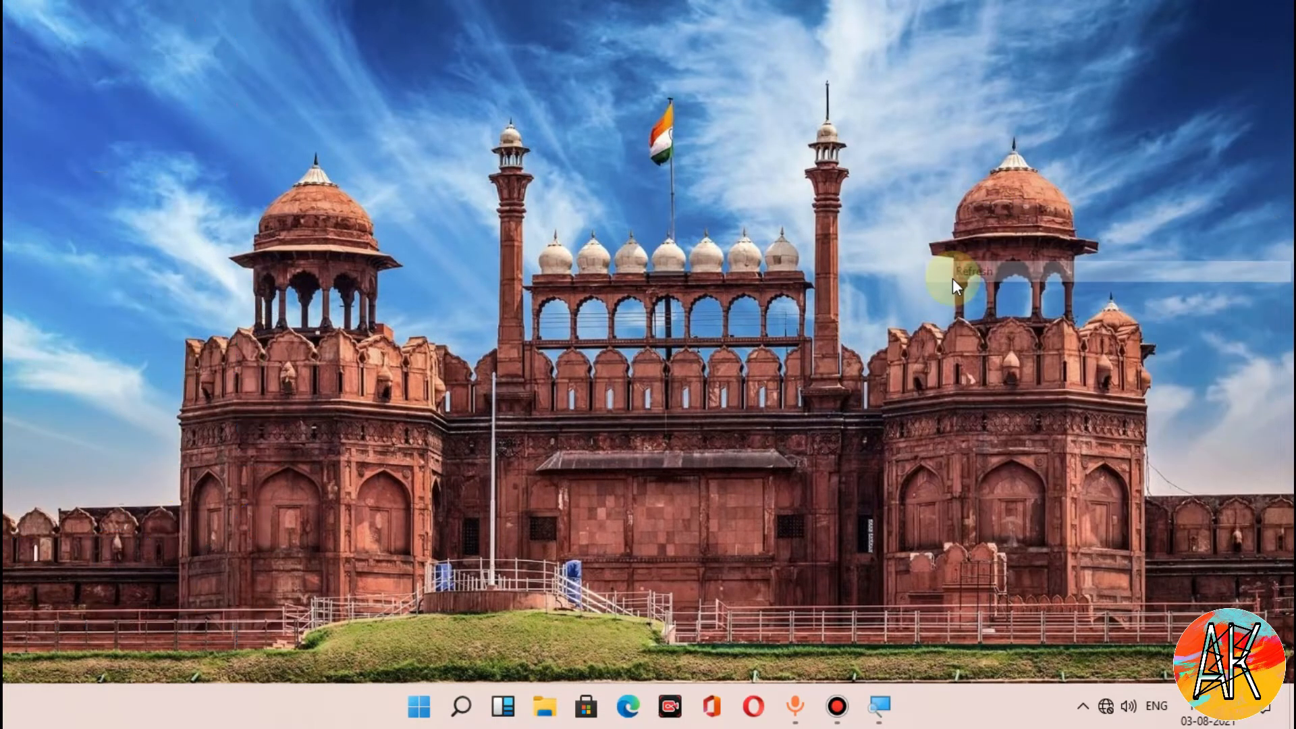
# Bring up the Magnifier window and close it
pyautogui.click(879, 706)
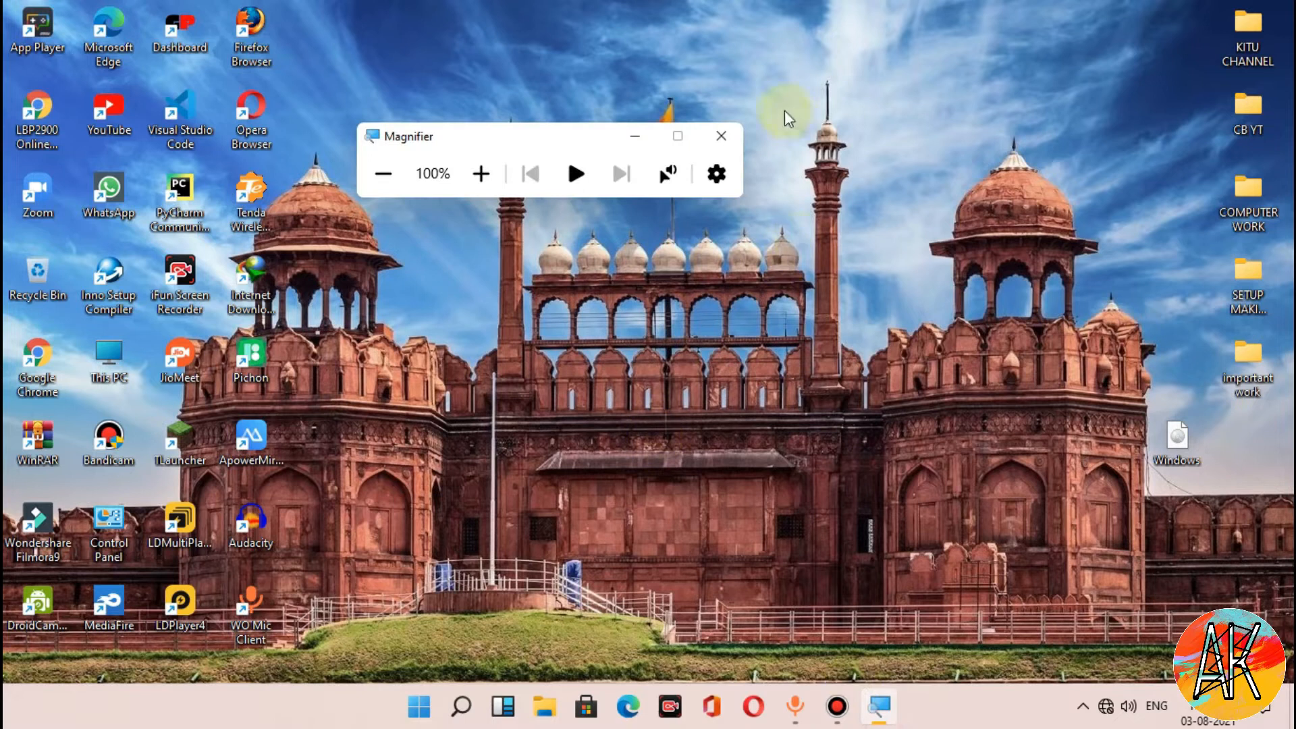
pyautogui.click(721, 136)
pyautogui.click(857, 706)
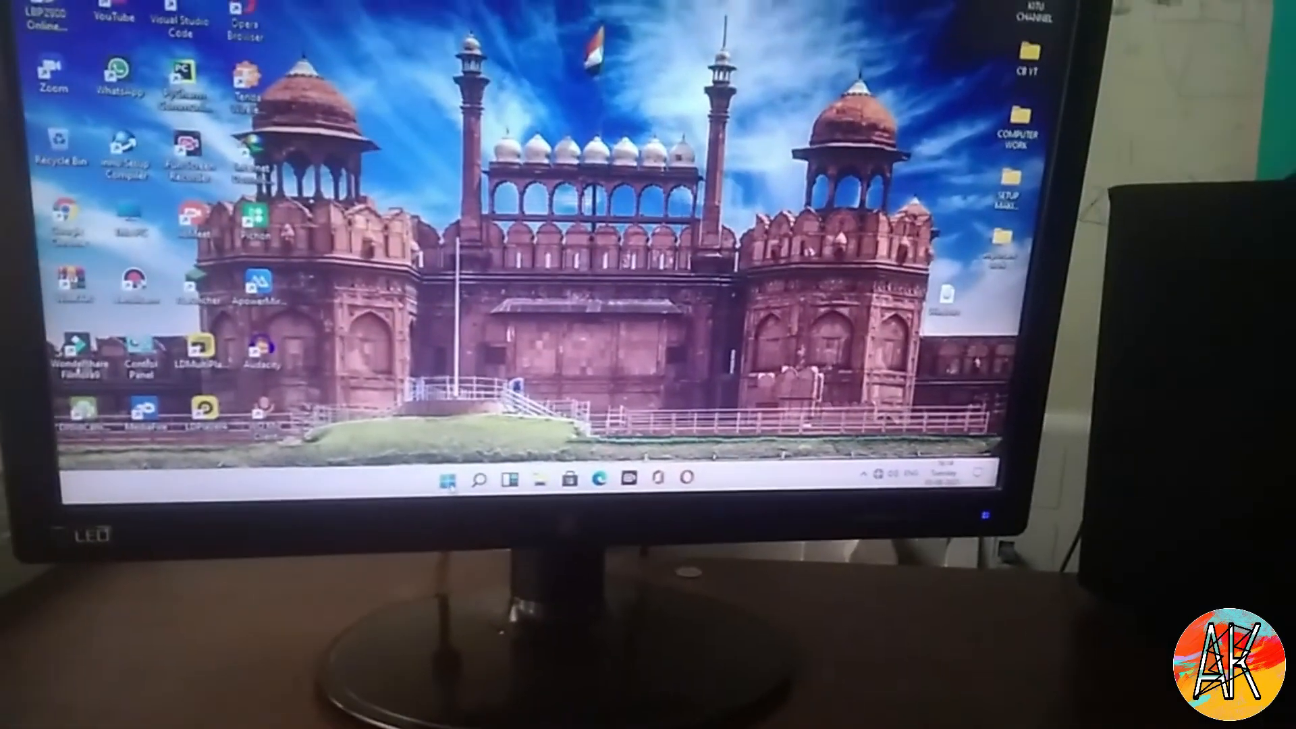
pyautogui.click(483, 524)
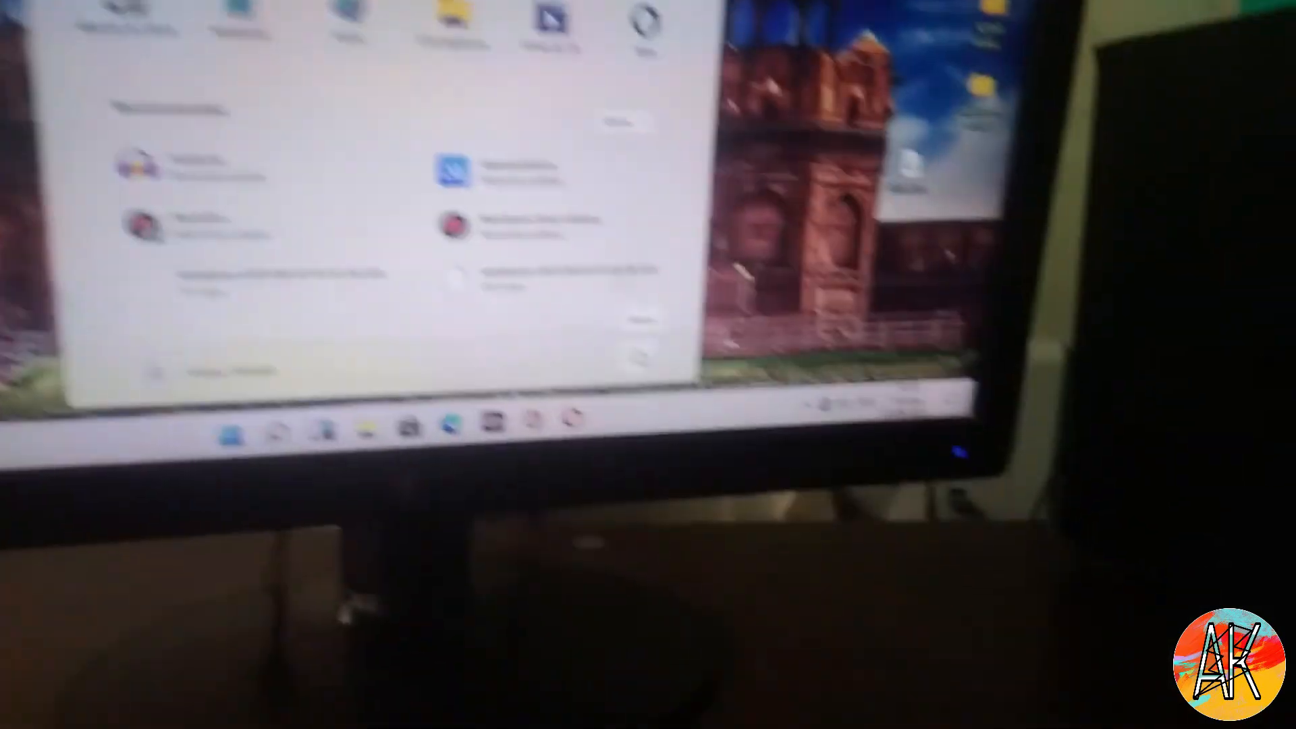
pyautogui.click(752, 494)
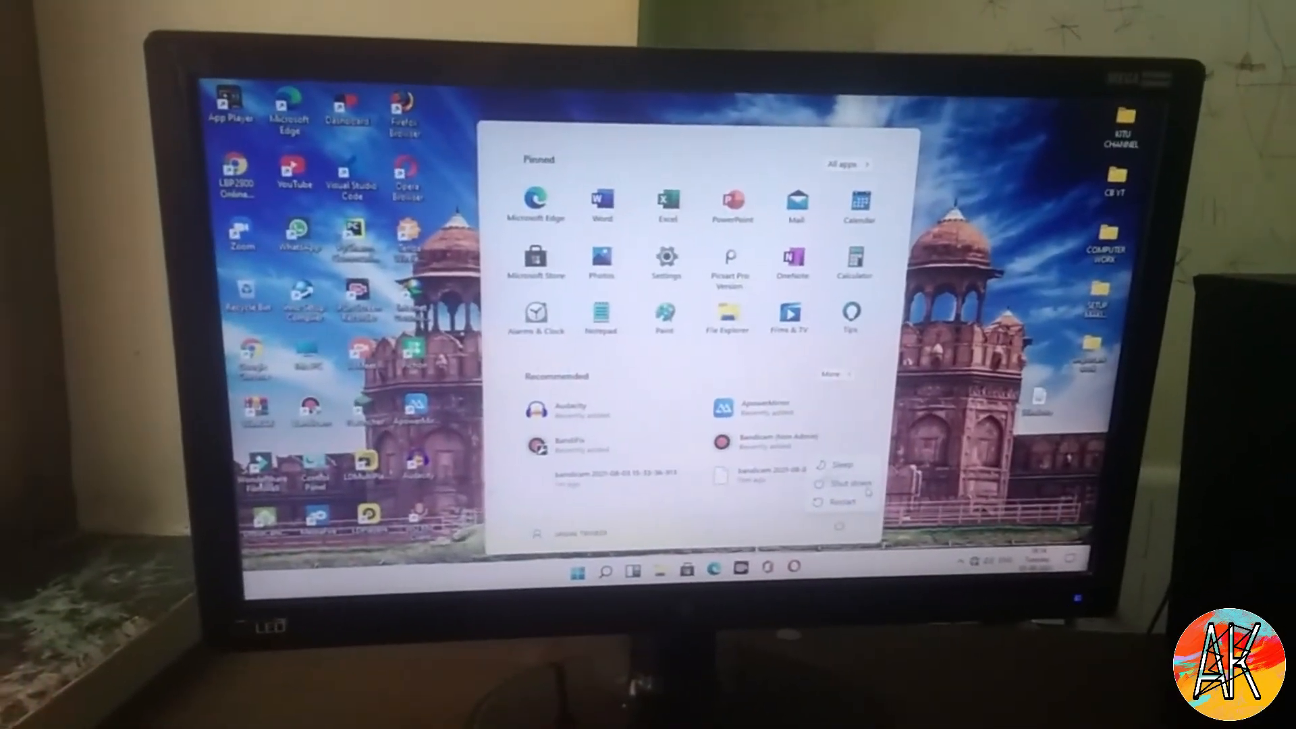
pyautogui.click(867, 487)
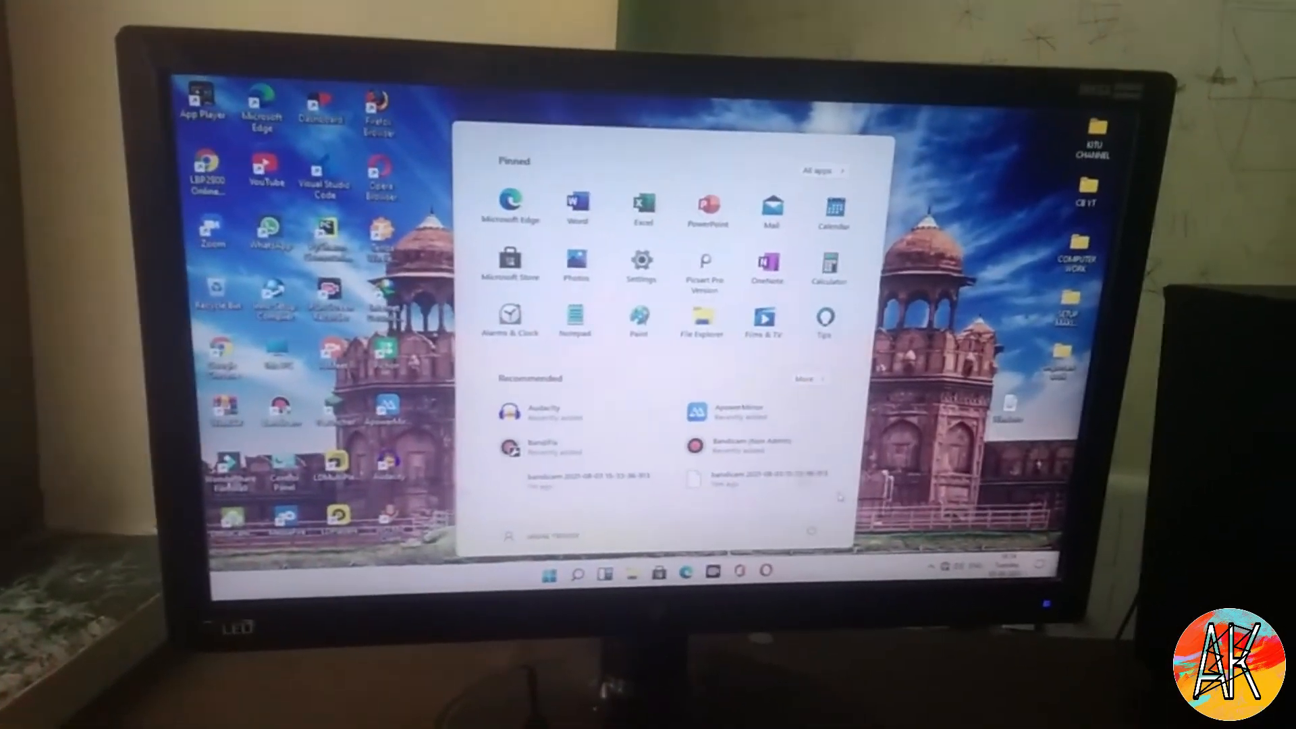